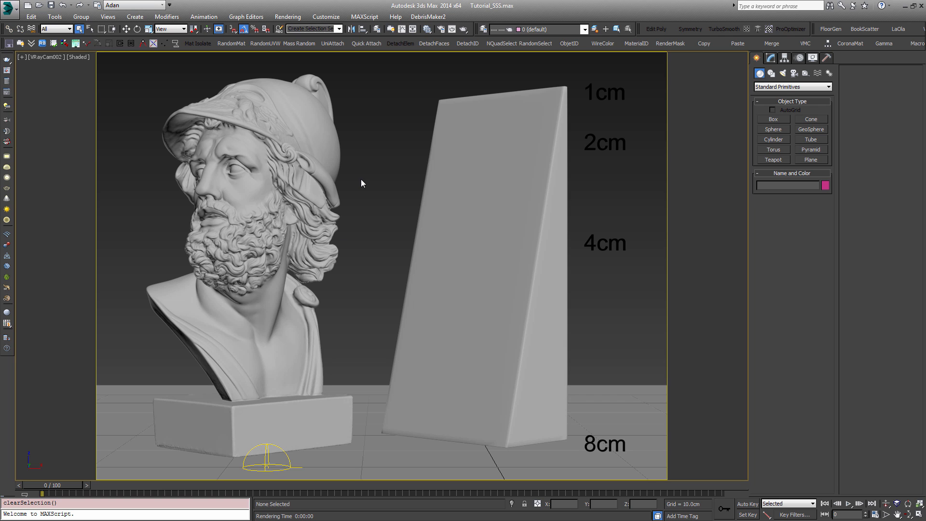
Step: Select the bust and the wedge in the scene, and place a VRayMtl node in the material editor
{"action": "left_click_drag", "start_coordinate": [179, 66], "coordinate": [539, 270]}
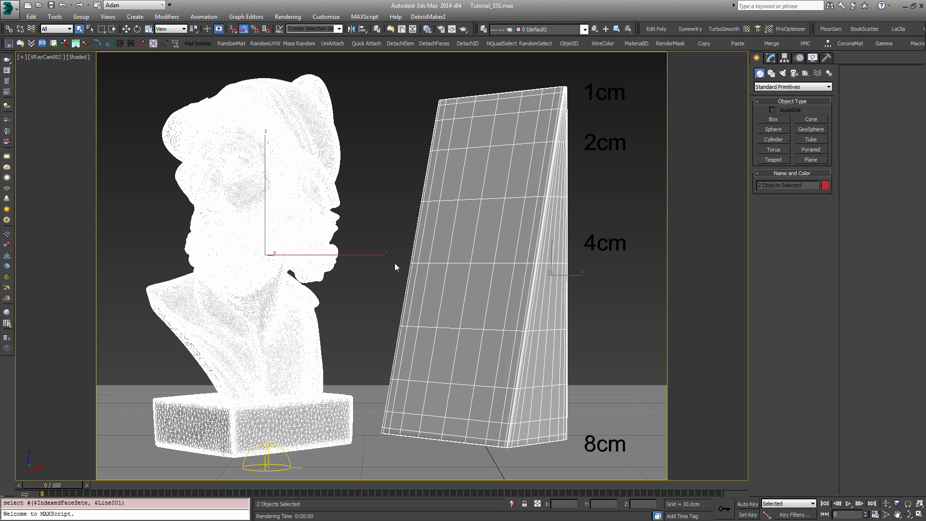
{"action": "key", "text": "m"}
{"action": "left_click_drag", "start_coordinate": [327, 241], "coordinate": [268, 153]}
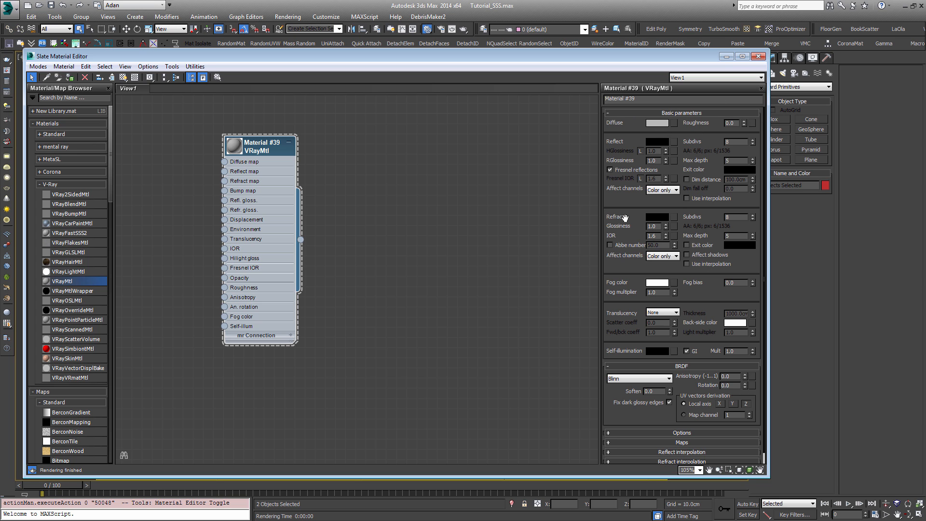
Step: Set the VRayMtl material's refraction colour to pure white (255, 255, 255)
{"action": "left_click", "coordinate": [653, 218]}
{"action": "left_click_drag", "start_coordinate": [213, 141], "coordinate": [214, 197]}
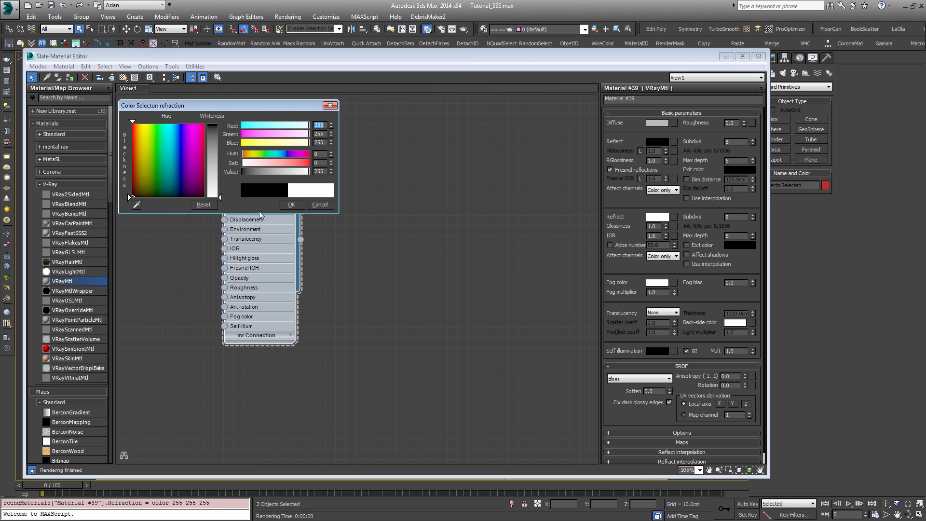
{"action": "left_click", "coordinate": [291, 205]}
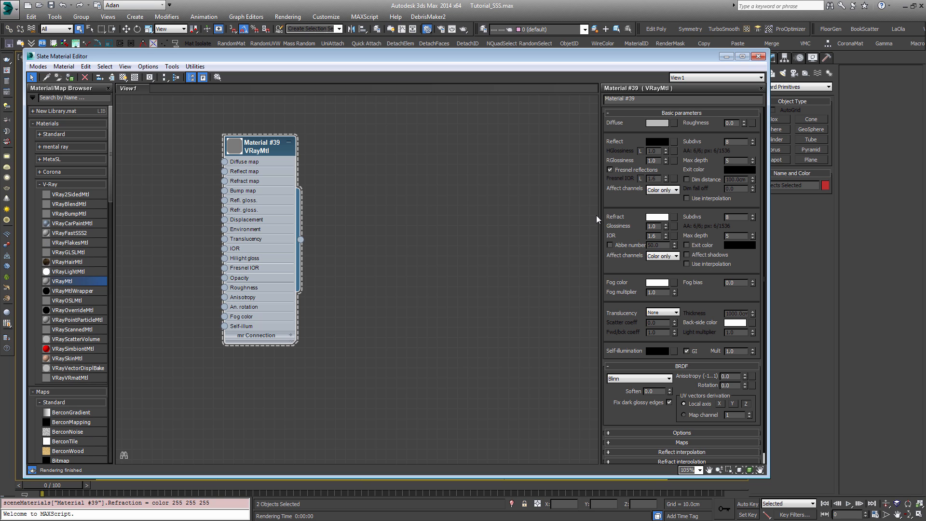
{"action": "left_click", "coordinate": [657, 217]}
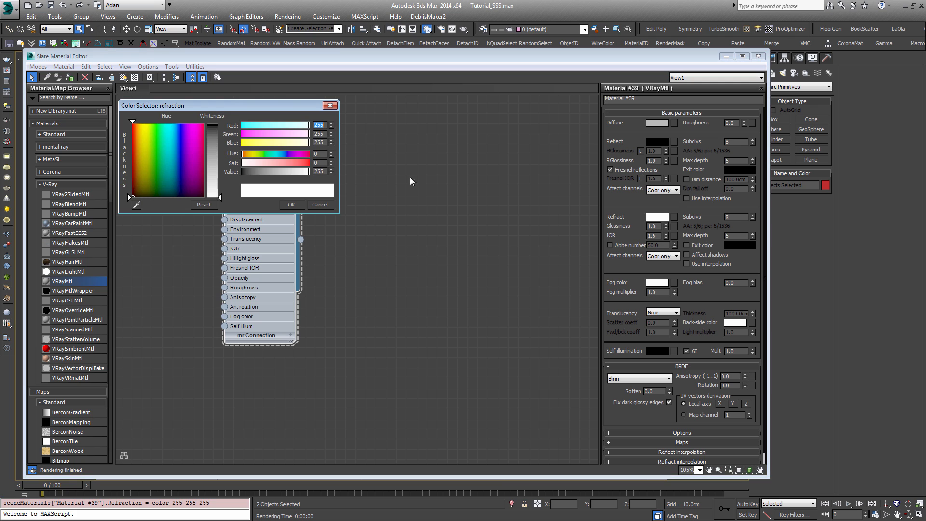
{"action": "left_click", "coordinate": [291, 204]}
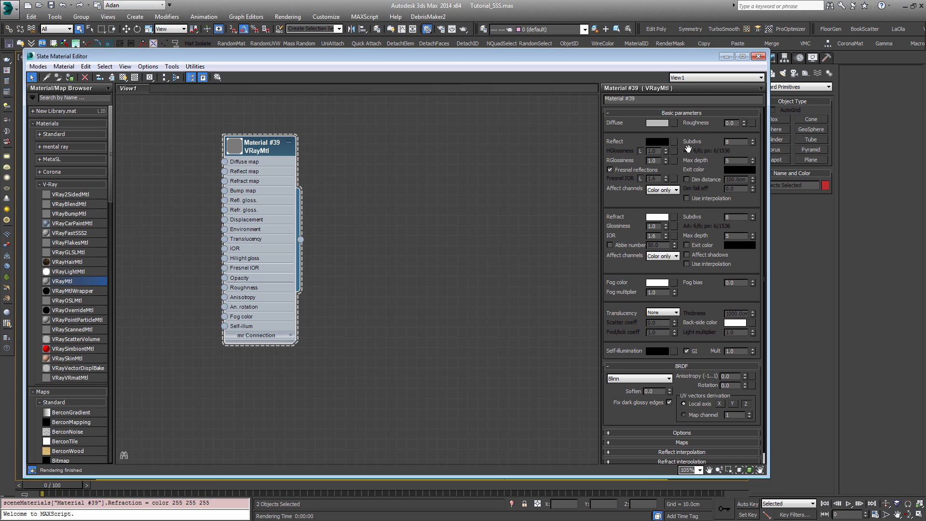
Step: Set the material's diffuse colour to pure black
{"action": "left_click", "coordinate": [653, 124]}
{"action": "left_click_drag", "start_coordinate": [222, 168], "coordinate": [221, 119]}
{"action": "left_click", "coordinate": [291, 205]}
Step: Try pure red (255, 0, 0) as the material's diffuse colour and return it to black
{"action": "left_click", "coordinate": [654, 123]}
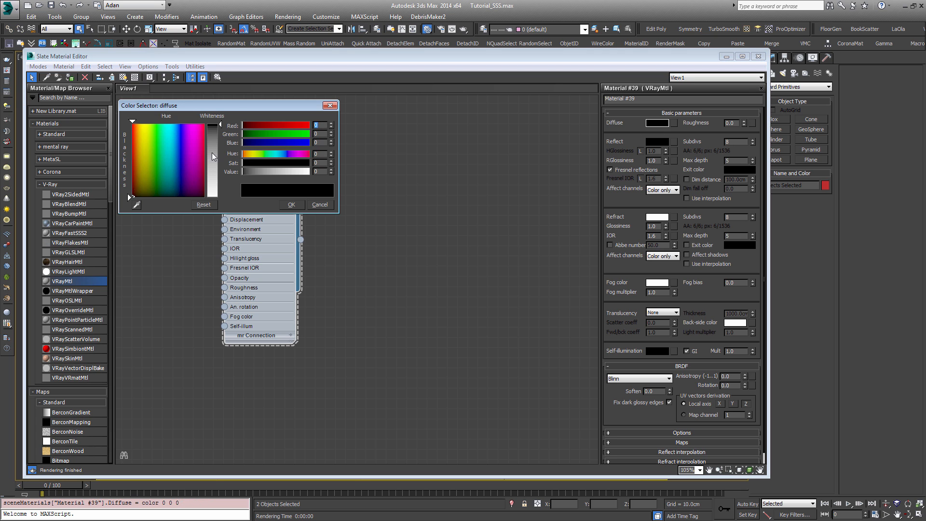
{"action": "left_click", "coordinate": [204, 127]}
{"action": "left_click", "coordinate": [299, 205]}
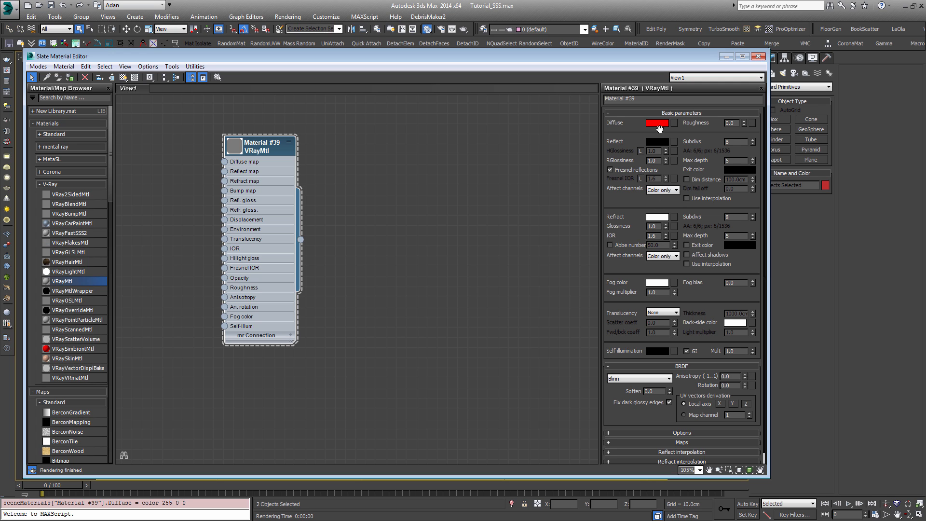
{"action": "left_click", "coordinate": [657, 122]}
{"action": "left_click_drag", "start_coordinate": [190, 154], "coordinate": [132, 197]}
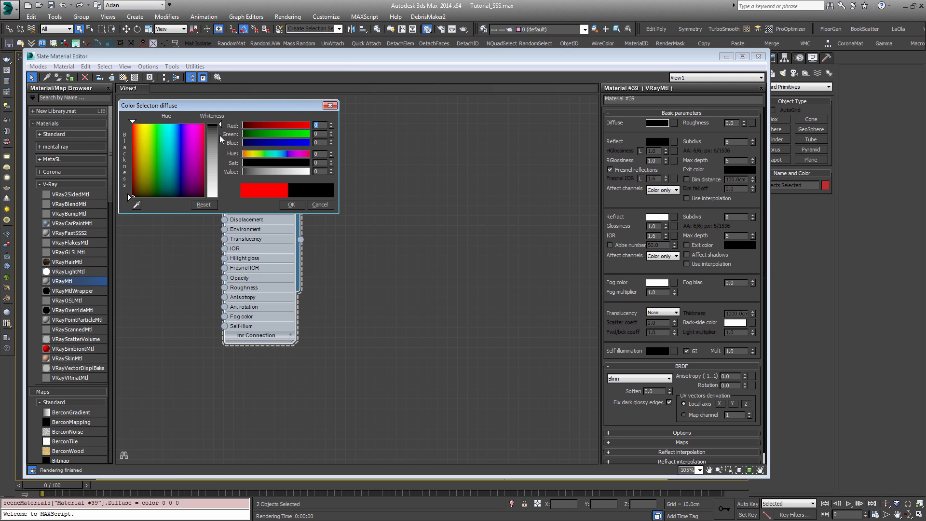
{"action": "left_click", "coordinate": [292, 204]}
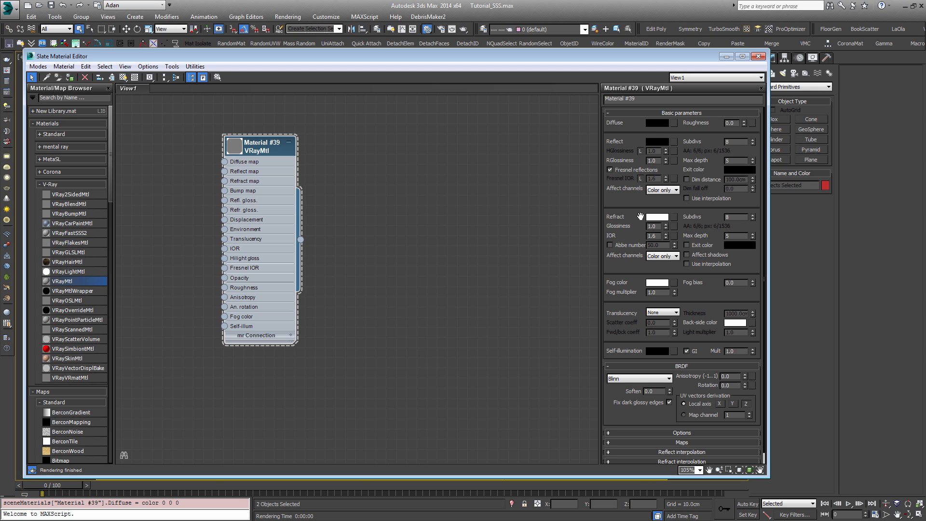
Step: Set the refraction fog colour to dark red (104, 0, 0) and render the camera view
{"action": "scroll", "coordinate": [628, 263], "scroll_direction": "down", "scroll_amount": 1}
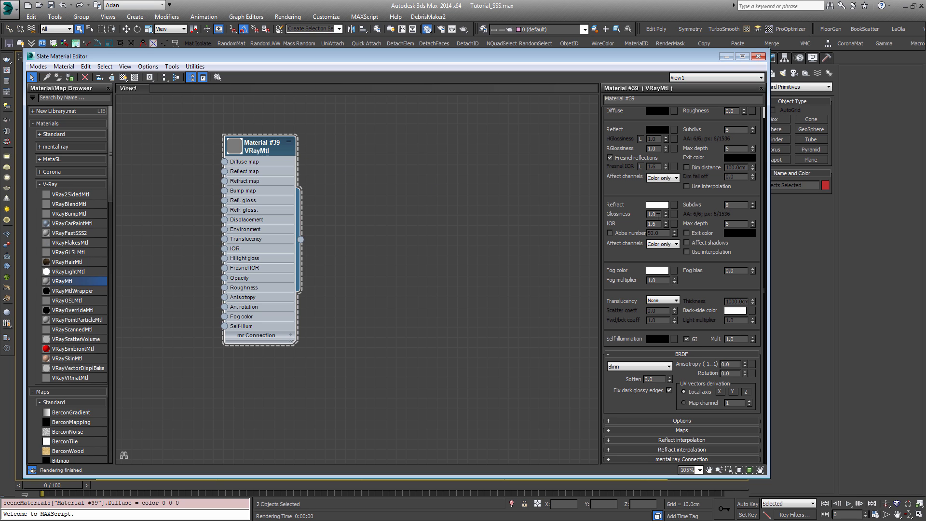
{"action": "left_click", "coordinate": [656, 273]}
{"action": "left_click_drag", "start_coordinate": [133, 130], "coordinate": [128, 120]}
{"action": "left_click_drag", "start_coordinate": [279, 165], "coordinate": [276, 171]}
{"action": "left_click_drag", "start_coordinate": [199, 142], "coordinate": [212, 123]}
{"action": "left_click_drag", "start_coordinate": [267, 170], "coordinate": [269, 169]}
{"action": "left_click", "coordinate": [291, 205]}
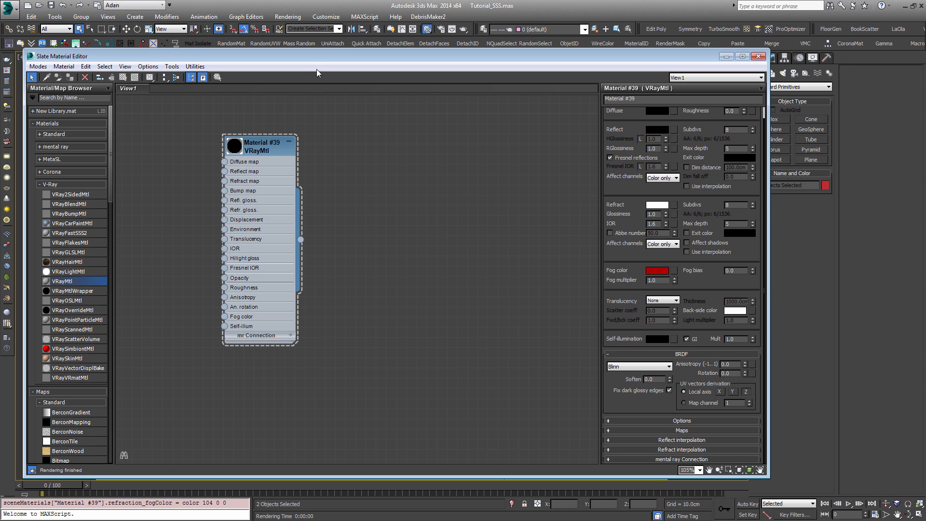
{"action": "key", "text": "shift+q"}
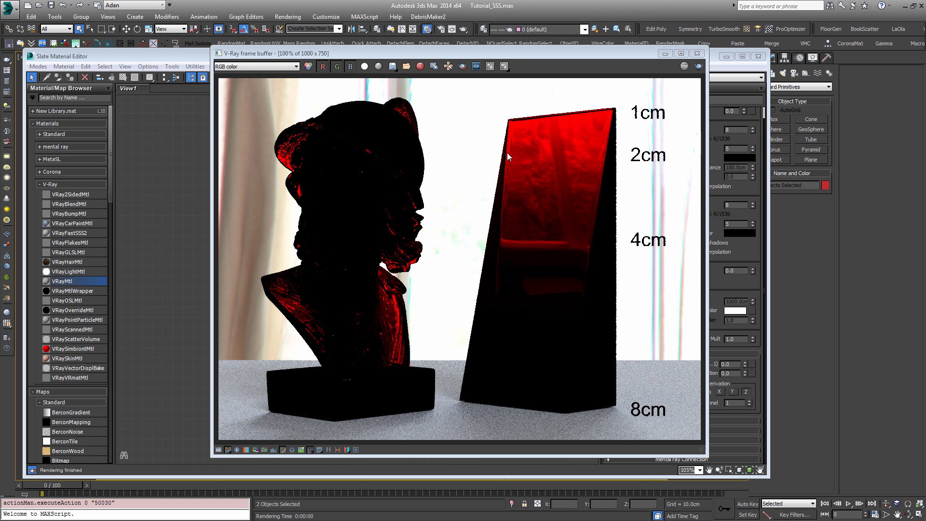
{"action": "left_click_drag", "start_coordinate": [627, 56], "coordinate": [537, 75]}
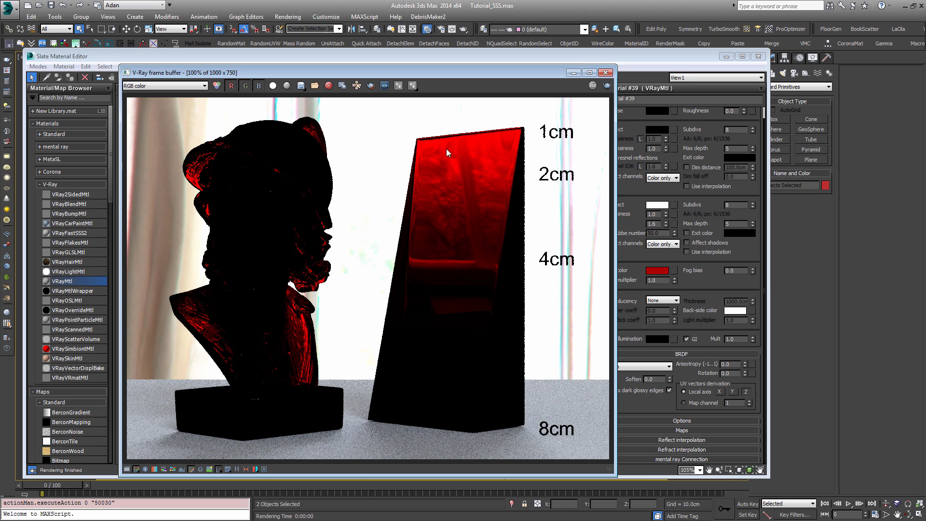
Step: Set the fog multiplier to 2.0 and render the scene again
{"action": "left_click", "coordinate": [666, 280]}
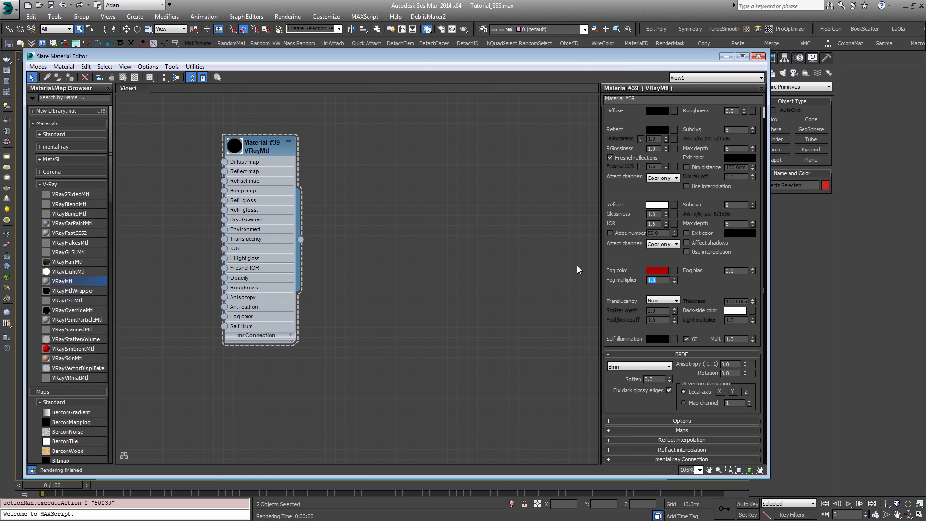
{"action": "type", "text": "2"}
{"action": "key", "text": "Return"}
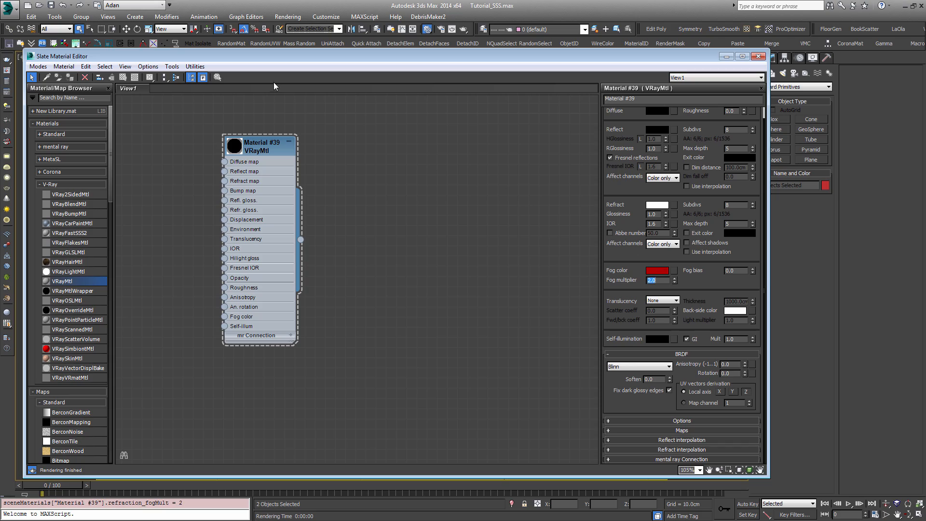
{"action": "key", "text": "shift+q"}
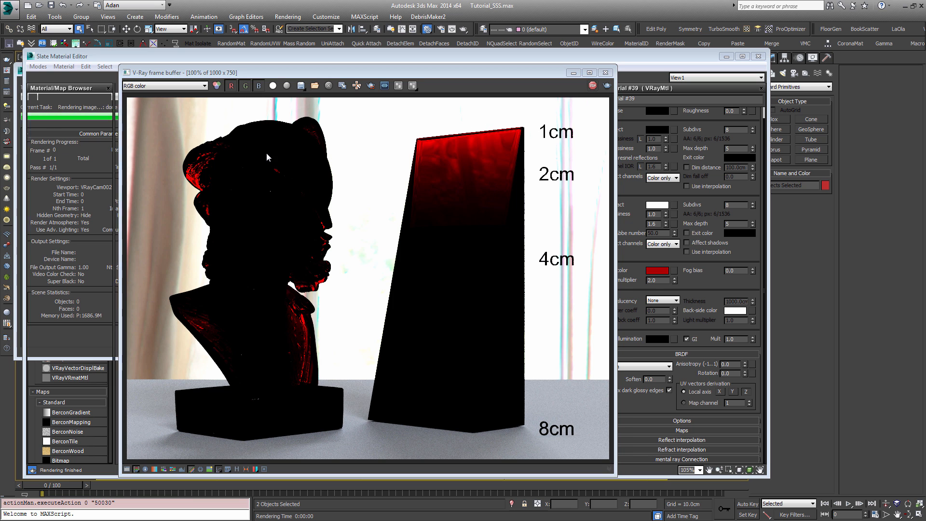
Step: Set the fog bias to -1.0, render the scene and stop the render
{"action": "left_click", "coordinate": [680, 288]}
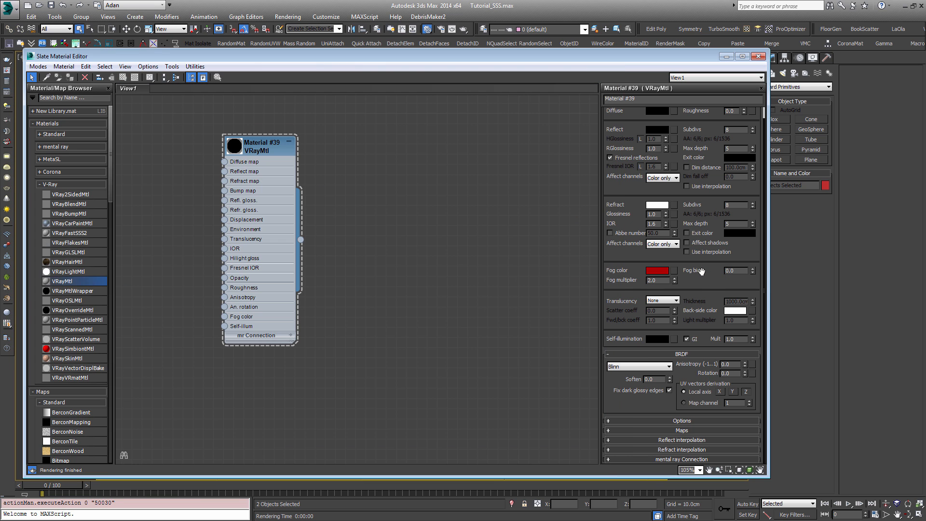
{"action": "left_click_drag", "start_coordinate": [739, 271], "coordinate": [675, 263]}
{"action": "type", "text": "-1"}
{"action": "key", "text": "Return"}
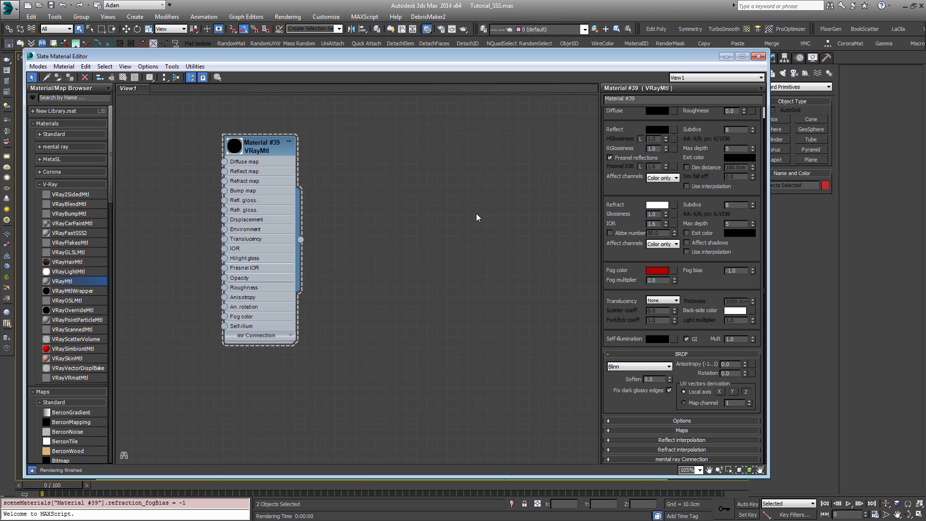
{"action": "key", "text": "shift+q"}
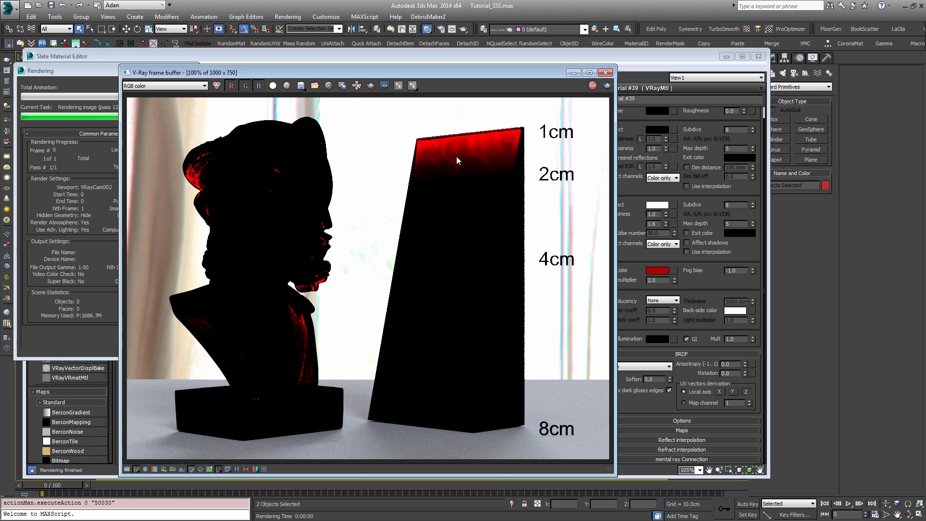
{"action": "left_click", "coordinate": [593, 85]}
Step: Set the fog bias to -5.0 and render the scene
{"action": "left_click", "coordinate": [668, 261]}
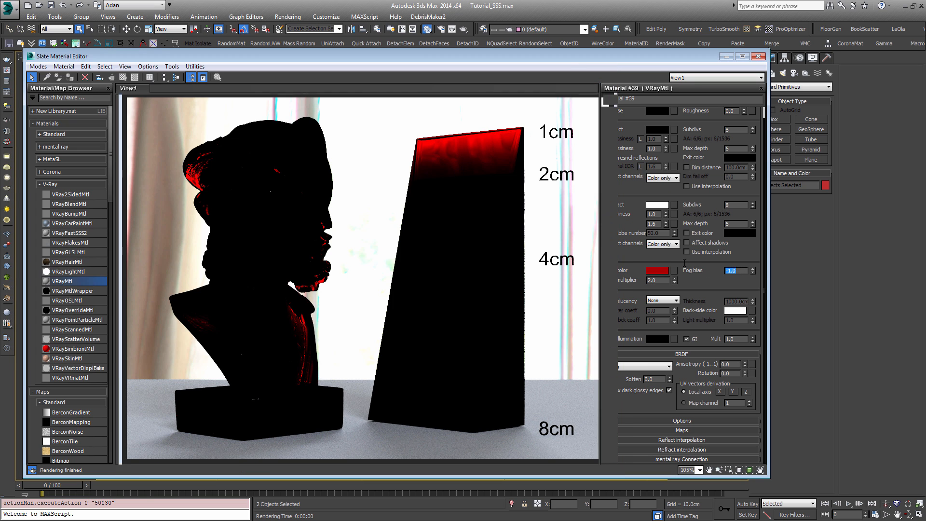
{"action": "type", "text": "-5"}
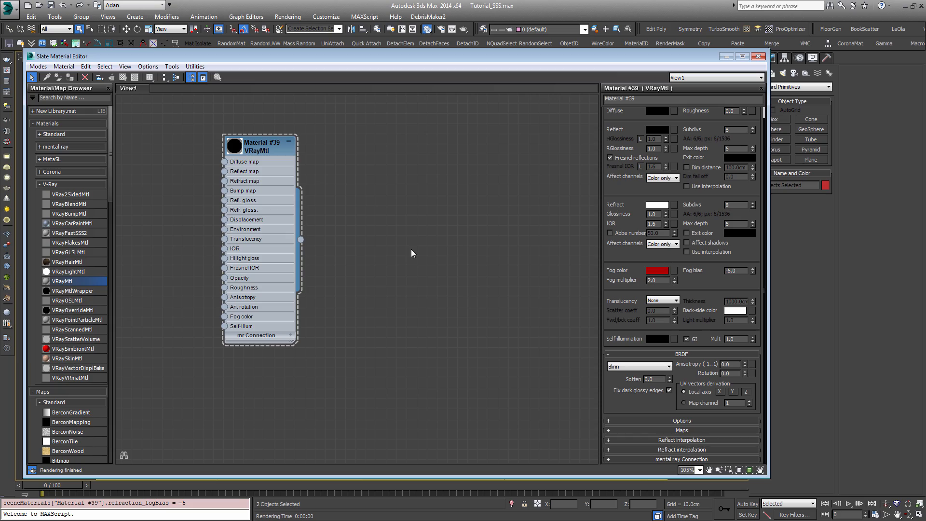
{"action": "key", "text": "F9"}
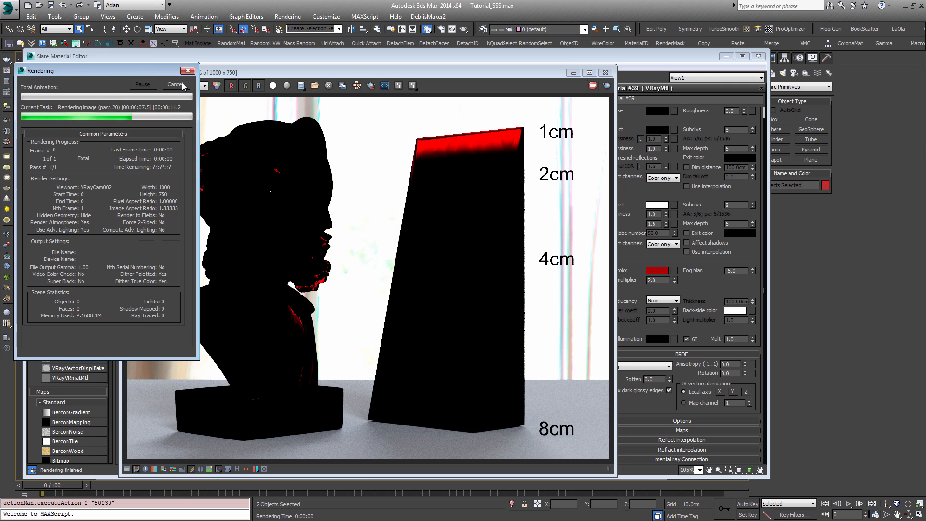
Step: Set the fog bias to 2.0, render the scene and stop the render
{"action": "left_click", "coordinate": [744, 270]}
{"action": "type", "text": "2"}
{"action": "key", "text": "Return"}
{"action": "key", "text": "shift+q"}
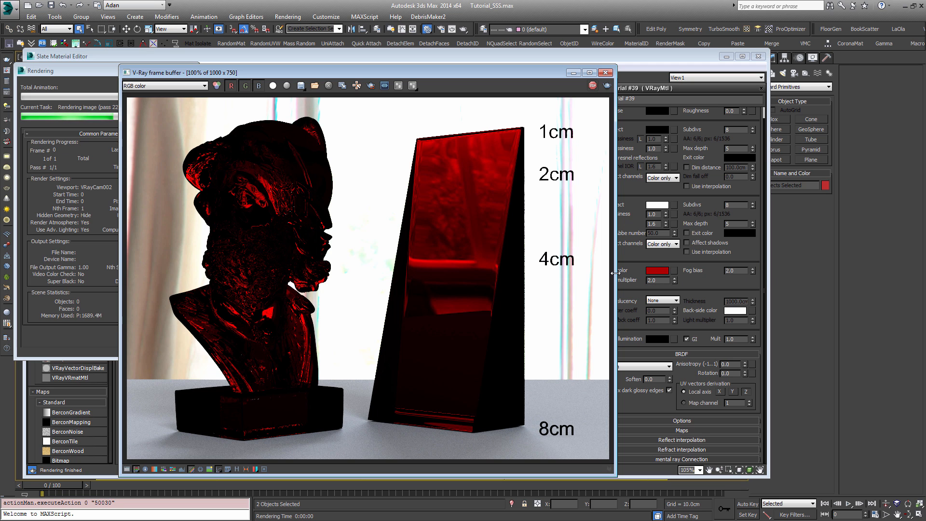
{"action": "left_click", "coordinate": [95, 107]}
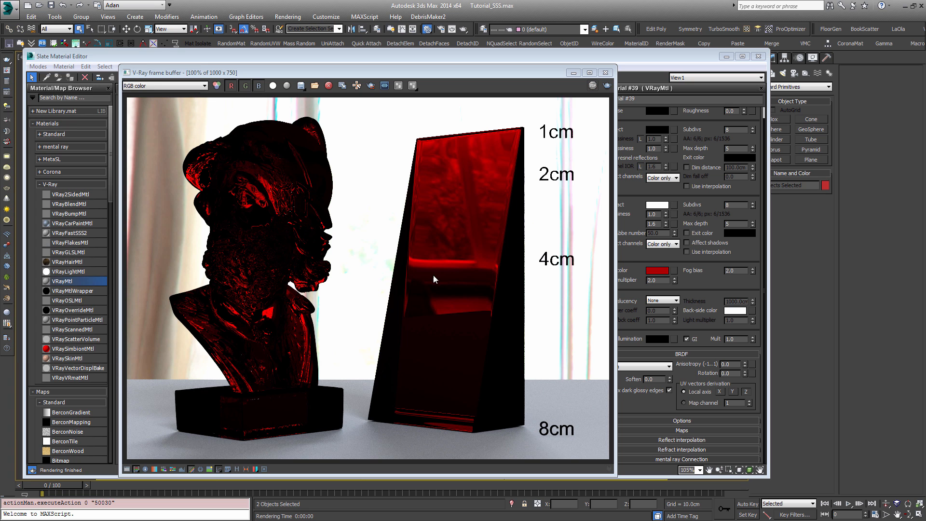
Step: Set the refraction glossiness to 0.5, render the bust and wedge, and cancel the render
{"action": "left_click", "coordinate": [659, 225]}
{"action": "left_click_drag", "start_coordinate": [658, 215], "coordinate": [609, 209]}
{"action": "type", "text": "0.5"}
{"action": "key", "text": "Return"}
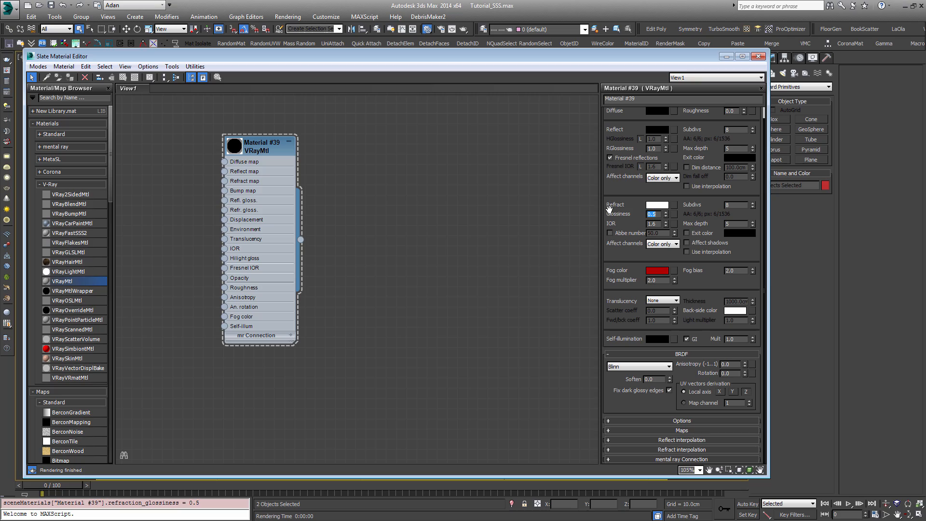
{"action": "key", "text": "shift+q"}
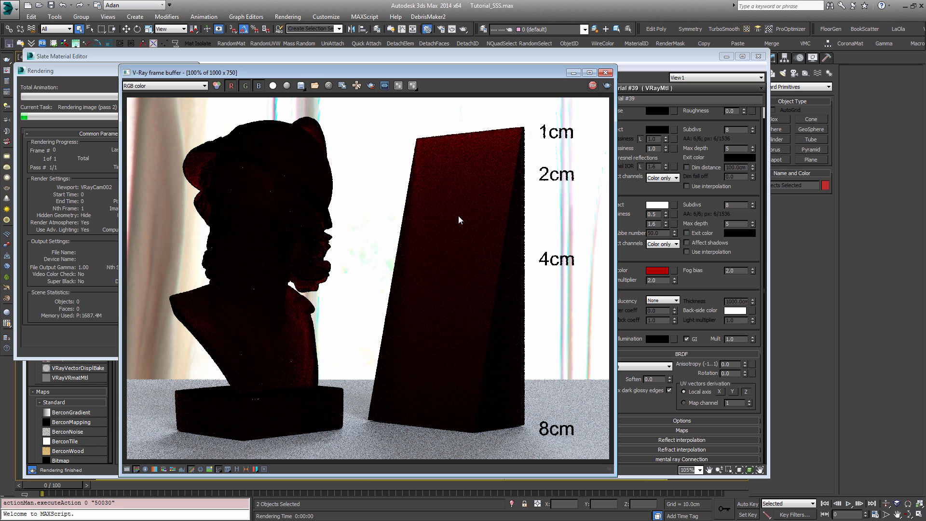
{"action": "left_click", "coordinate": [59, 80]}
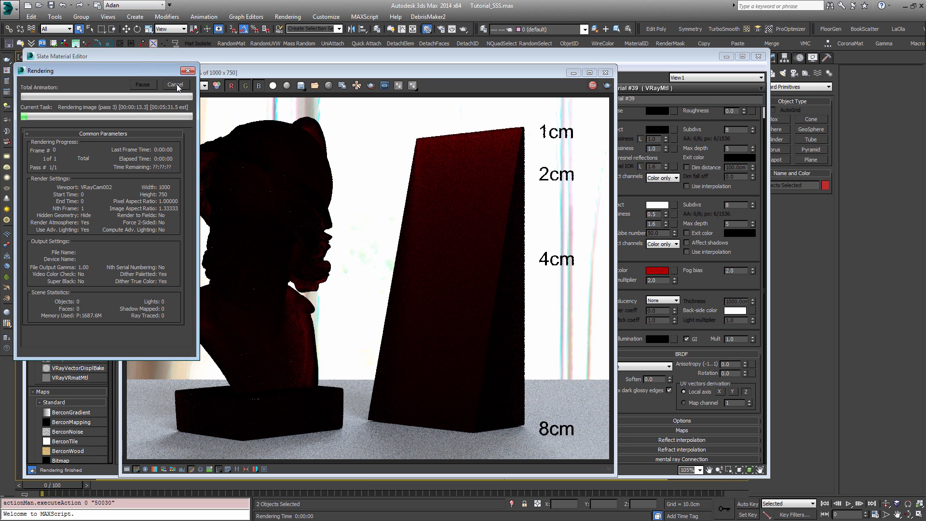
{"action": "left_click", "coordinate": [176, 85]}
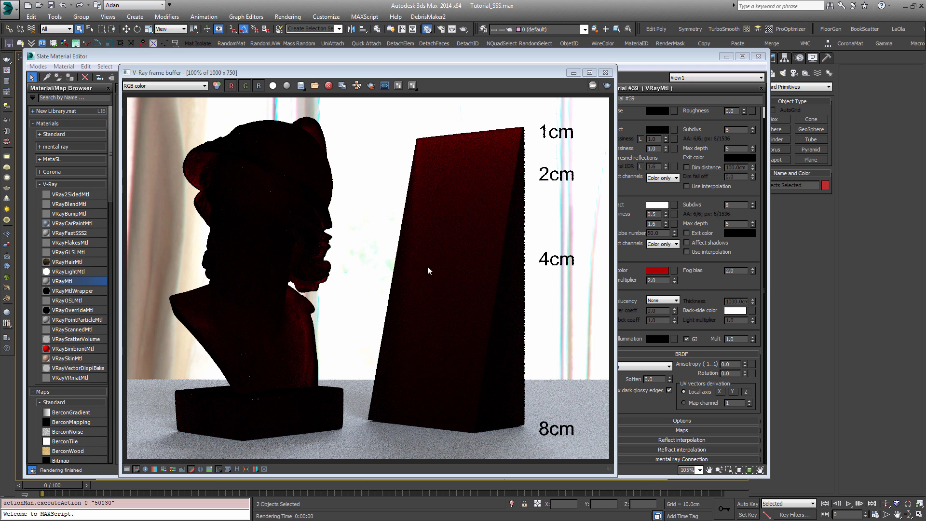
Step: Set the material's reflection colour to pure white (255, 255, 255), render the scene and view the result
{"action": "left_click", "coordinate": [705, 129]}
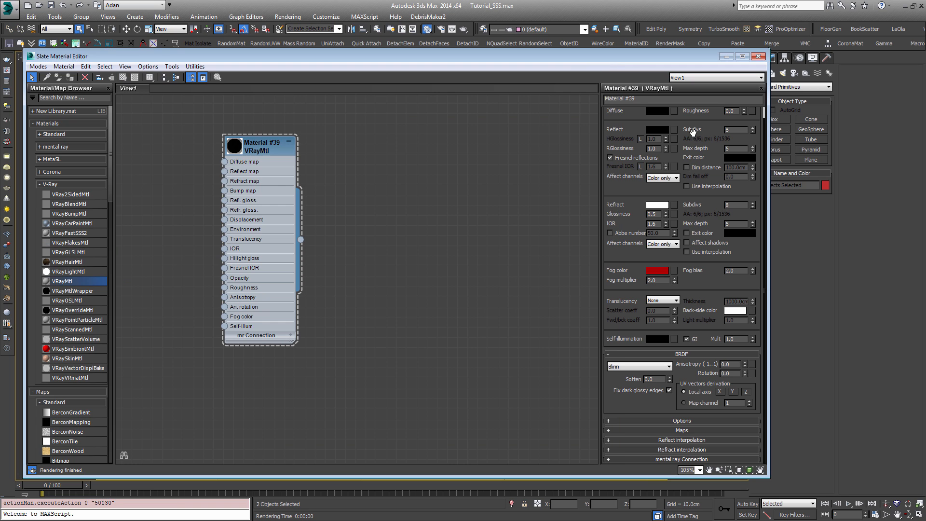
{"action": "left_click", "coordinate": [655, 130]}
{"action": "left_click_drag", "start_coordinate": [214, 153], "coordinate": [254, 204]}
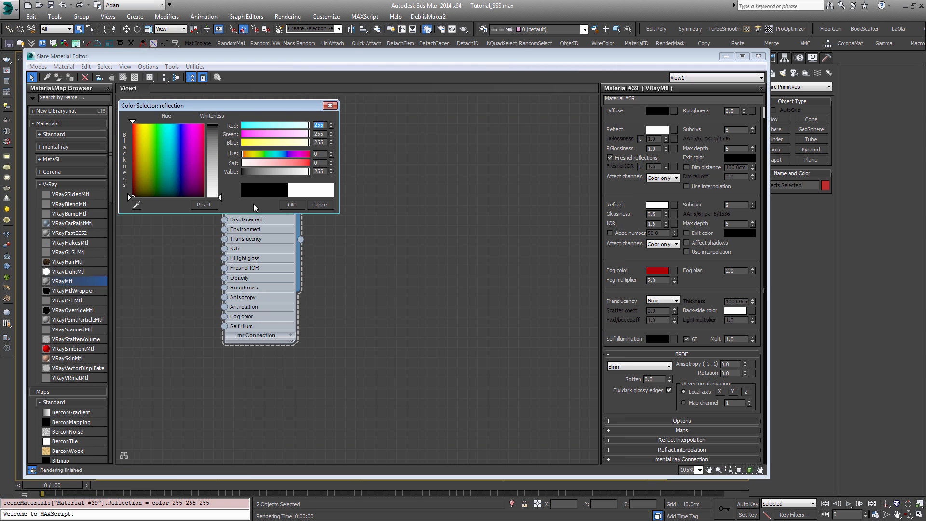
{"action": "left_click", "coordinate": [290, 205]}
{"action": "key", "text": "shift+q"}
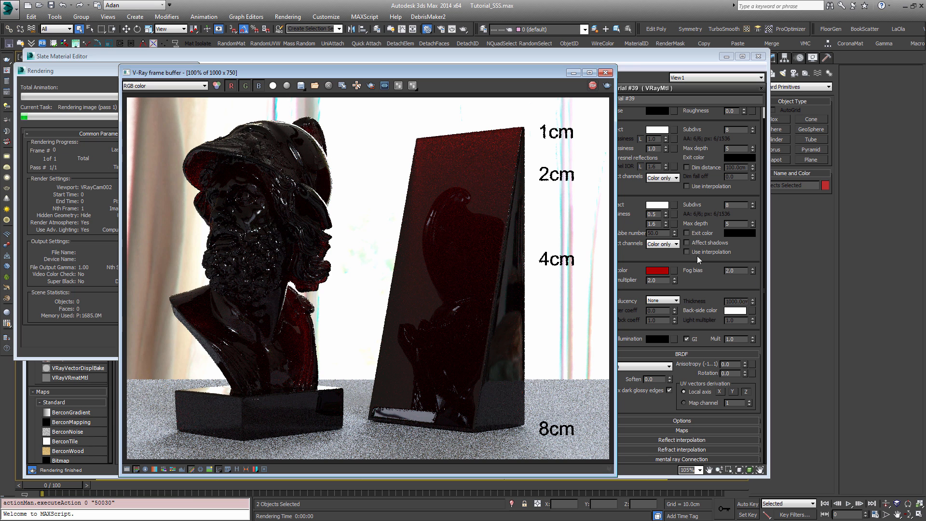
{"action": "left_click", "coordinate": [631, 200]}
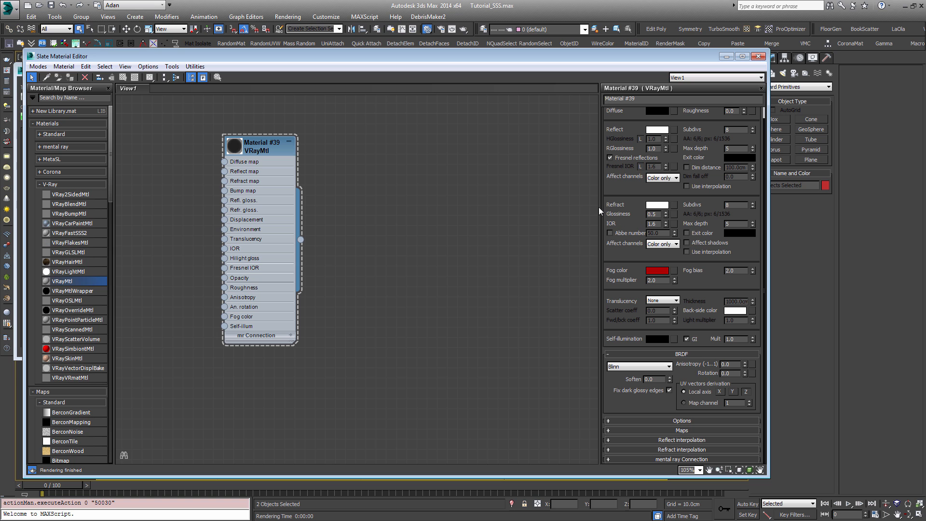
{"action": "key", "text": "alt+Tab"}
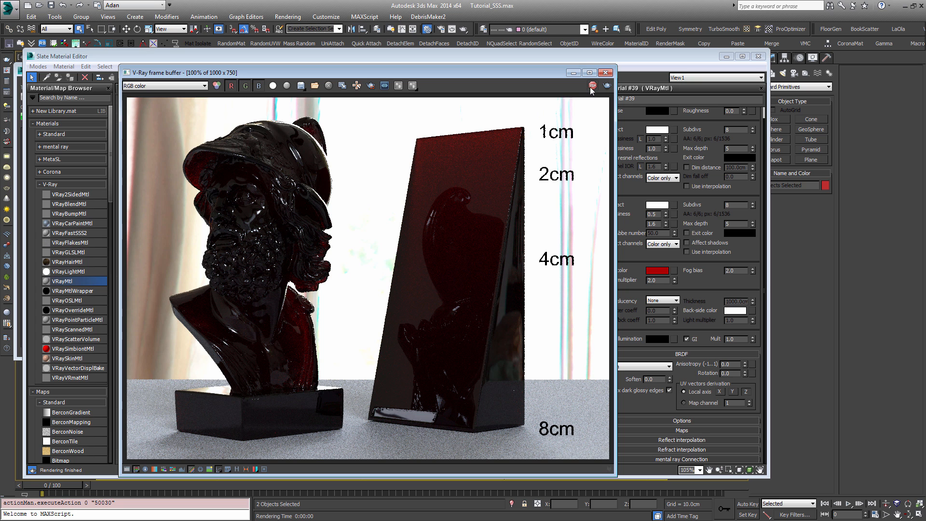
Step: Set the material's reflection colour back to pure black
{"action": "left_click", "coordinate": [658, 131]}
{"action": "left_click_drag", "start_coordinate": [309, 172], "coordinate": [243, 172]}
{"action": "left_click", "coordinate": [290, 204]}
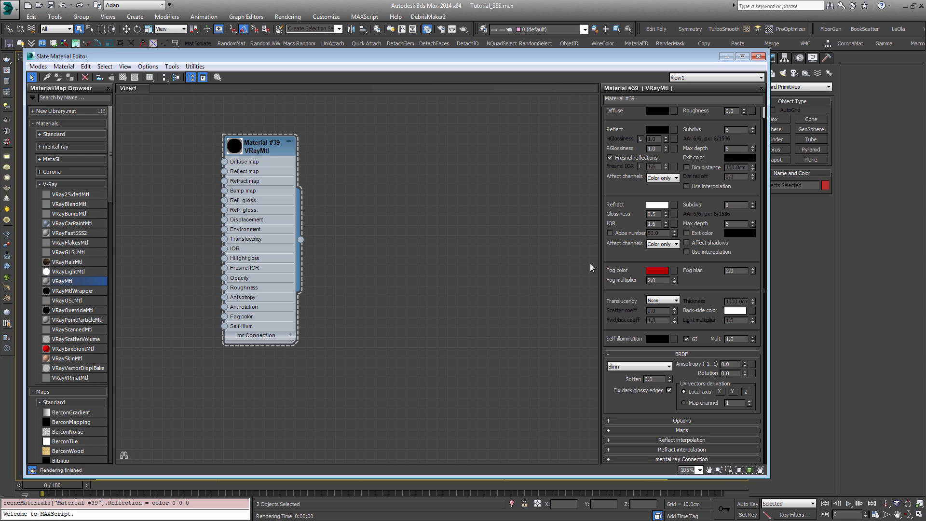
Step: Try the Hard (wax), Soft (water) and Hybrid translucency models in turn on the material
{"action": "left_click", "coordinate": [674, 302]}
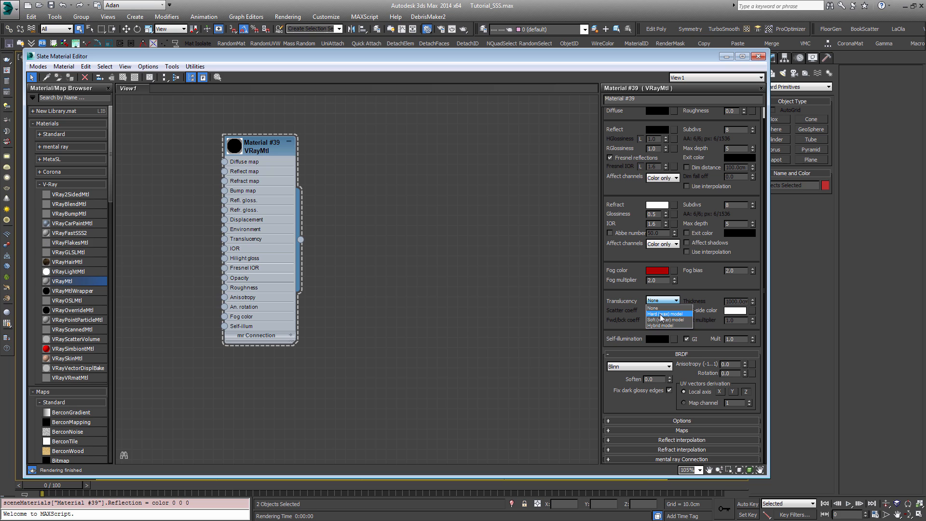
{"action": "left_click", "coordinate": [661, 314]}
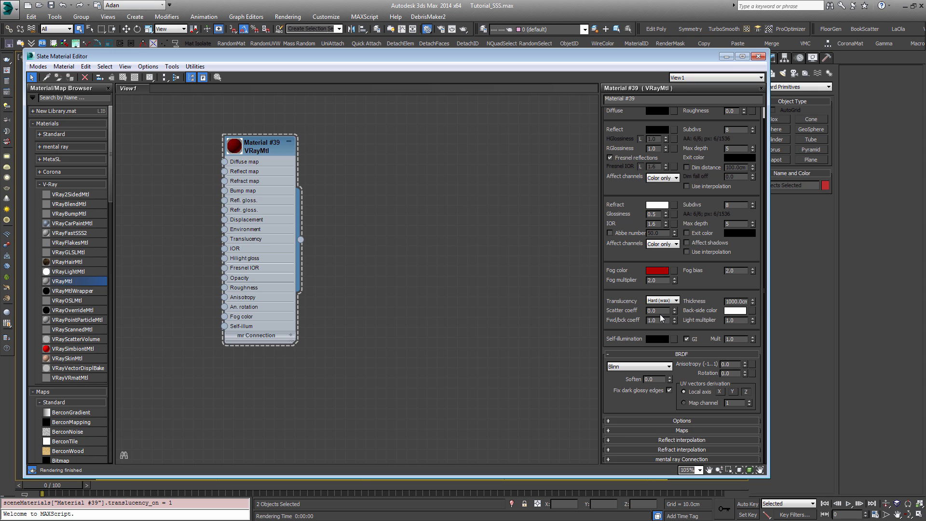
{"action": "left_click", "coordinate": [661, 300]}
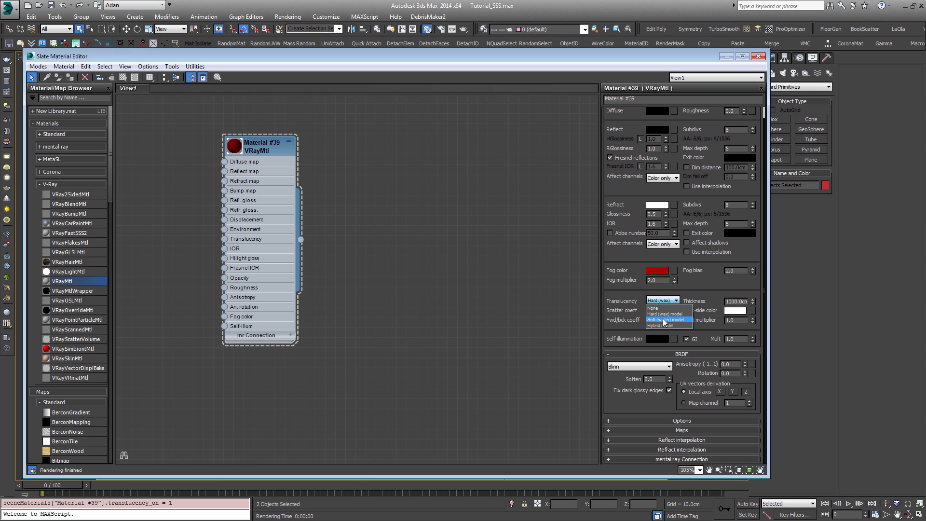
{"action": "left_click", "coordinate": [665, 320]}
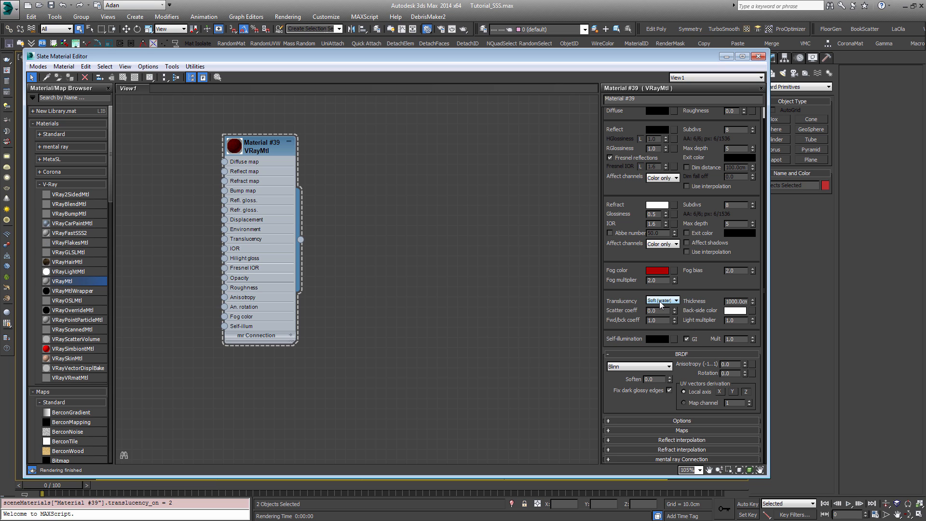
{"action": "left_click", "coordinate": [659, 301]}
{"action": "left_click", "coordinate": [665, 323]}
{"action": "left_click", "coordinate": [662, 301]}
{"action": "left_click", "coordinate": [670, 325]}
Step: Highlight the VRayFastSSS2 material in the browser and reselect the Hybrid translucency model
{"action": "left_click", "coordinate": [669, 303]}
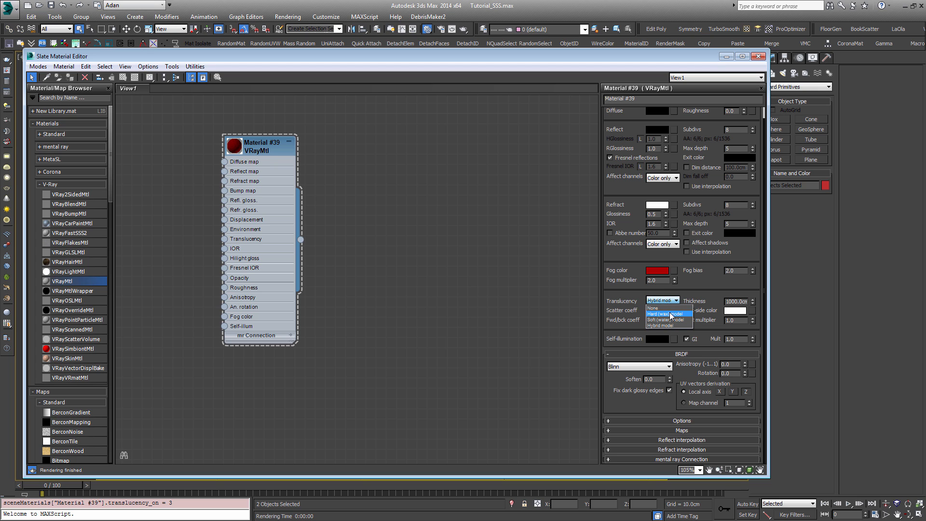
{"action": "left_click", "coordinate": [675, 288]}
{"action": "left_click", "coordinate": [675, 301]}
{"action": "left_click", "coordinate": [65, 228]}
{"action": "left_click", "coordinate": [77, 236]}
{"action": "left_click", "coordinate": [672, 300]}
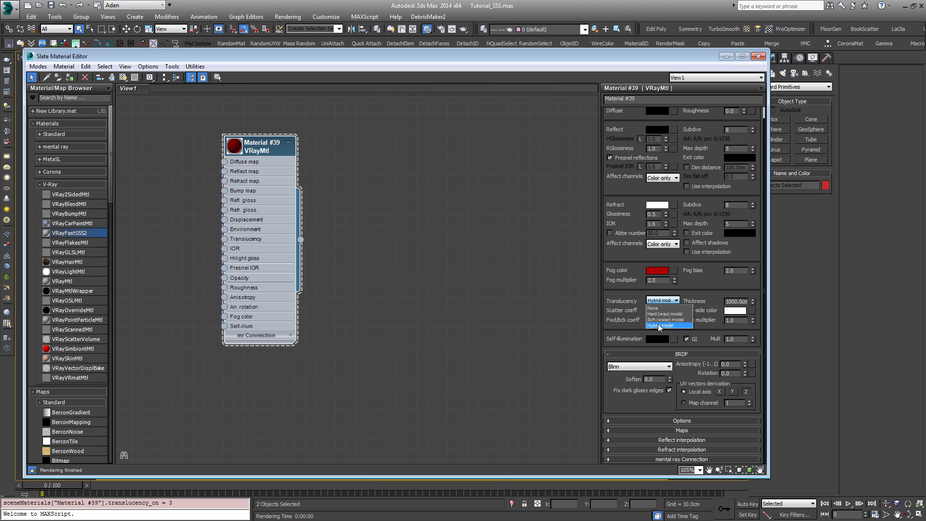
{"action": "left_click", "coordinate": [660, 326]}
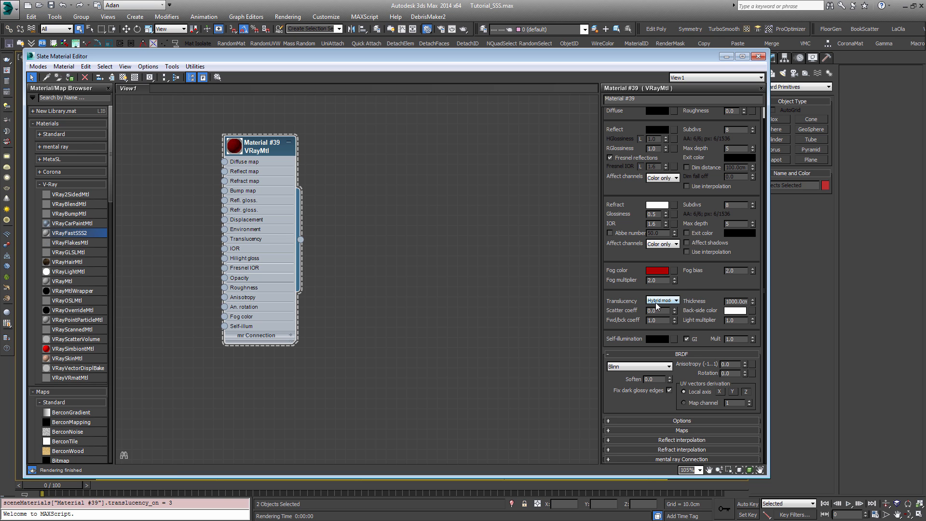
Step: Set the translucency to the Hard (wax) model and reset the refraction glossiness to 1.0
{"action": "left_click", "coordinate": [665, 300]}
{"action": "left_click", "coordinate": [670, 314]}
{"action": "right_click", "coordinate": [661, 214]}
Step: Set the material's fog multiplier to 1.0 and its fog bias to 0.0
{"action": "double_click", "coordinate": [657, 279]}
{"action": "type", "text": "1"}
{"action": "key", "text": "Return"}
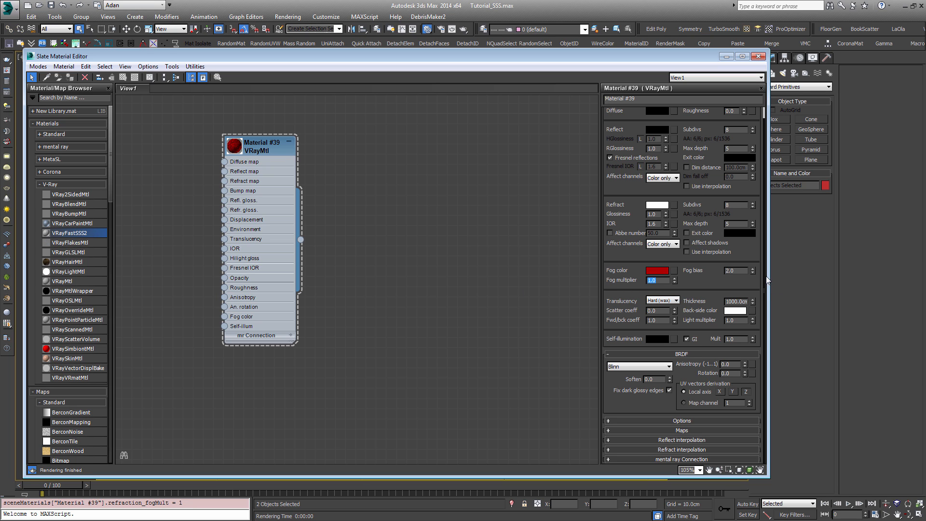
{"action": "double_click", "coordinate": [737, 271]}
{"action": "key", "text": "Return"}
Step: Reselect the Hard (wax) translucency model and render the bust and wedge
{"action": "left_click", "coordinate": [662, 301]}
{"action": "left_click", "coordinate": [660, 314]}
{"action": "key", "text": "shift+q"}
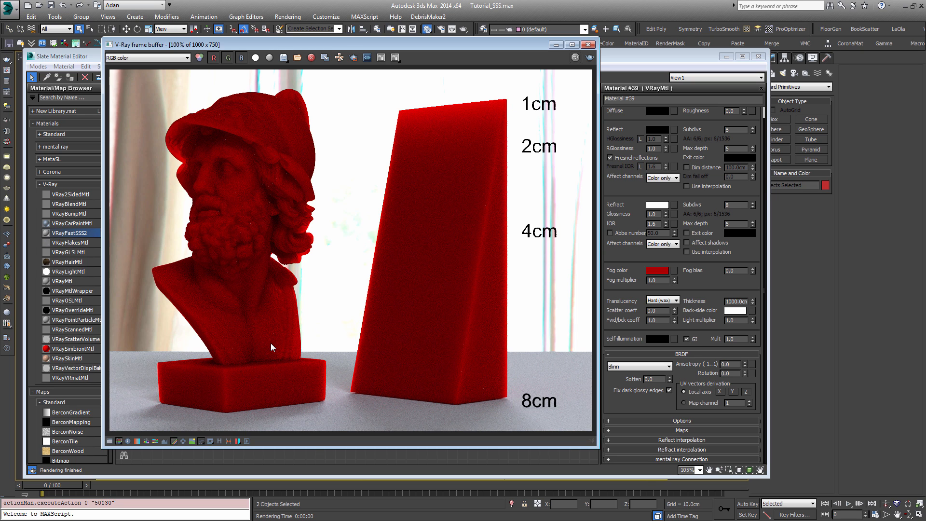
Step: Set the fog multiplier to 10.0 and render the scene
{"action": "left_click", "coordinate": [657, 280]}
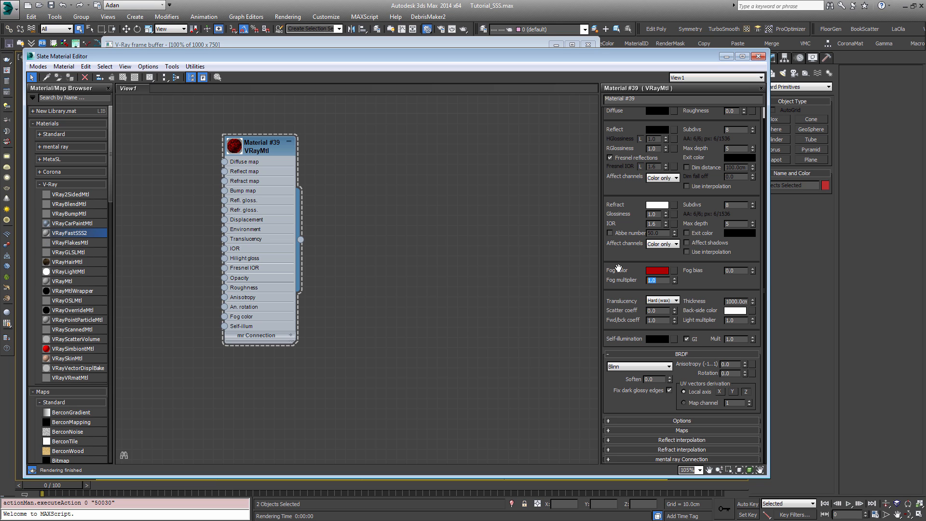
{"action": "type", "text": "10"}
{"action": "key", "text": "Return"}
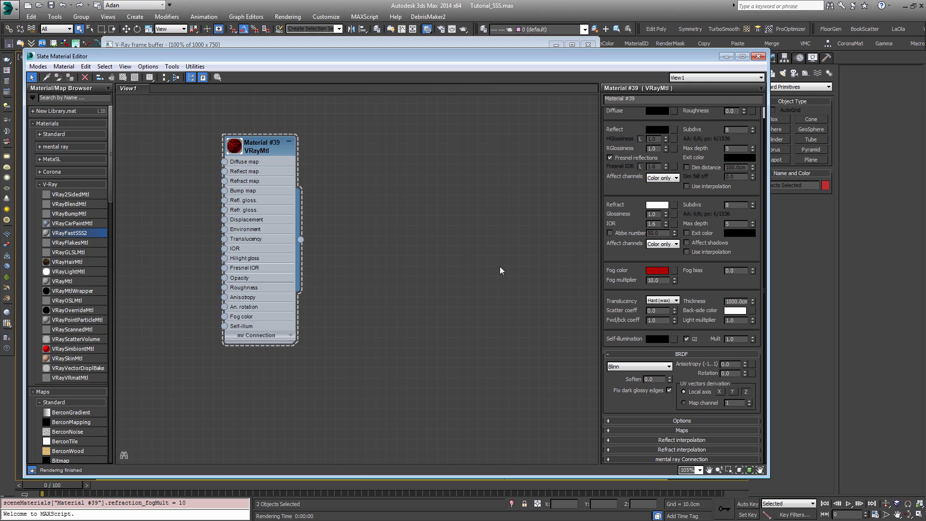
{"action": "key", "text": "shift+q"}
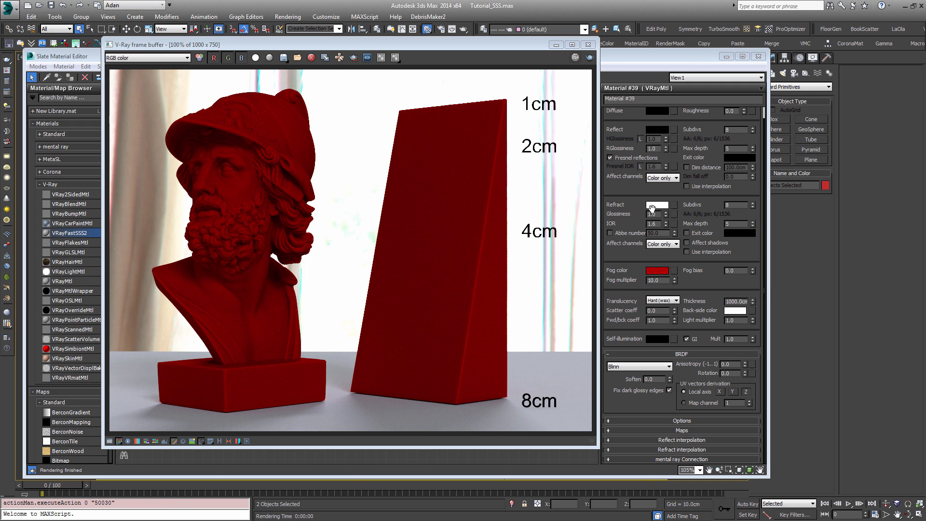
Step: Compare the rendered bust and wedge with the material's fog and refraction parameters
{"action": "left_click_drag", "start_coordinate": [699, 134], "coordinate": [705, 168]}
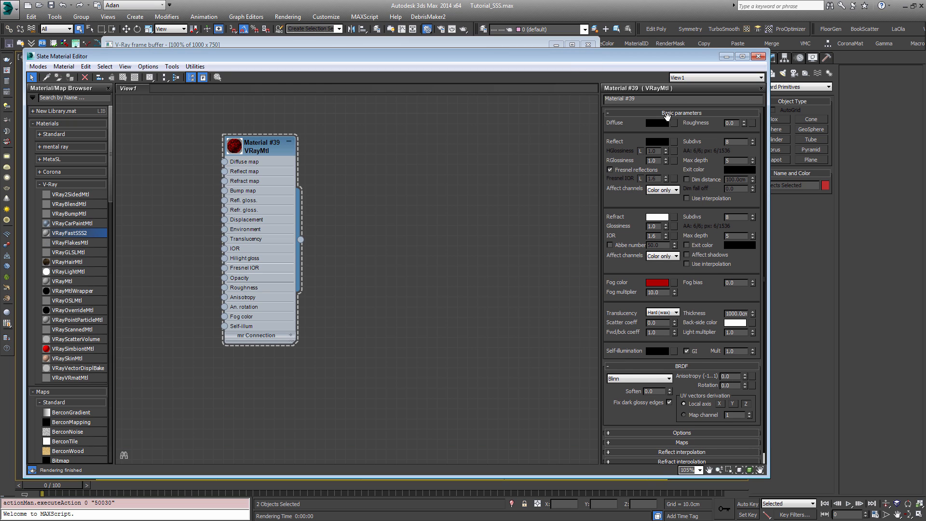
{"action": "left_click", "coordinate": [487, 42]}
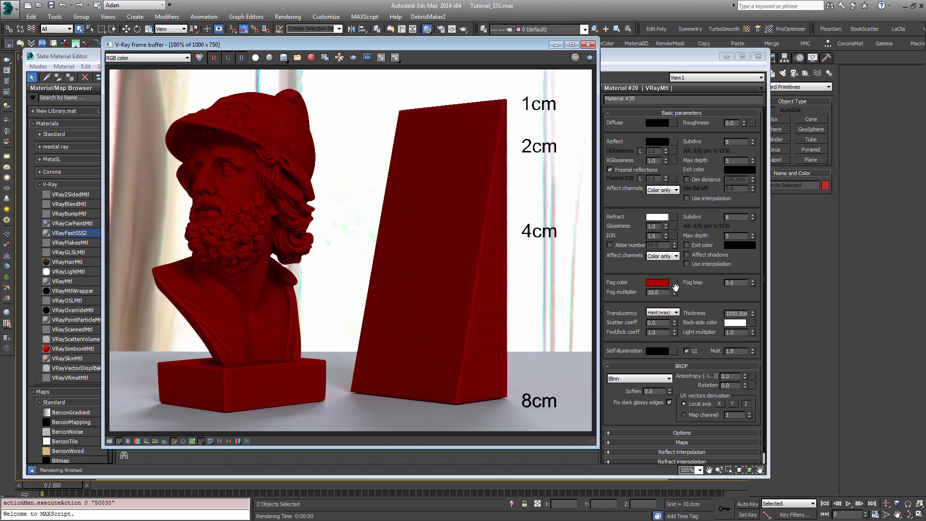
{"action": "left_click_drag", "start_coordinate": [668, 292], "coordinate": [642, 289]}
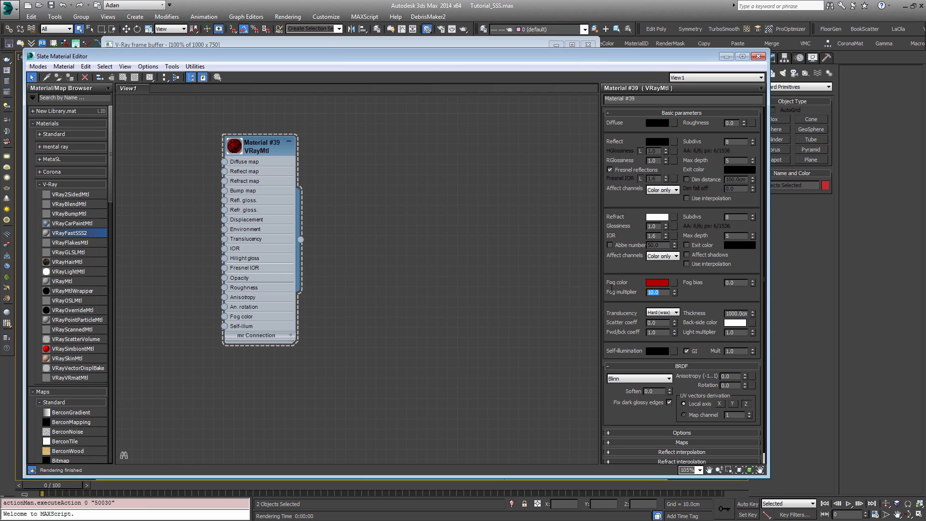
{"action": "key", "text": "F9"}
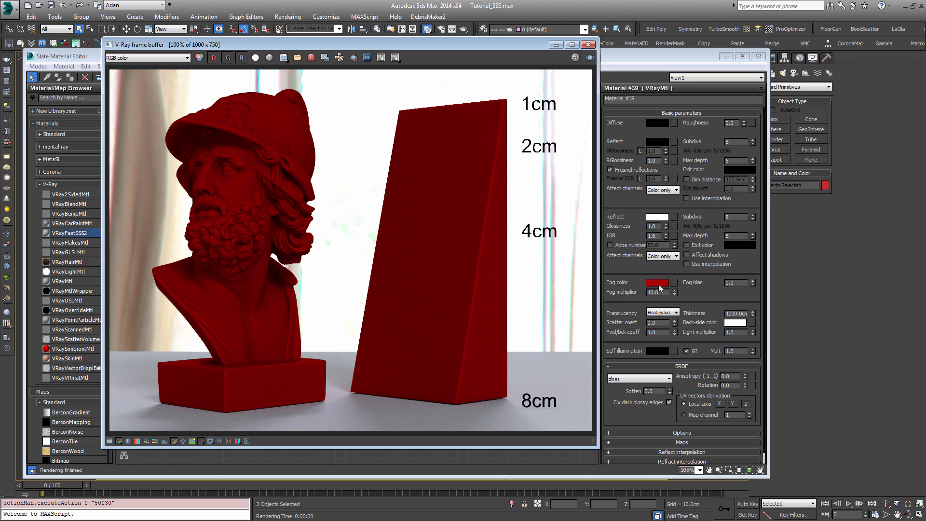
{"action": "left_click", "coordinate": [718, 194]}
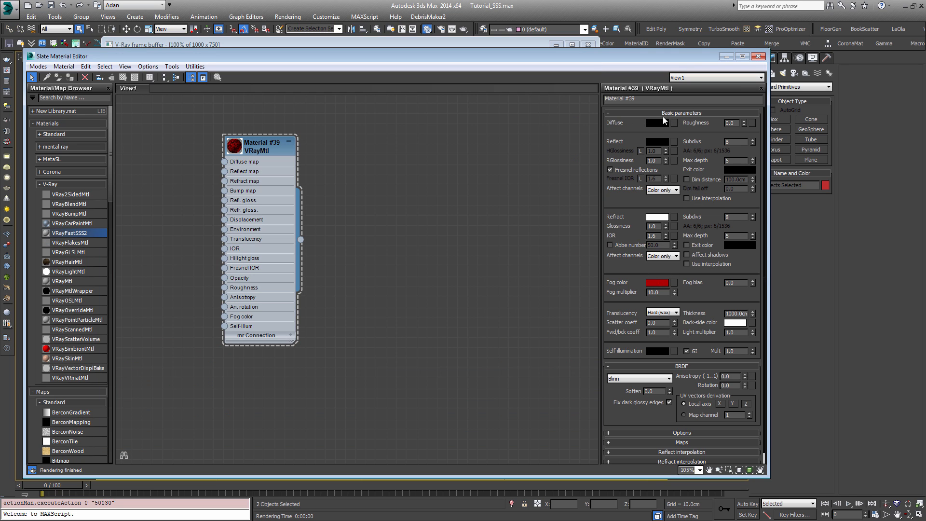
{"action": "key", "text": "alt+Tab"}
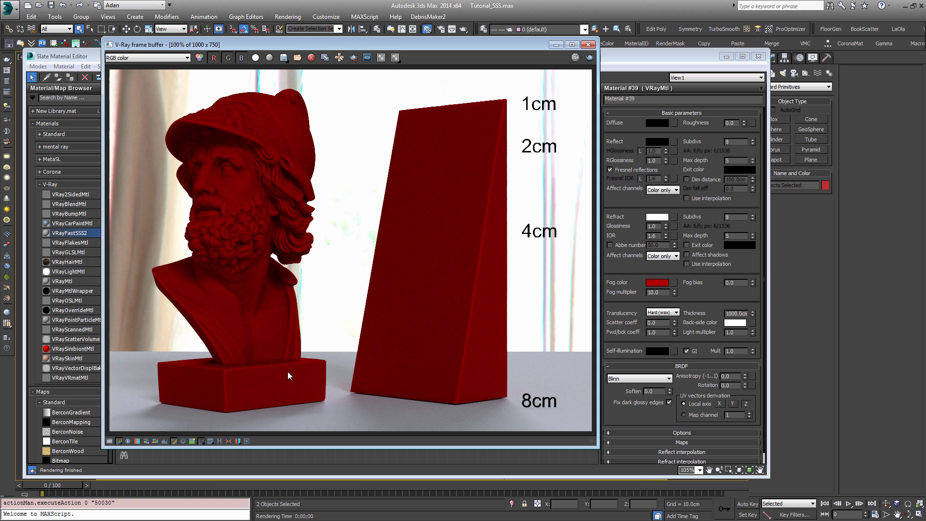
Step: Examine the surface of the rendered bust and wedge up close
{"action": "scroll", "coordinate": [221, 195], "scroll_direction": "up", "scroll_amount": 4}
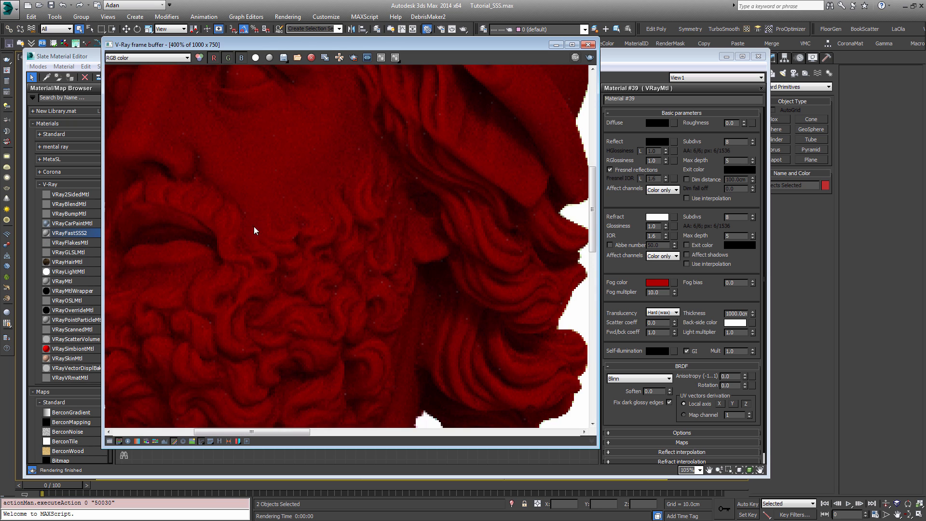
{"action": "scroll", "coordinate": [295, 235], "scroll_direction": "down", "scroll_amount": 3}
{"action": "scroll", "coordinate": [386, 276], "scroll_direction": "up", "scroll_amount": 2}
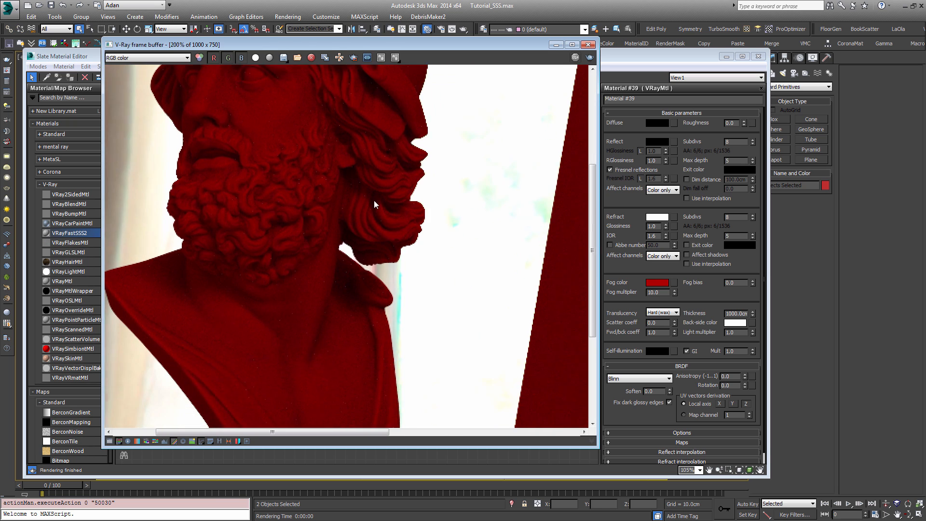
{"action": "middle_click_drag", "start_coordinate": [485, 399], "coordinate": [414, 283]}
{"action": "middle_click_drag", "start_coordinate": [148, 341], "coordinate": [221, 340]}
{"action": "middle_click_drag", "start_coordinate": [488, 282], "coordinate": [392, 316]}
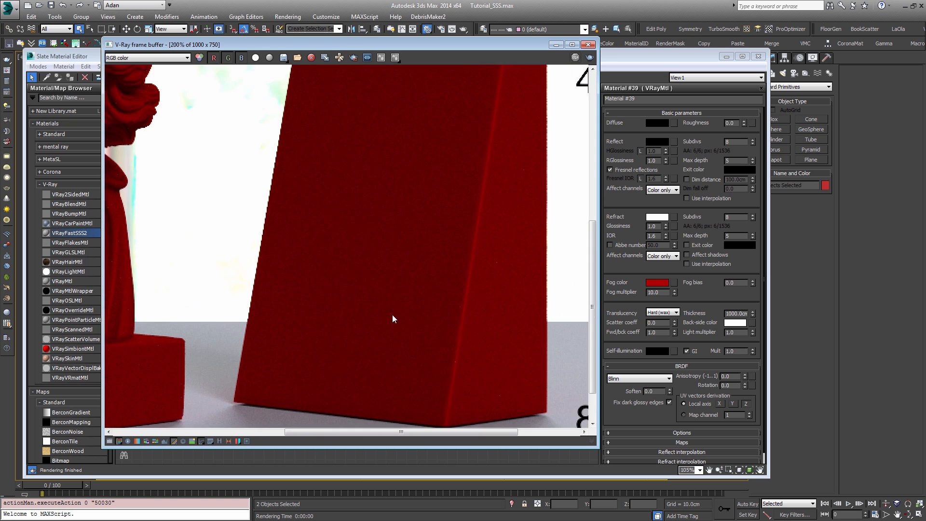
{"action": "scroll", "coordinate": [364, 269], "scroll_direction": "down", "scroll_amount": 2}
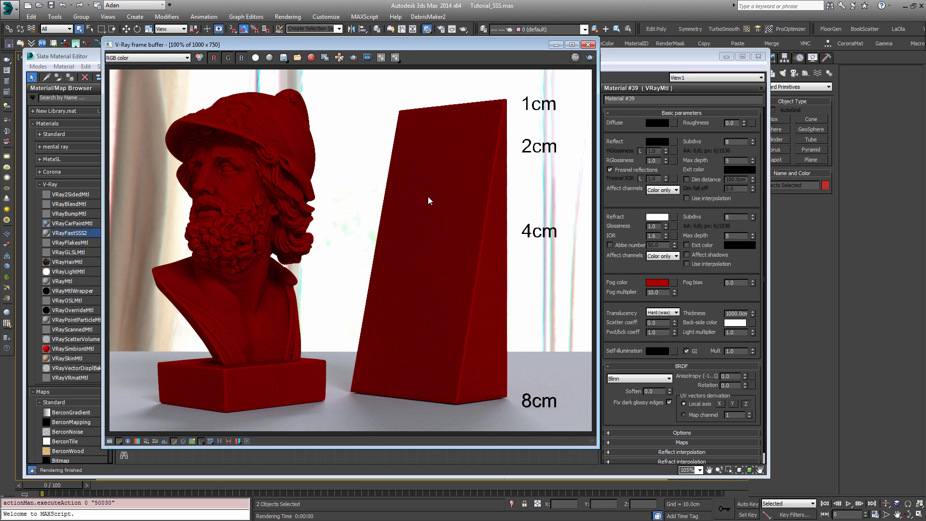
Step: Set the translucent material's reflection colour to pure white (255, 255, 255)
{"action": "left_click", "coordinate": [625, 218]}
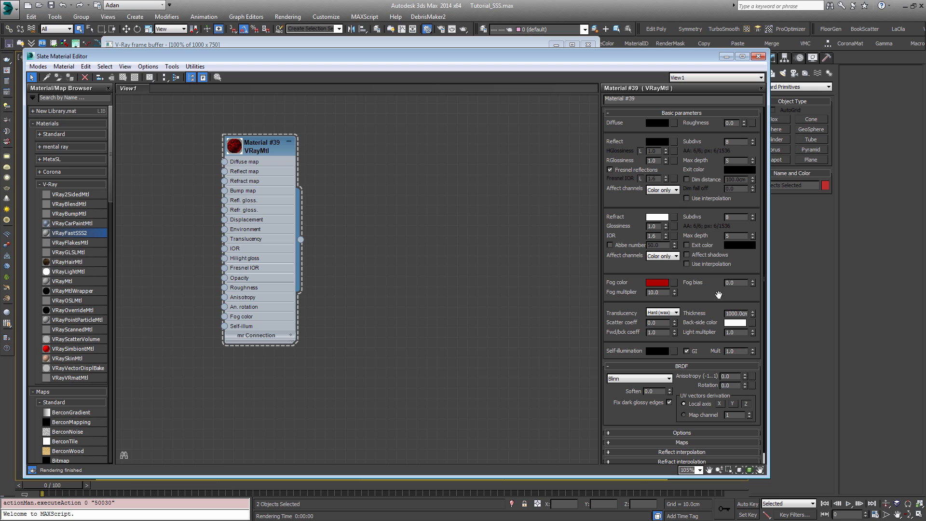
{"action": "left_click", "coordinate": [655, 144]}
{"action": "left_click_drag", "start_coordinate": [216, 149], "coordinate": [219, 202]}
{"action": "left_click", "coordinate": [291, 208]}
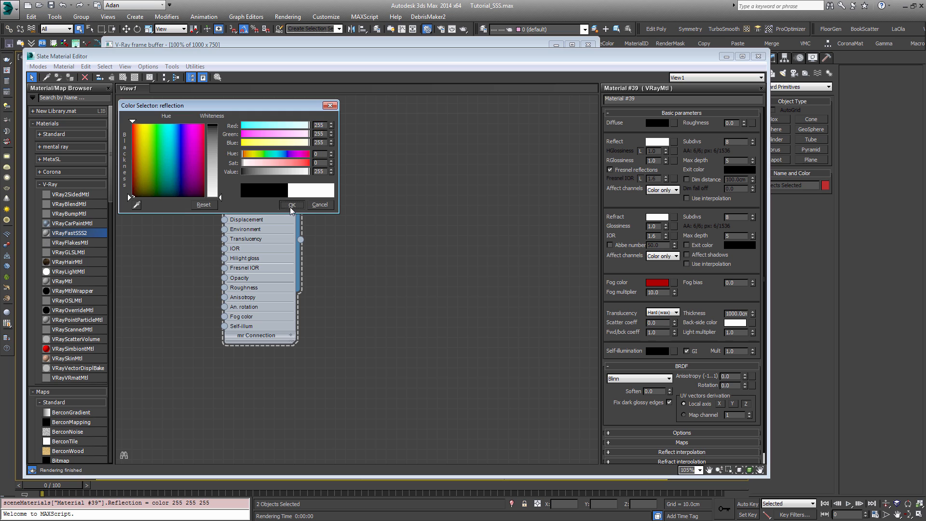
Step: Set the translucent material's reflection glossiness to 0.7 and its BRDF type to Microfacet GTR (GGX)
{"action": "left_click_drag", "start_coordinate": [641, 159], "coordinate": [614, 157]}
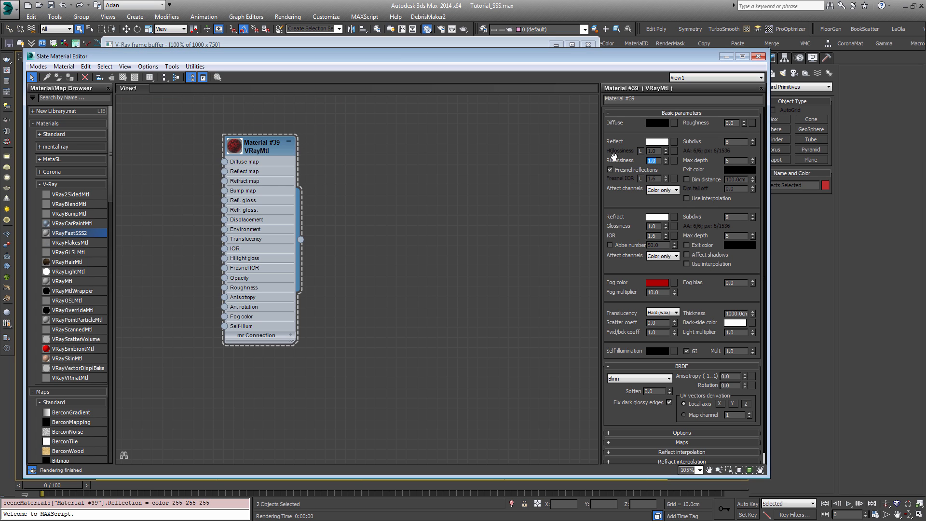
{"action": "left_click", "coordinate": [656, 378]}
{"action": "left_click", "coordinate": [626, 407]}
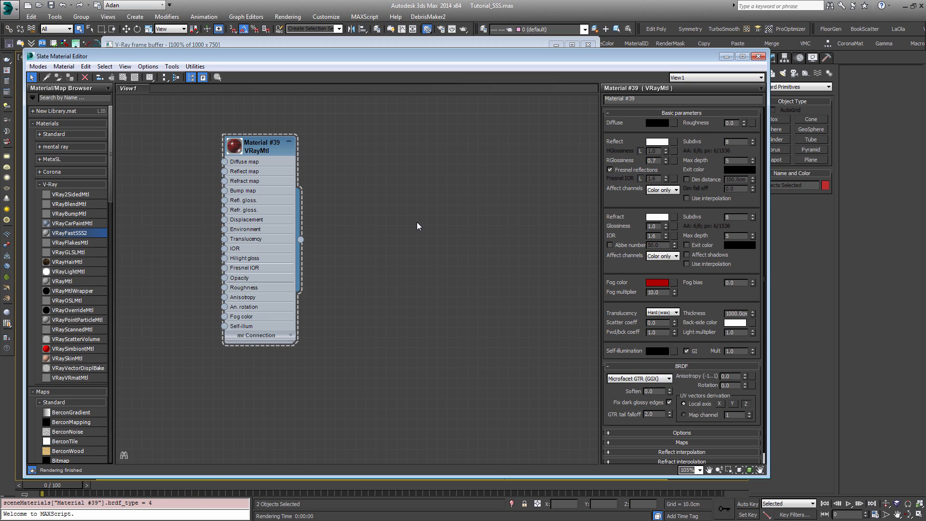
Step: Render the scene and examine the reflections on the bust's face and helmet up close
{"action": "key", "text": "shift+q"}
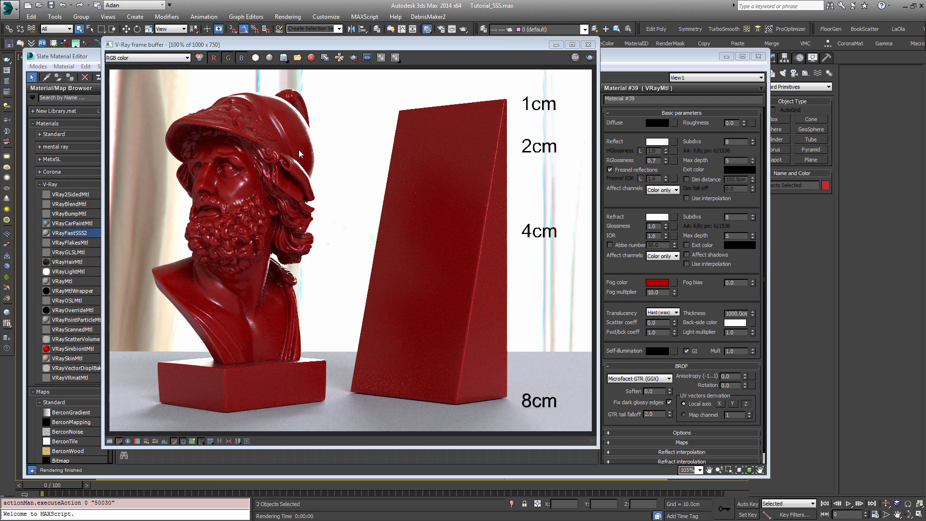
{"action": "scroll", "coordinate": [276, 188], "scroll_direction": "up", "scroll_amount": 2}
{"action": "middle_click_drag", "start_coordinate": [234, 189], "coordinate": [364, 236]}
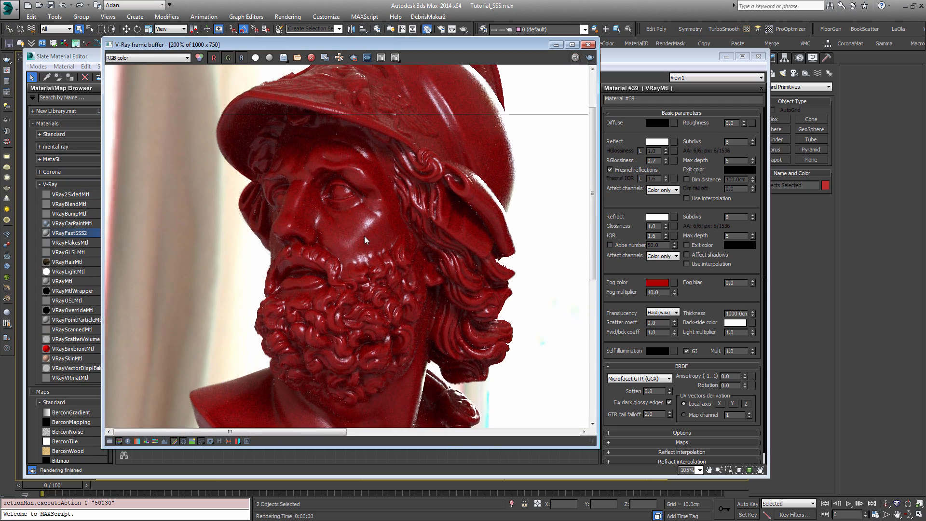
{"action": "scroll", "coordinate": [366, 237], "scroll_direction": "down", "scroll_amount": 1}
{"action": "scroll", "coordinate": [262, 178], "scroll_direction": "up", "scroll_amount": 1}
{"action": "middle_click_drag", "start_coordinate": [263, 179], "coordinate": [398, 239]}
{"action": "scroll", "coordinate": [398, 240], "scroll_direction": "down", "scroll_amount": 1}
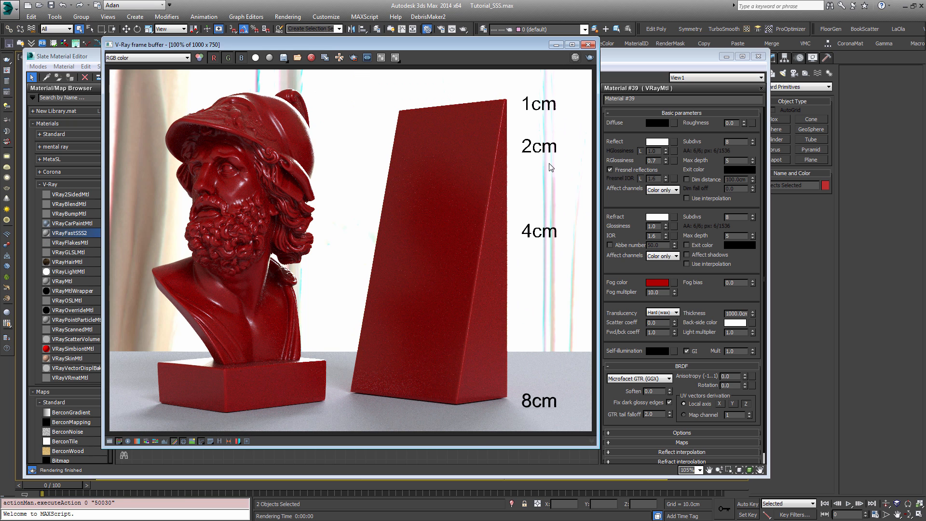
Step: Add a second VRayMtl beside the translucent material and open its parameters
{"action": "left_click", "coordinate": [722, 262]}
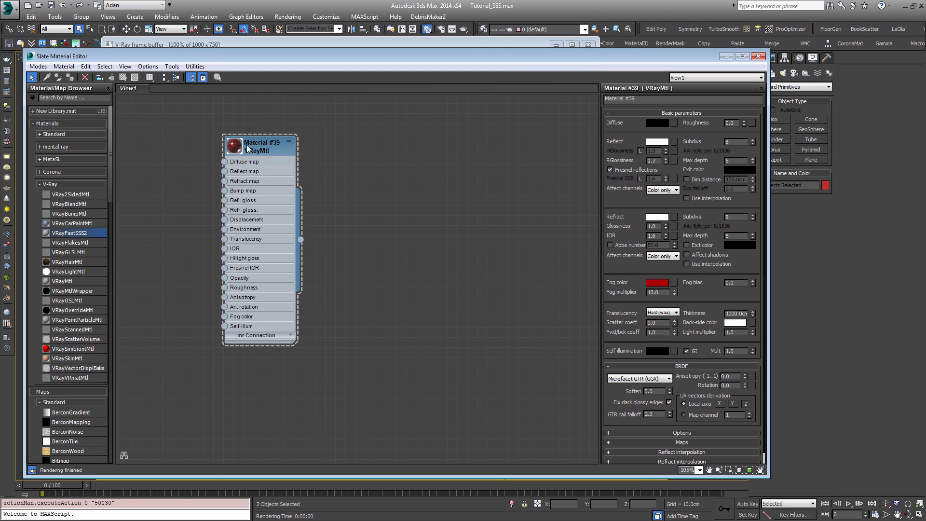
{"action": "left_click_drag", "start_coordinate": [64, 282], "coordinate": [467, 154]}
{"action": "double_click", "coordinate": [467, 174]}
Step: Copy the red fog colour of Material #39 into the new material's diffuse colour
{"action": "double_click", "coordinate": [260, 144]}
{"action": "right_click", "coordinate": [665, 287]}
{"action": "left_click", "coordinate": [679, 290]}
{"action": "double_click", "coordinate": [461, 152]}
{"action": "right_click", "coordinate": [657, 122]}
{"action": "left_click", "coordinate": [673, 142]}
Step: Set the new material's reflection colour to pure white
{"action": "left_click", "coordinate": [657, 141]}
{"action": "left_click_drag", "start_coordinate": [216, 158], "coordinate": [217, 205]}
{"action": "left_click", "coordinate": [298, 204]}
Step: Set the new material's reflection glossiness to 0.7 and its BRDF type to Microfacet GTR (GGX)
{"action": "left_click_drag", "start_coordinate": [657, 160], "coordinate": [574, 164]}
{"action": "type", "text": "0.7"}
{"action": "key", "text": "Return"}
{"action": "left_click", "coordinate": [638, 379]}
{"action": "left_click", "coordinate": [629, 406]}
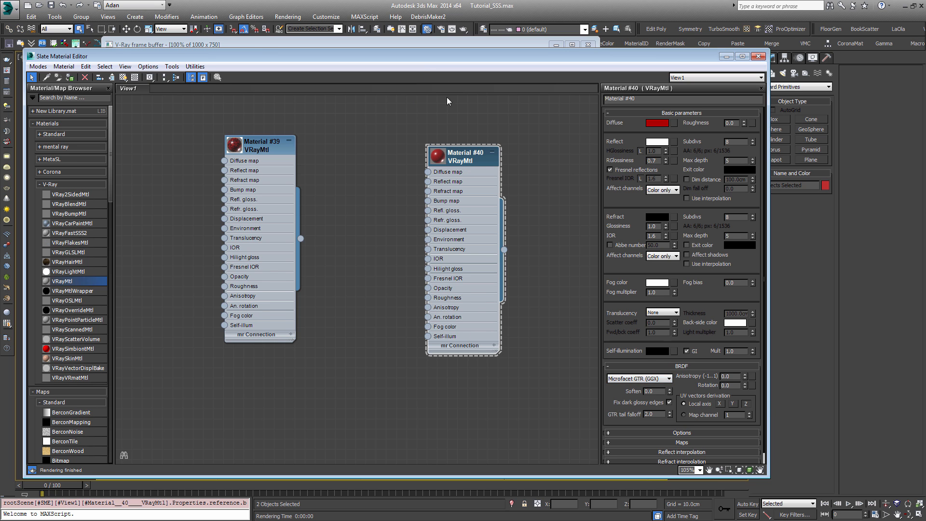
Step: Uncover the viewport and assign the new opaque red material to the selected bust and wedge
{"action": "left_click_drag", "start_coordinate": [425, 56], "coordinate": [452, 202]}
{"action": "left_click", "coordinate": [588, 45]}
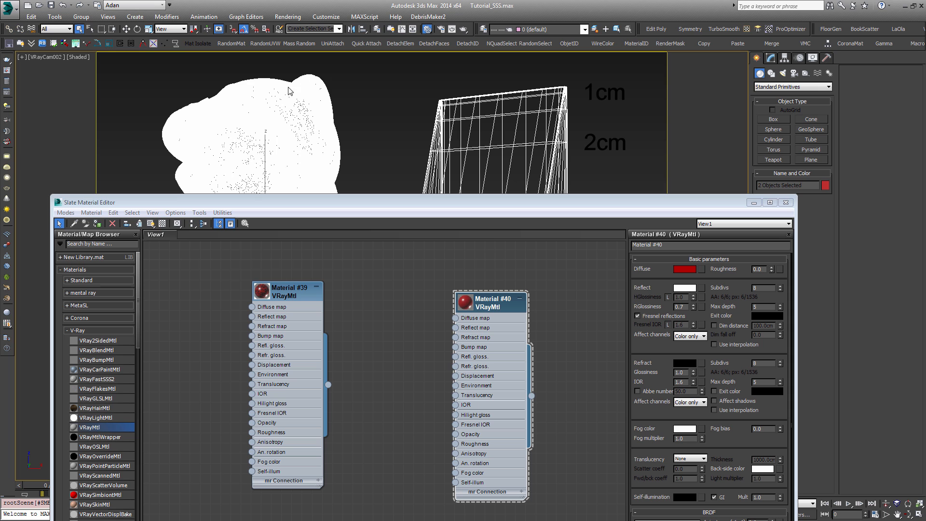
{"action": "left_click", "coordinate": [97, 223]}
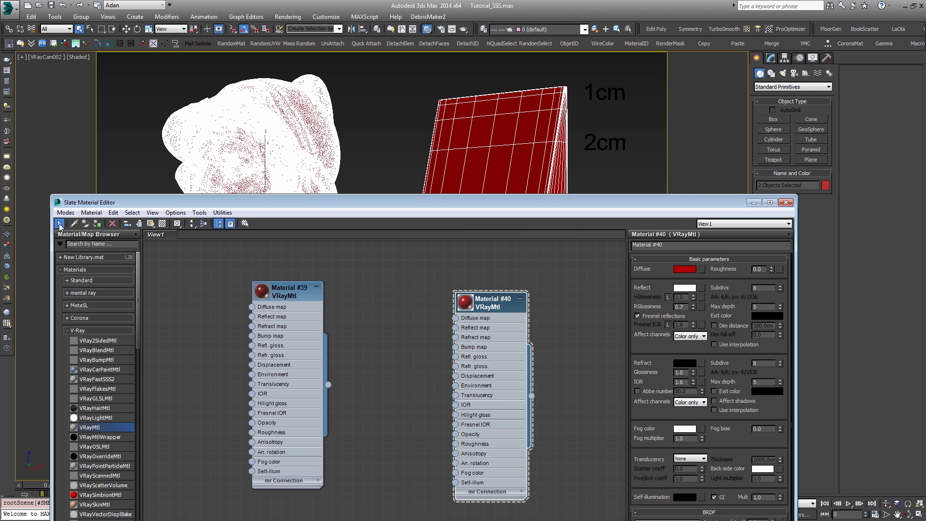
Step: Render only a region covering the back half of the bust's head and neck with the opaque material
{"action": "left_click", "coordinate": [7, 70]}
{"action": "left_click", "coordinate": [355, 57]}
{"action": "left_click_drag", "start_coordinate": [241, 87], "coordinate": [312, 283]}
{"action": "left_click", "coordinate": [590, 58]}
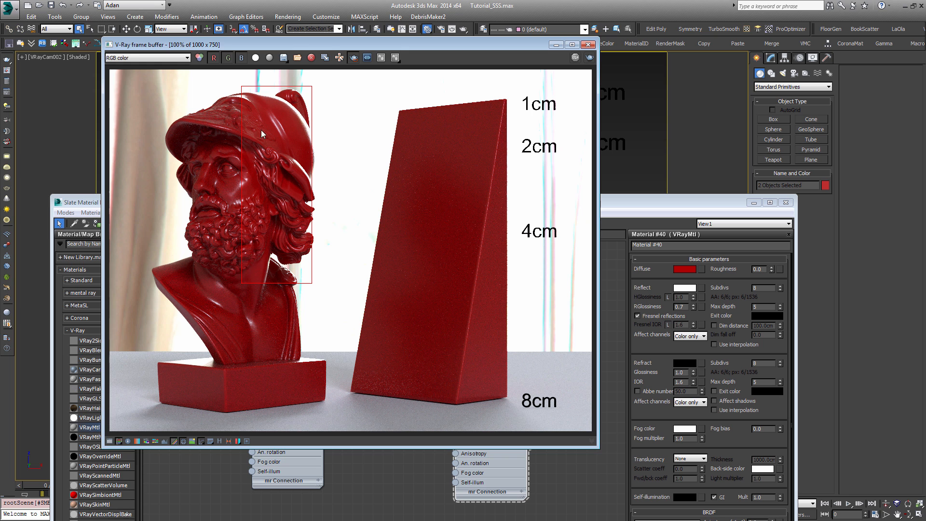
Step: Turn off region rendering and compare the two materials on the bust's head up close
{"action": "left_click", "coordinate": [358, 60]}
{"action": "scroll", "coordinate": [279, 177], "scroll_direction": "up", "scroll_amount": 1}
{"action": "middle_click_drag", "start_coordinate": [278, 176], "coordinate": [331, 220]}
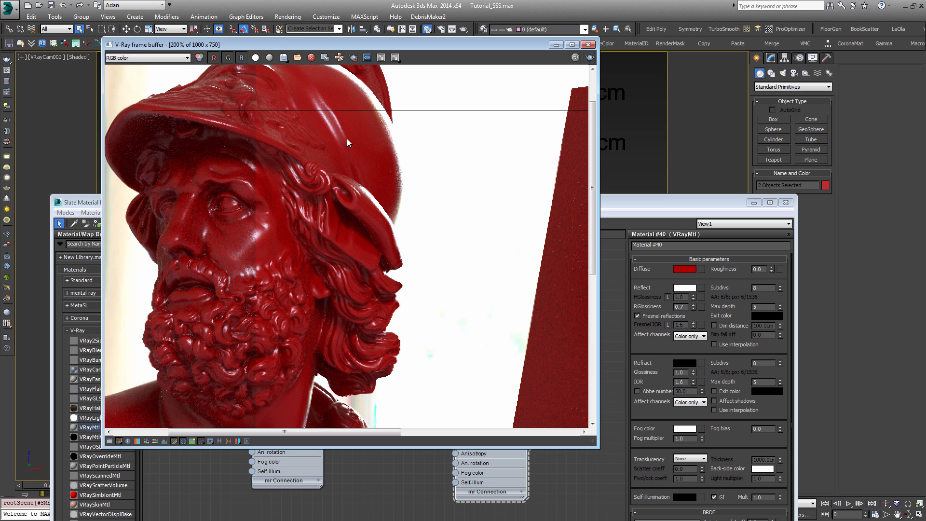
Step: Move the material editor aside and examine the bust's face and beard in the opaque render
{"action": "left_click_drag", "start_coordinate": [710, 205], "coordinate": [749, 146]}
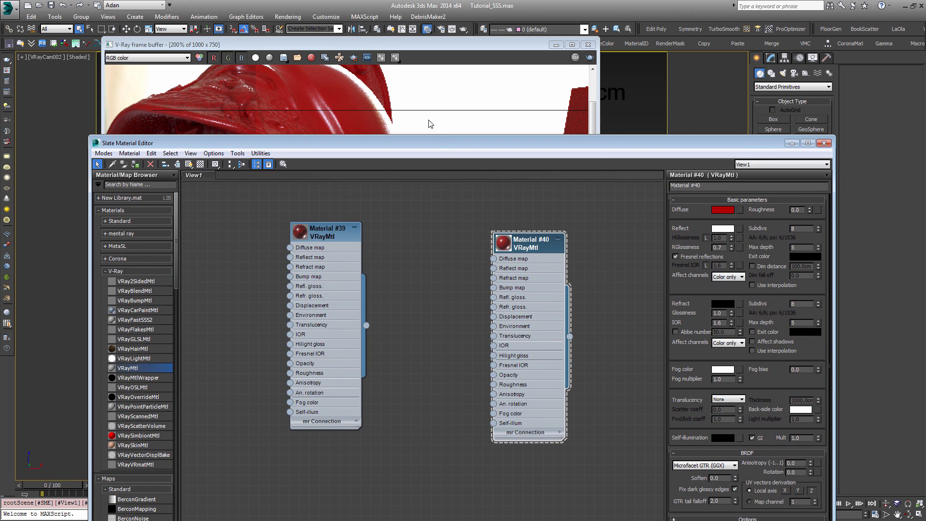
{"action": "left_click", "coordinate": [415, 113]}
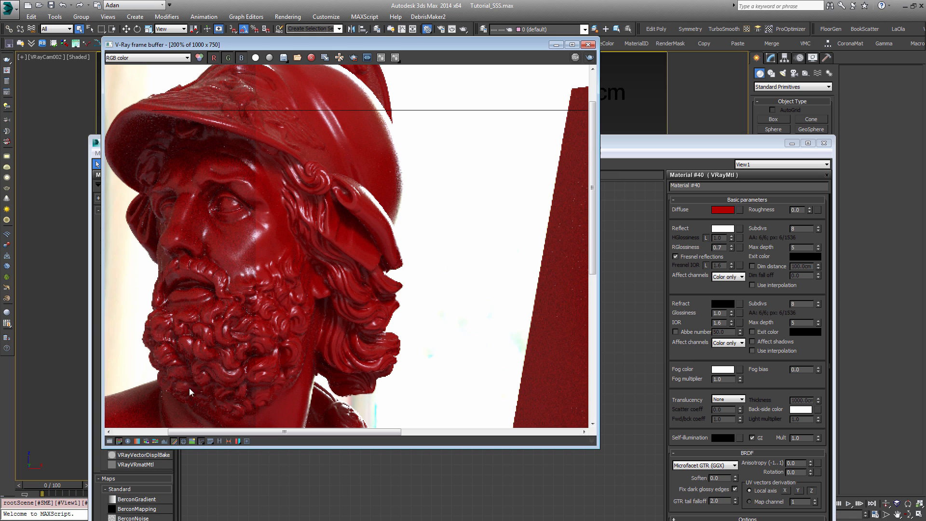
{"action": "middle_click_drag", "start_coordinate": [243, 271], "coordinate": [265, 239]}
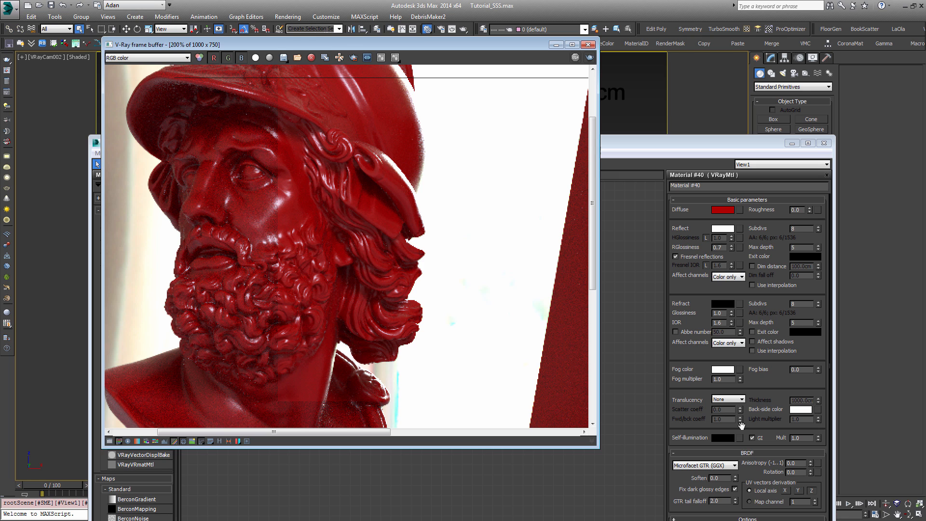
Step: Set the translucent material's fog multiplier to 5 and shift its node closer to the opaque one
{"action": "left_click", "coordinate": [636, 181]}
{"action": "left_click", "coordinate": [327, 235]}
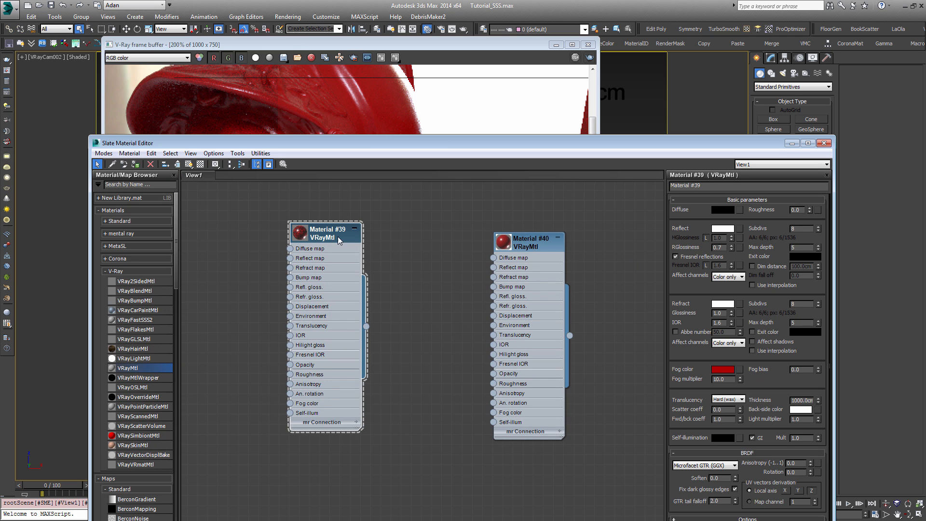
{"action": "left_click_drag", "start_coordinate": [338, 237], "coordinate": [388, 237]}
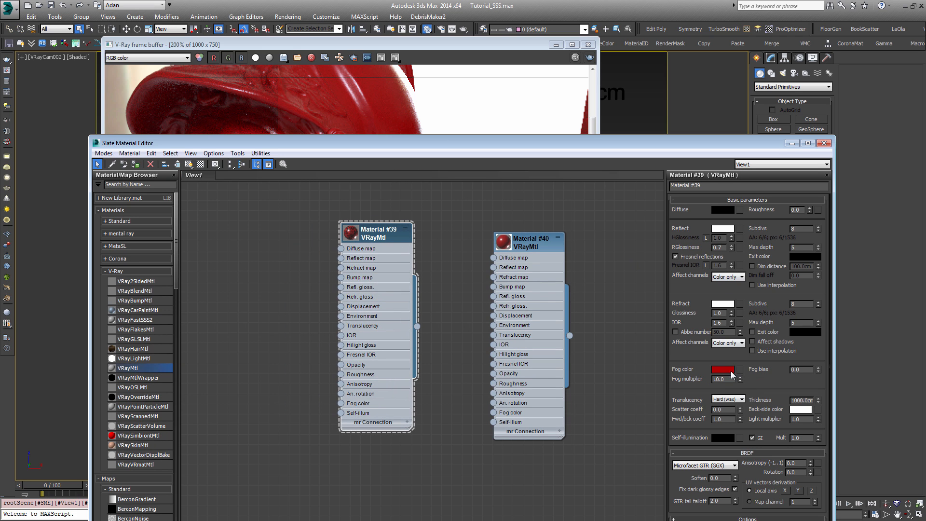
{"action": "double_click", "coordinate": [721, 379]}
{"action": "type", "text": "5"}
{"action": "key", "text": "Return"}
Step: Close the frame buffer and assign the translucent material to the selected bust and wedge
{"action": "left_click", "coordinate": [588, 45]}
{"action": "left_click_drag", "start_coordinate": [245, 69], "coordinate": [492, 120]}
{"action": "left_click", "coordinate": [368, 232]}
{"action": "left_click", "coordinate": [136, 165]}
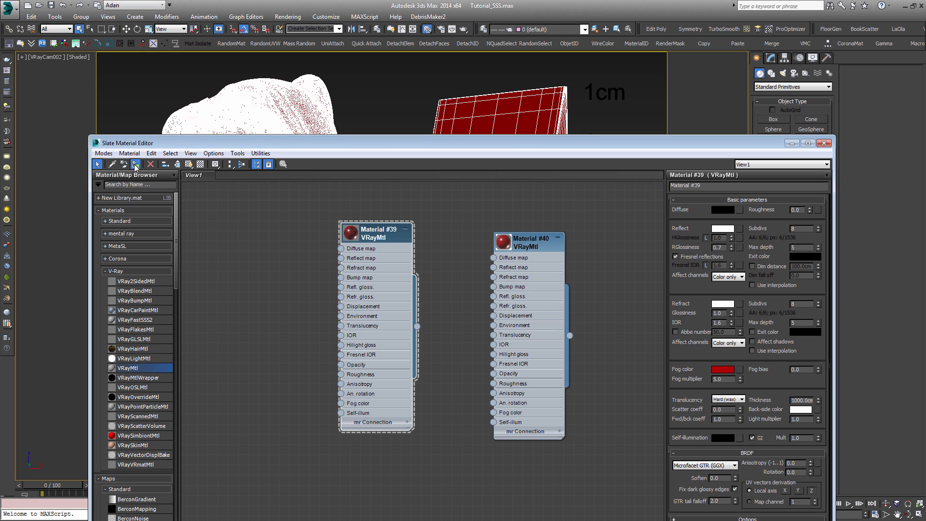
{"action": "left_click", "coordinate": [265, 253]}
{"action": "left_click_drag", "start_coordinate": [528, 262], "coordinate": [559, 252]}
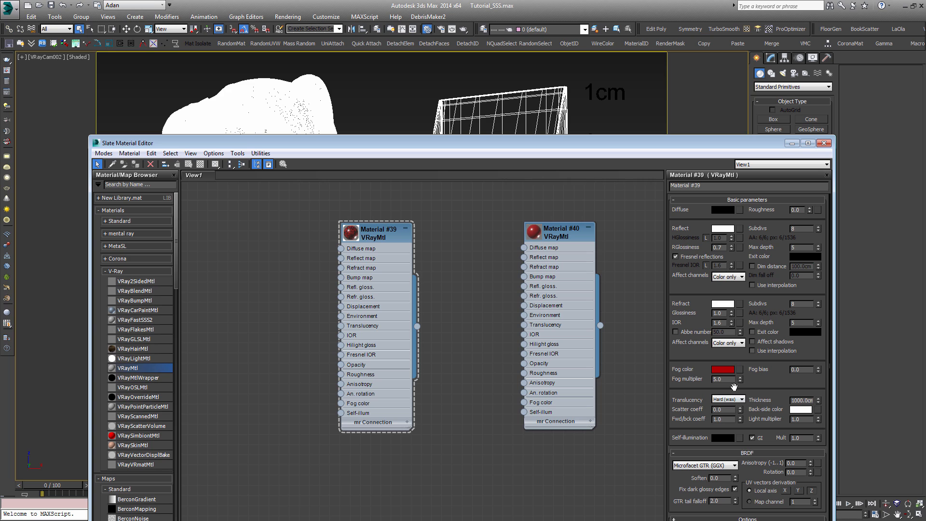
Step: Render the scene with the translucent material at the new fog multiplier
{"action": "double_click", "coordinate": [718, 379]}
{"action": "left_click", "coordinate": [429, 257]}
{"action": "key", "text": "shift+q"}
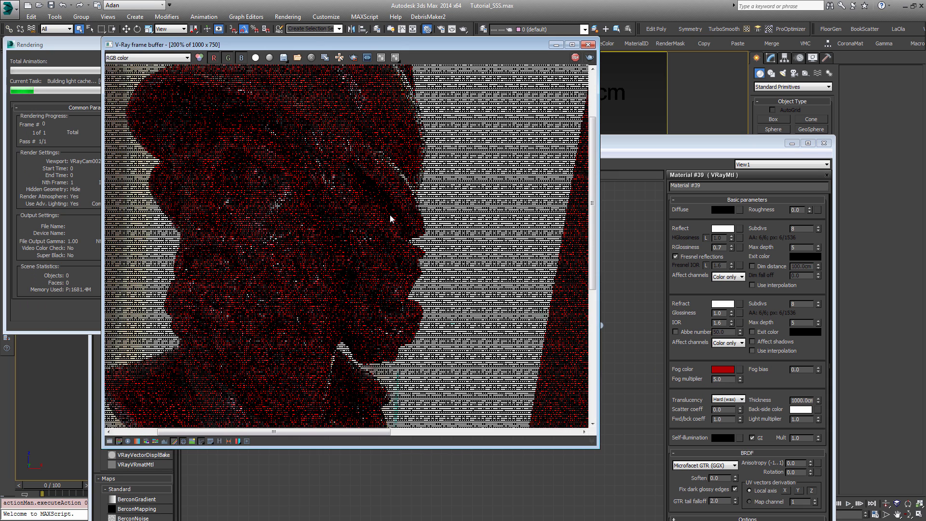
Step: Examine the translucent render up close at the bust's beard, chest, base and helmet
{"action": "scroll", "coordinate": [224, 218], "scroll_direction": "up", "scroll_amount": 1}
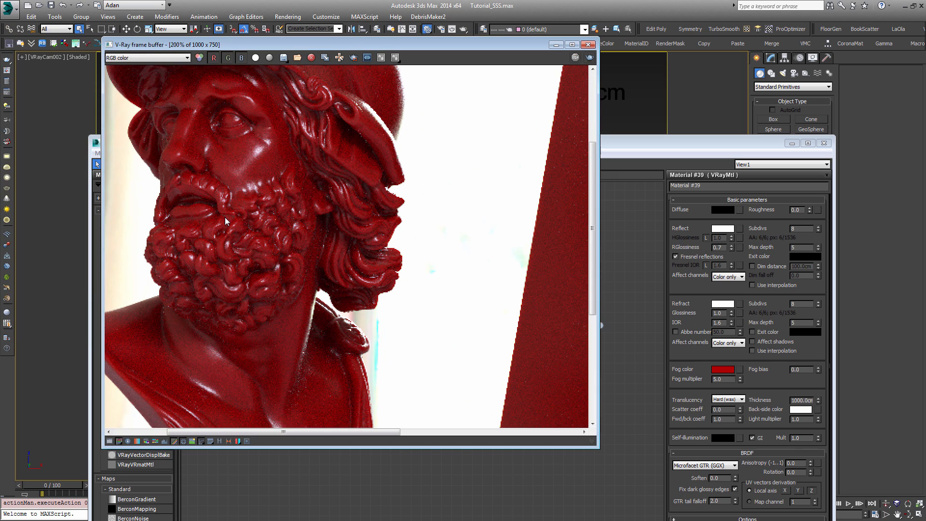
{"action": "middle_click_drag", "start_coordinate": [353, 255], "coordinate": [366, 130]}
{"action": "middle_click_drag", "start_coordinate": [233, 291], "coordinate": [281, 236]}
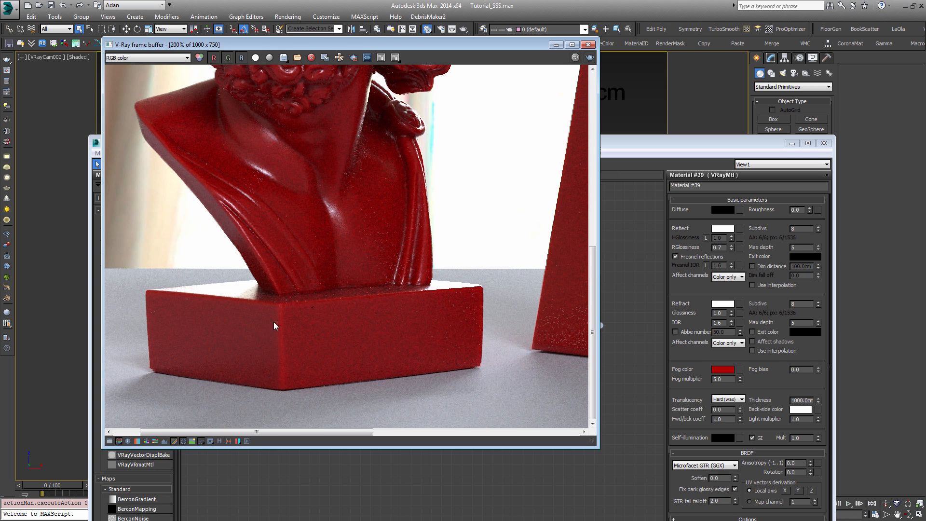
{"action": "middle_click_drag", "start_coordinate": [284, 83], "coordinate": [300, 290]}
{"action": "scroll", "coordinate": [291, 190], "scroll_direction": "up", "scroll_amount": 1}
{"action": "middle_click_drag", "start_coordinate": [291, 189], "coordinate": [298, 307]}
{"action": "scroll", "coordinate": [298, 307], "scroll_direction": "down", "scroll_amount": 1}
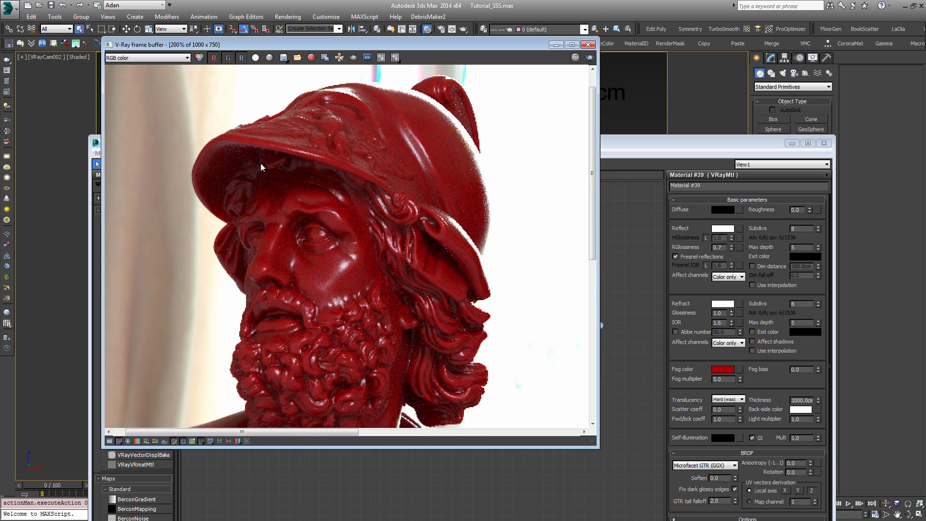
{"action": "middle_click_drag", "start_coordinate": [352, 184], "coordinate": [322, 189]}
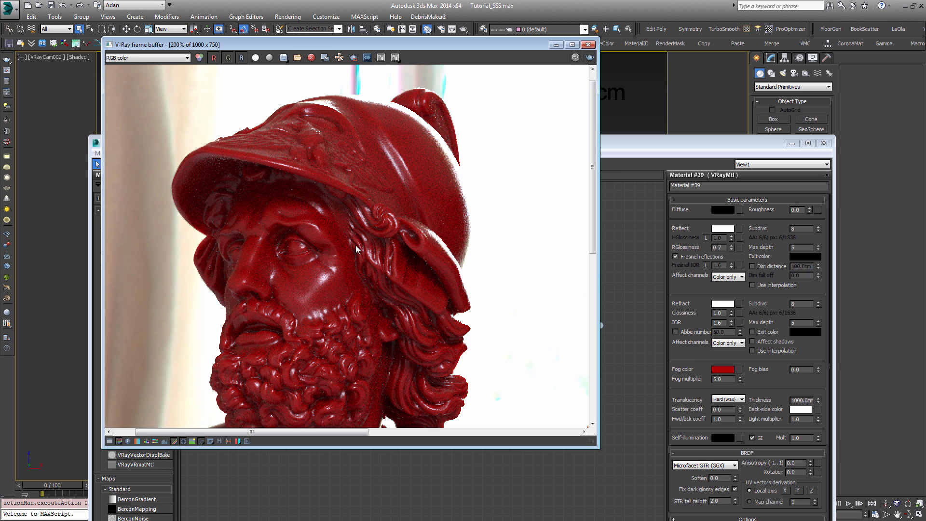
{"action": "scroll", "coordinate": [349, 243], "scroll_direction": "down", "scroll_amount": 1}
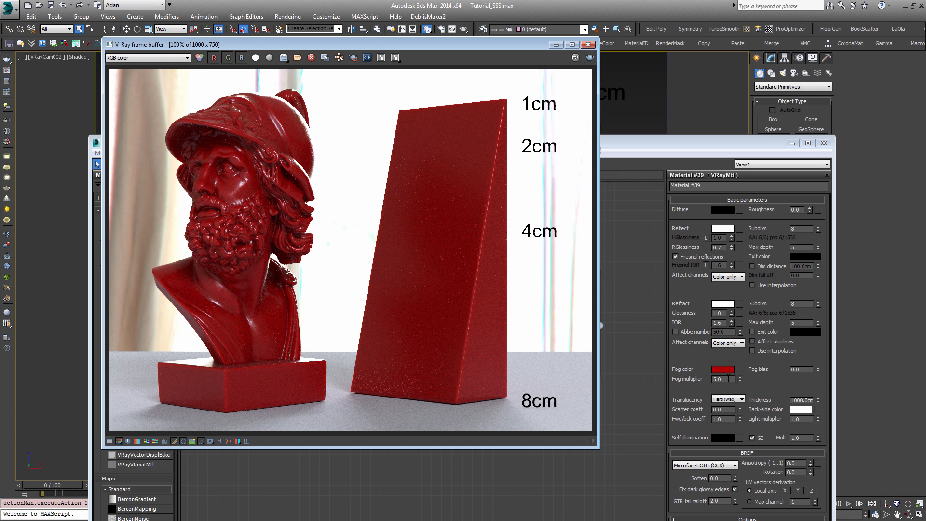
Step: Inspect the edges of the bust's base and torso, and the wedge's thin upper end, in the render
{"action": "scroll", "coordinate": [230, 370], "scroll_direction": "up", "scroll_amount": 1}
{"action": "middle_click_drag", "start_coordinate": [235, 322], "coordinate": [304, 259]}
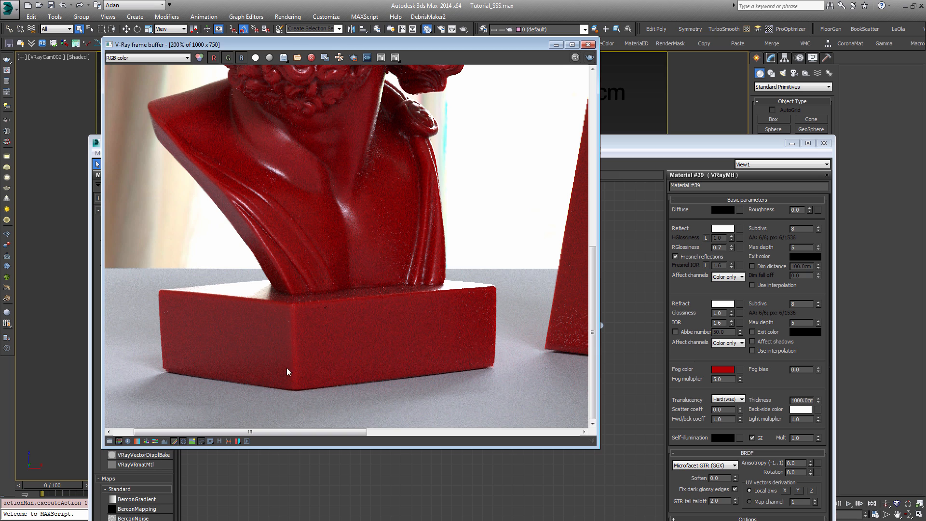
{"action": "middle_click_drag", "start_coordinate": [327, 280], "coordinate": [347, 353]}
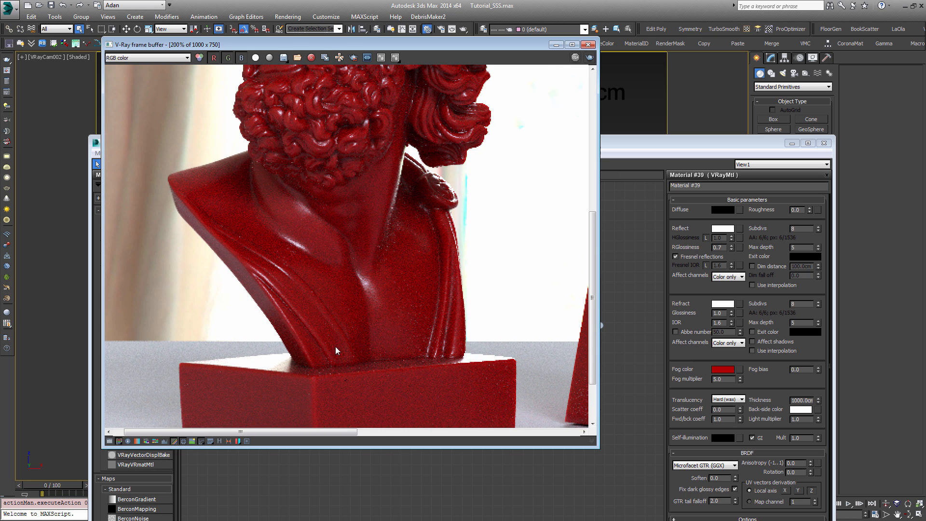
{"action": "middle_click_drag", "start_coordinate": [366, 384], "coordinate": [322, 325]}
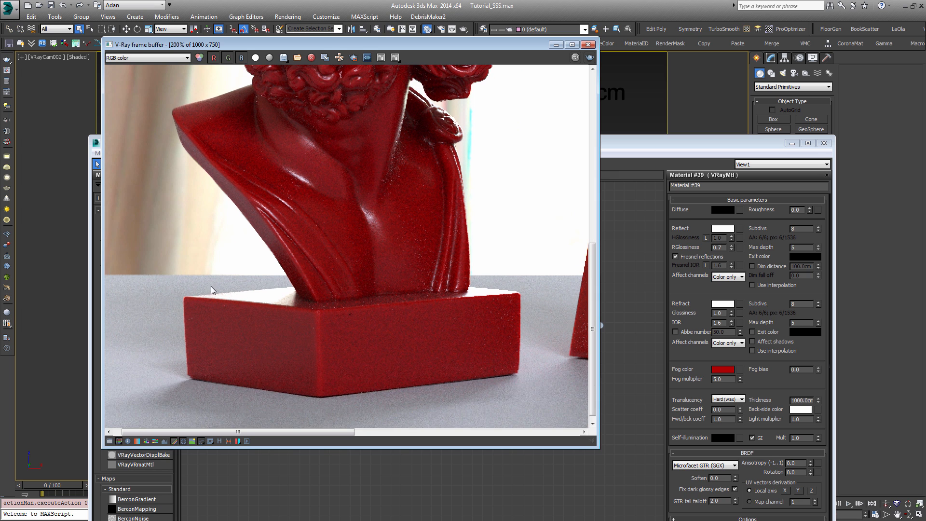
{"action": "middle_click_drag", "start_coordinate": [478, 277], "coordinate": [472, 341]}
{"action": "middle_click_drag", "start_coordinate": [414, 260], "coordinate": [421, 329]}
{"action": "scroll", "coordinate": [417, 316], "scroll_direction": "down", "scroll_amount": 1}
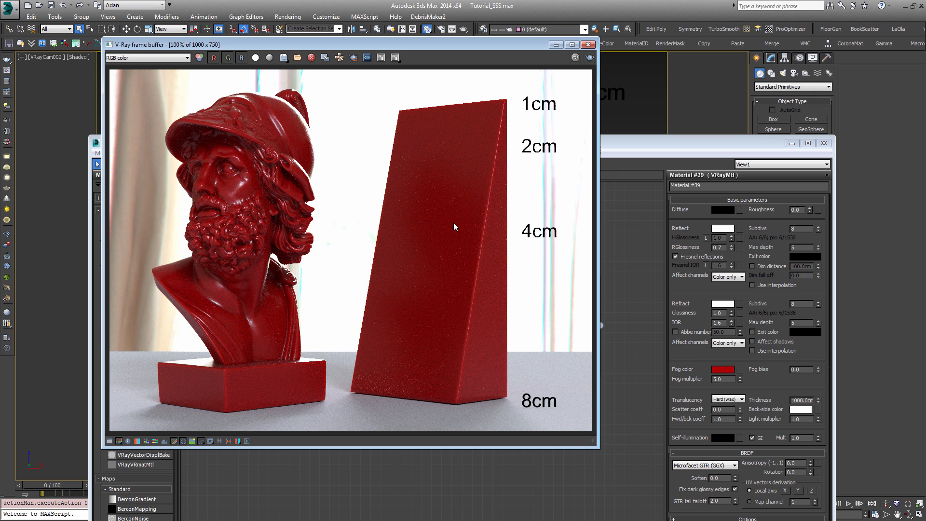
{"action": "scroll", "coordinate": [454, 224], "scroll_direction": "up", "scroll_amount": 1}
{"action": "middle_click_drag", "start_coordinate": [455, 222], "coordinate": [403, 303]}
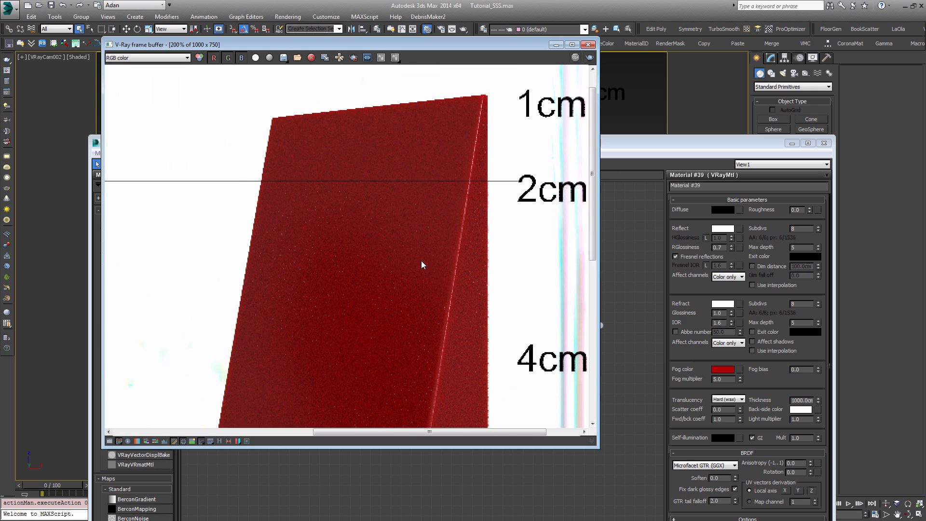
{"action": "scroll", "coordinate": [421, 260], "scroll_direction": "down", "scroll_amount": 1}
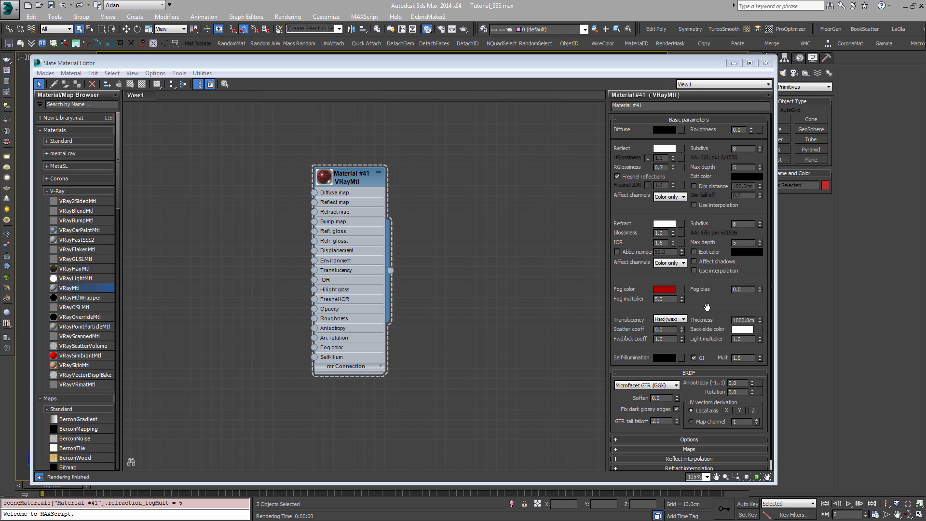
Step: Lower the material's fog multiplier to 1 and render the scene
{"action": "left_click", "coordinate": [714, 168]}
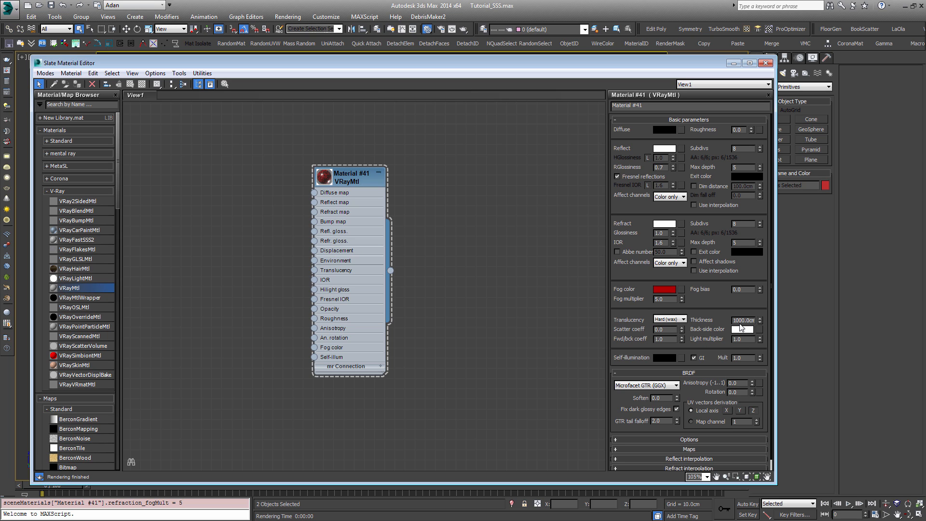
{"action": "double_click", "coordinate": [662, 299]}
{"action": "type", "text": "1"}
{"action": "key", "text": "Return"}
{"action": "key", "text": "shift+q"}
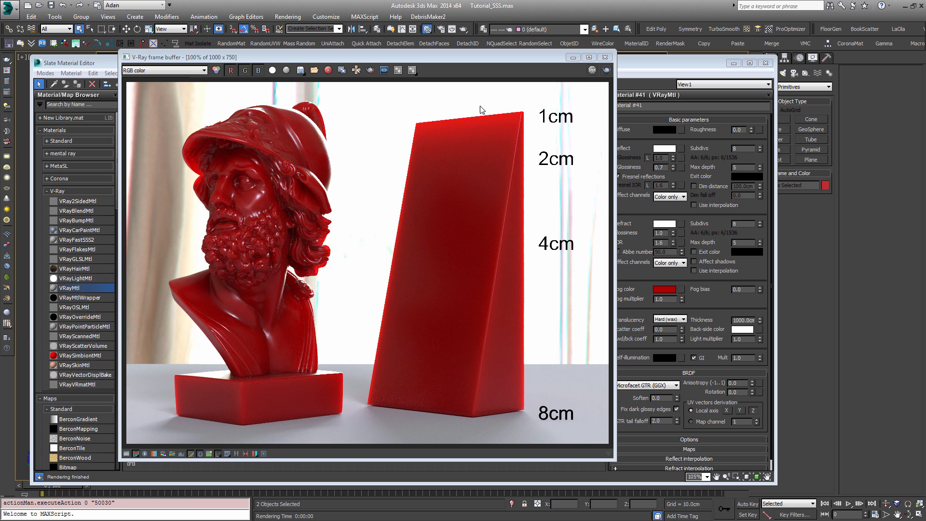
Step: Examine light scattering in the new render, comparing close-ups of the bust's head with the full view
{"action": "left_click", "coordinate": [285, 173]}
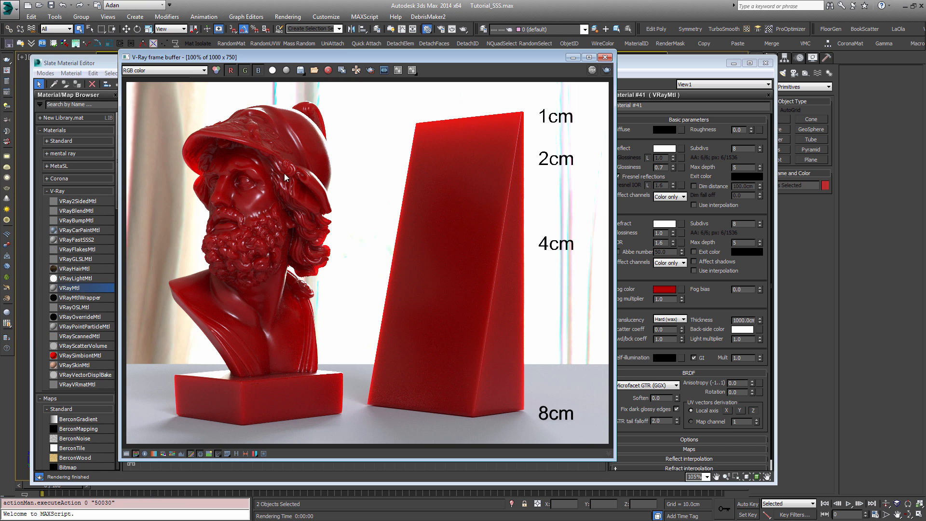
{"action": "scroll", "coordinate": [251, 198], "scroll_direction": "up", "scroll_amount": 1}
{"action": "scroll", "coordinate": [461, 211], "scroll_direction": "down", "scroll_amount": 1}
{"action": "scroll", "coordinate": [284, 227], "scroll_direction": "up", "scroll_amount": 1}
{"action": "scroll", "coordinate": [443, 202], "scroll_direction": "down", "scroll_amount": 2}
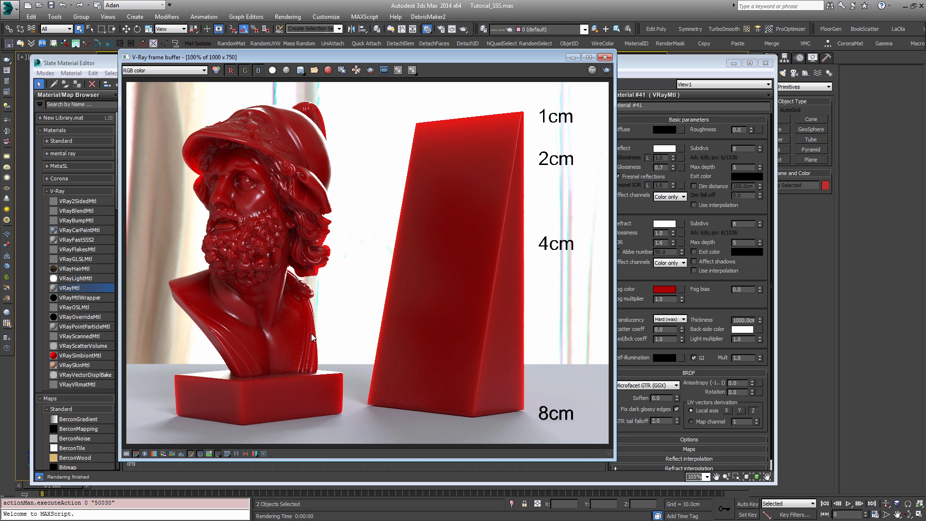
{"action": "scroll", "coordinate": [255, 169], "scroll_direction": "up", "scroll_amount": 1}
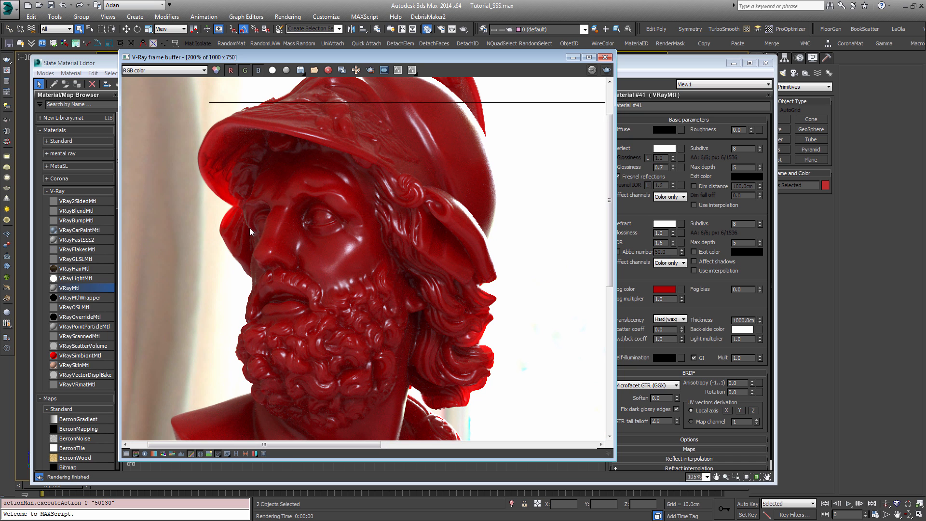
{"action": "middle_click_drag", "start_coordinate": [387, 137], "coordinate": [326, 126]}
{"action": "scroll", "coordinate": [367, 168], "scroll_direction": "down", "scroll_amount": 1}
{"action": "scroll", "coordinate": [418, 214], "scroll_direction": "up", "scroll_amount": 1}
{"action": "scroll", "coordinate": [454, 218], "scroll_direction": "down", "scroll_amount": 1}
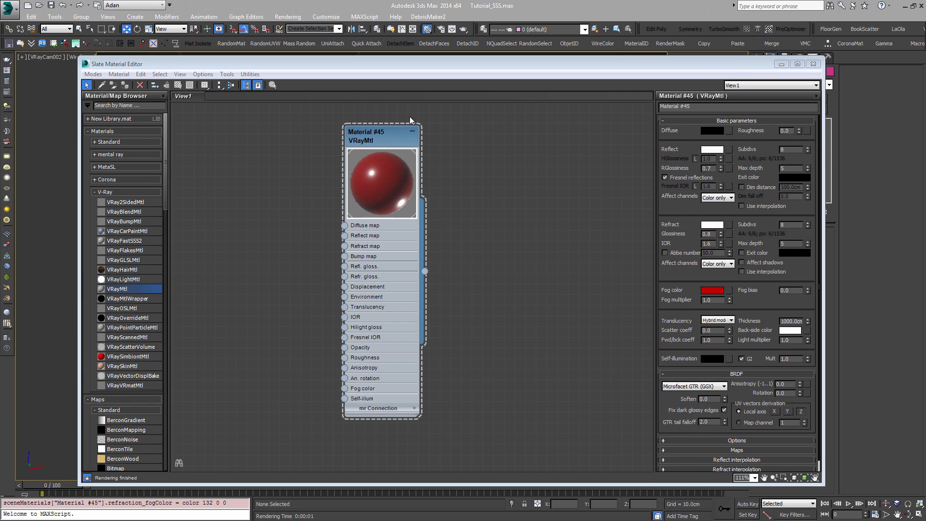
{"action": "left_click_drag", "start_coordinate": [386, 145], "coordinate": [363, 167]}
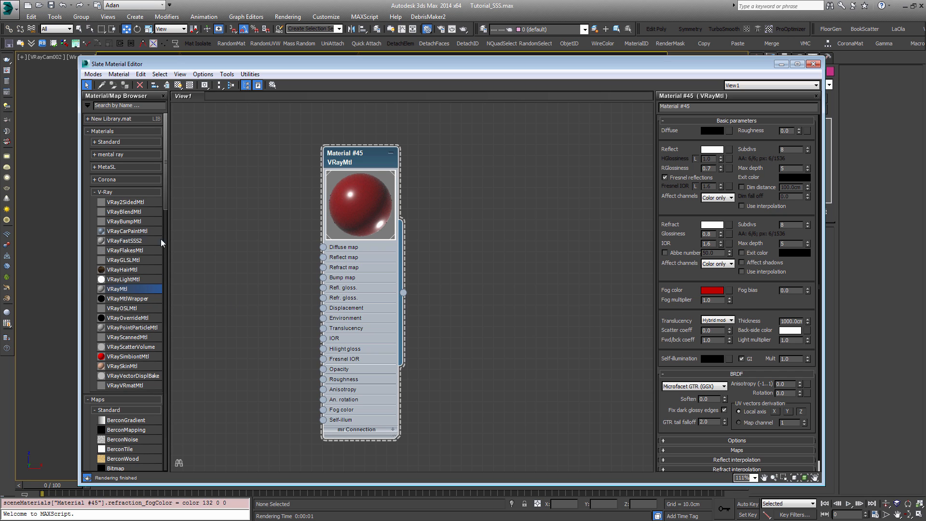
Step: Add a VRayFastSSS2 material beside the VRayMtl, delete it, and reposition the VRayMtl node
{"action": "left_click_drag", "start_coordinate": [123, 241], "coordinate": [518, 175]}
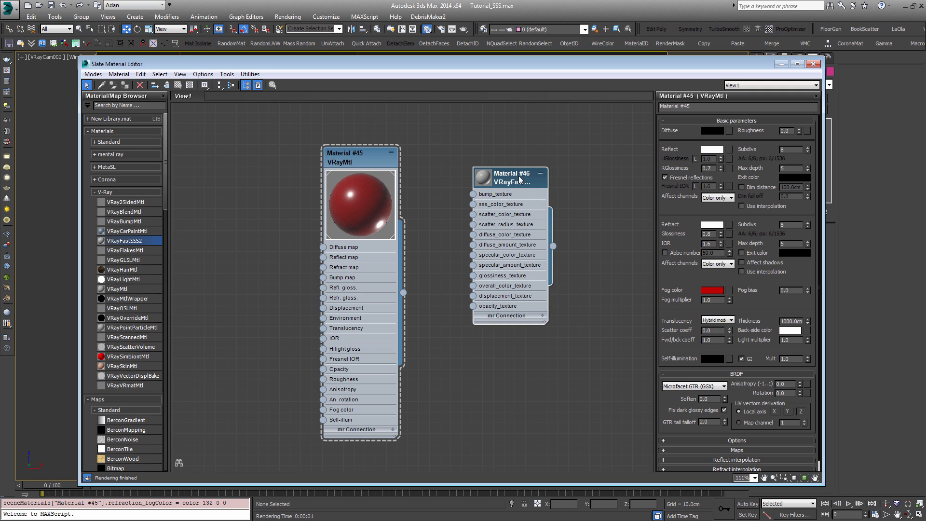
{"action": "key", "text": "Delete"}
{"action": "left_click_drag", "start_coordinate": [372, 158], "coordinate": [398, 158]}
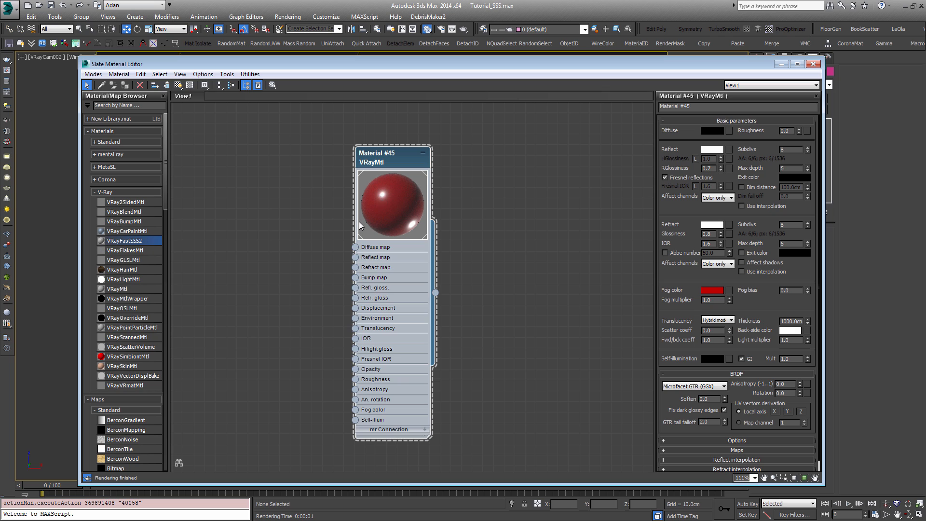
Step: Try red fog colors with values 22 and 183, and a fog multiplier of 10
{"action": "left_click", "coordinate": [709, 292]}
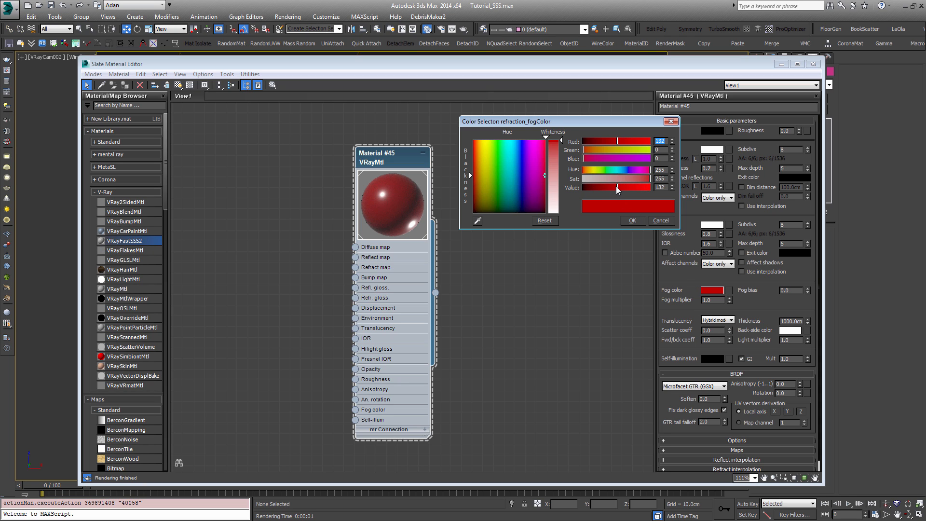
{"action": "mouse_move", "coordinate": [605, 188]}
{"action": "left_mouse_down"}
{"action": "mouse_move", "coordinate": [585, 189]}
{"action": "mouse_move", "coordinate": [638, 188]}
{"action": "mouse_move", "coordinate": [589, 188]}
{"action": "left_mouse_up"}
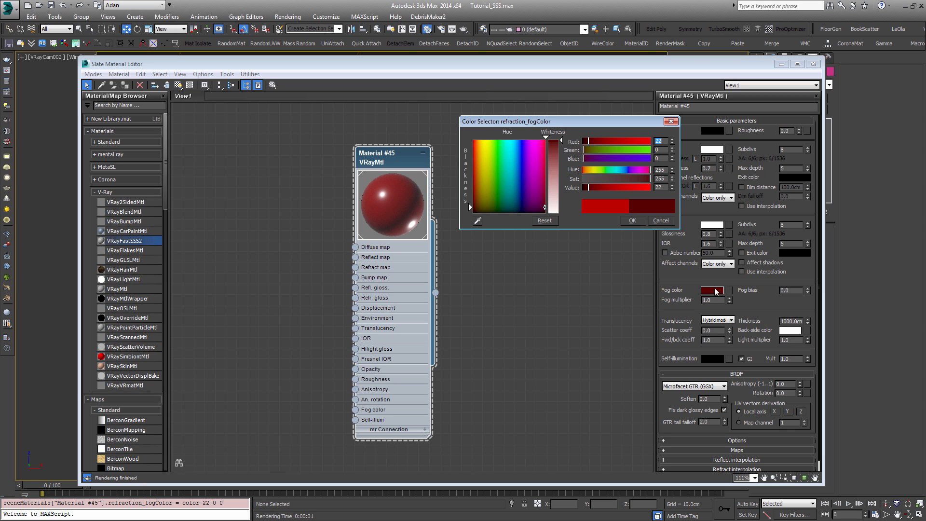
{"action": "left_click", "coordinate": [588, 188]}
{"action": "left_click", "coordinate": [586, 186]}
{"action": "left_click", "coordinate": [587, 186]}
{"action": "left_click", "coordinate": [631, 187]}
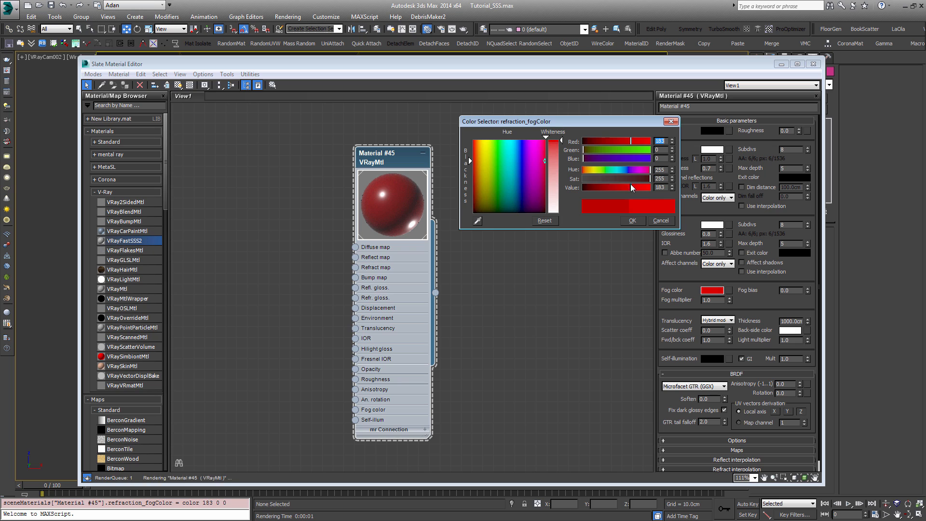
{"action": "left_click", "coordinate": [633, 220]}
{"action": "type", "text": "10"}
{"action": "key", "text": "Return"}
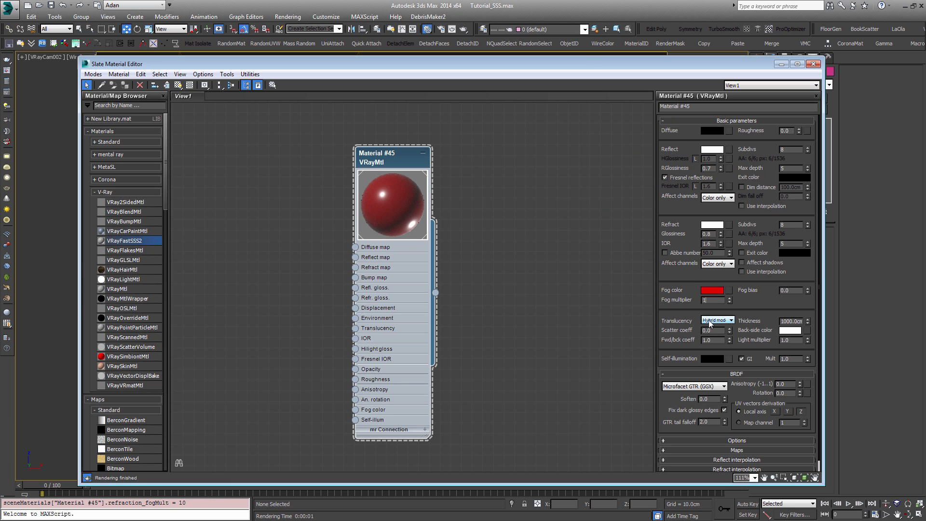
Step: Darken the fog color to a red value of 16 and render the scene
{"action": "left_click", "coordinate": [712, 290]}
{"action": "left_click_drag", "start_coordinate": [631, 188], "coordinate": [585, 187]}
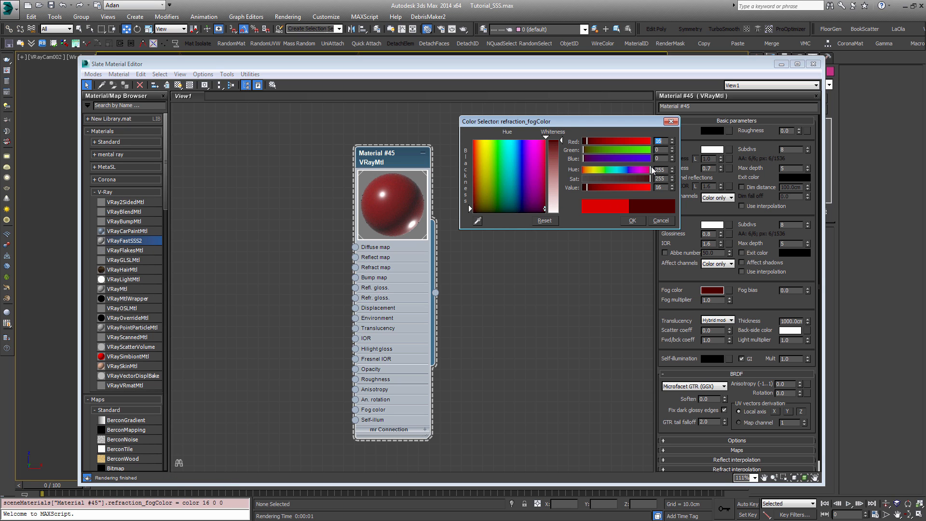
{"action": "left_click", "coordinate": [631, 221]}
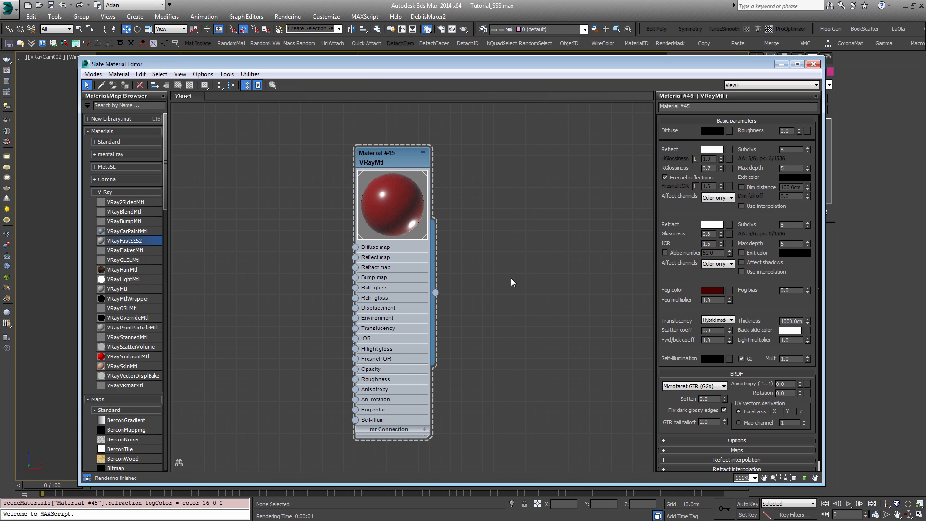
{"action": "key", "text": "shift+q"}
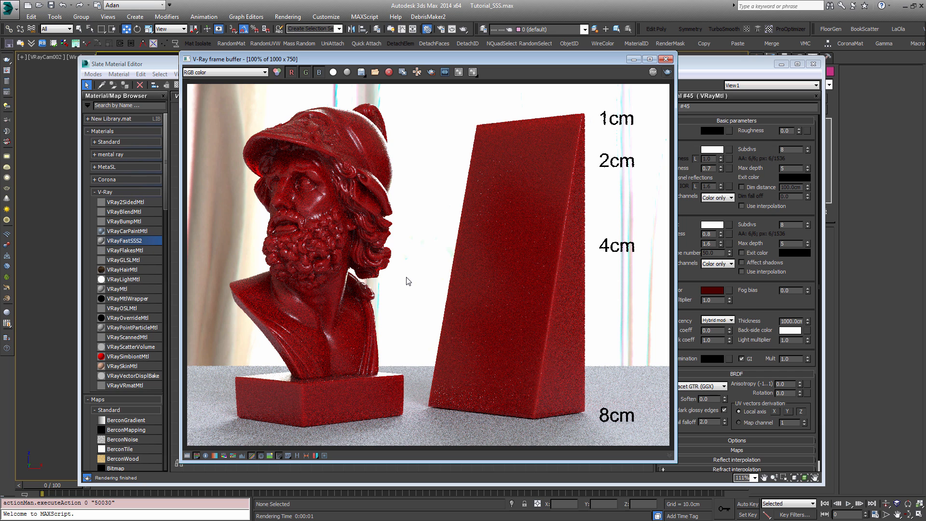
Step: Brighten the fog color to a red value of 154 and set the fog multiplier to 10
{"action": "left_click", "coordinate": [712, 290]}
{"action": "left_click_drag", "start_coordinate": [620, 189], "coordinate": [624, 188]}
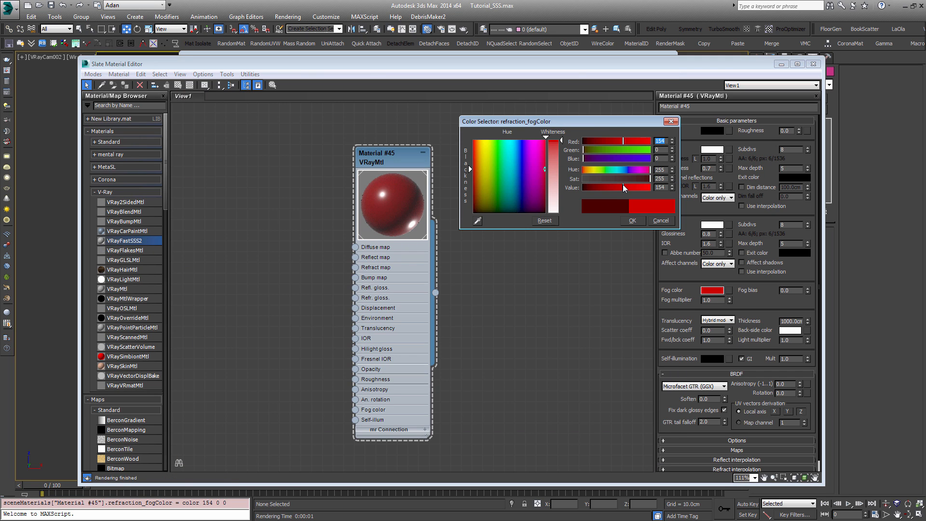
{"action": "left_click", "coordinate": [633, 221]}
{"action": "type", "text": "0"}
{"action": "key", "text": "Return"}
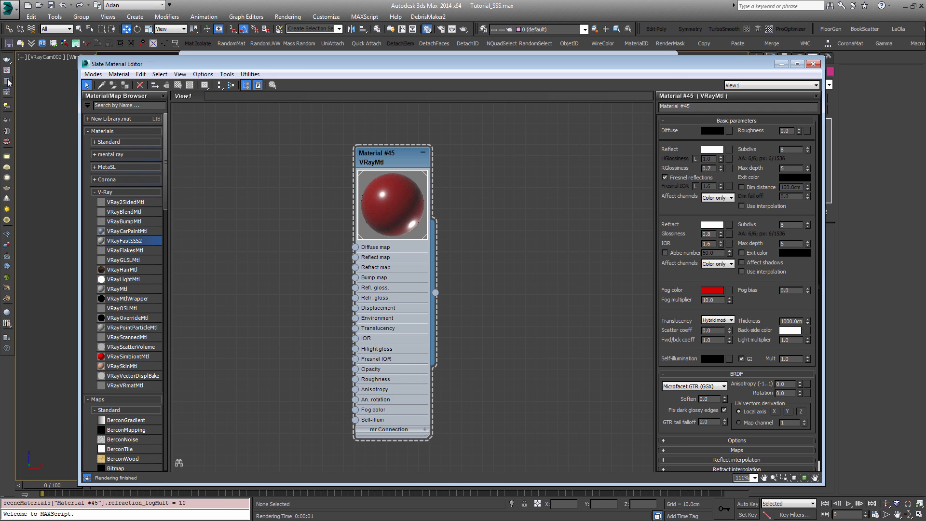
Step: Render only a region over the side of the bust's helmet and hair, and inspect it up close
{"action": "left_click", "coordinate": [7, 71]}
{"action": "left_click", "coordinate": [432, 73]}
{"action": "left_click_drag", "start_coordinate": [318, 130], "coordinate": [362, 226]}
{"action": "left_click", "coordinate": [667, 71]}
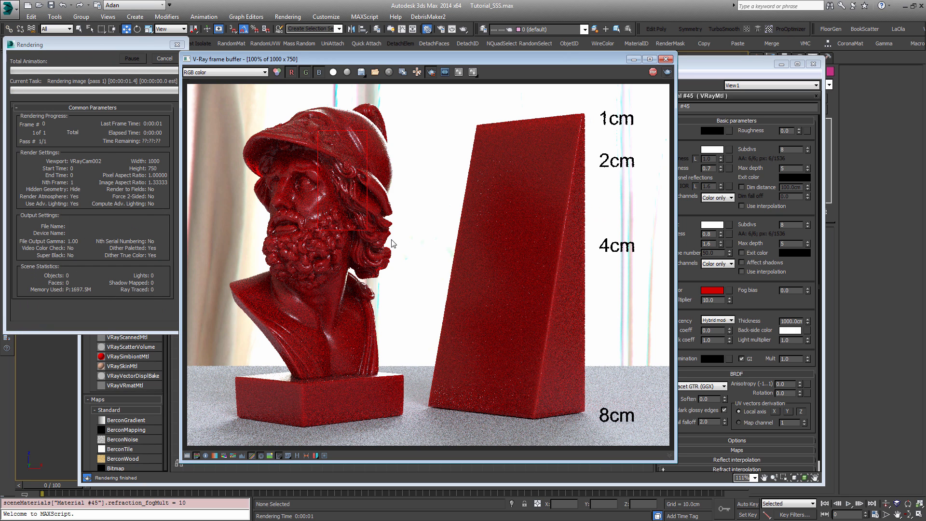
{"action": "scroll", "coordinate": [332, 167], "scroll_direction": "up", "scroll_amount": 1}
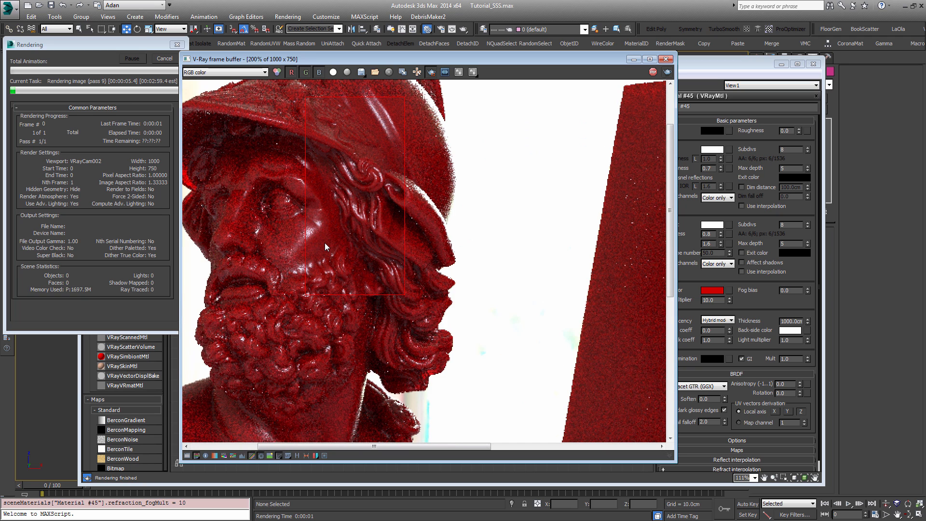
{"action": "scroll", "coordinate": [325, 243], "scroll_direction": "down", "scroll_amount": 1}
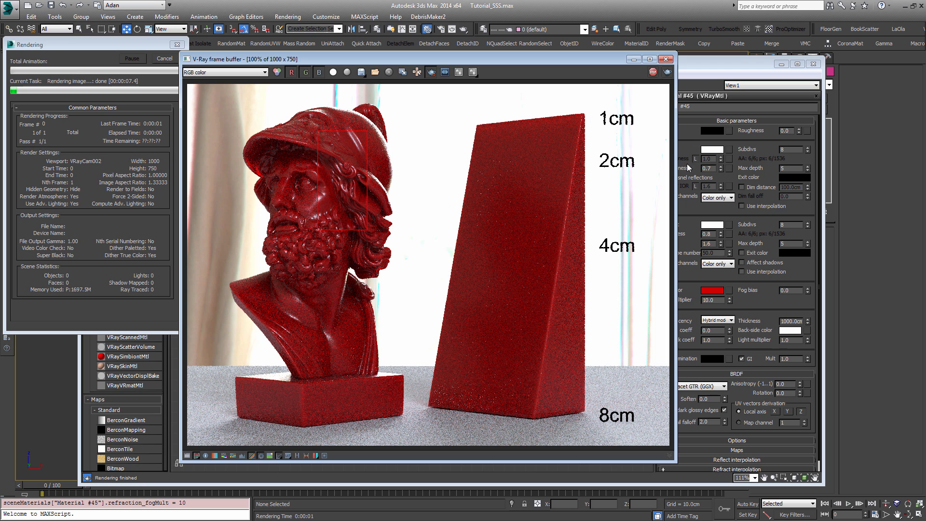
Step: Check the fog color without changing it and set the fog multiplier to 1
{"action": "left_click", "coordinate": [712, 290]}
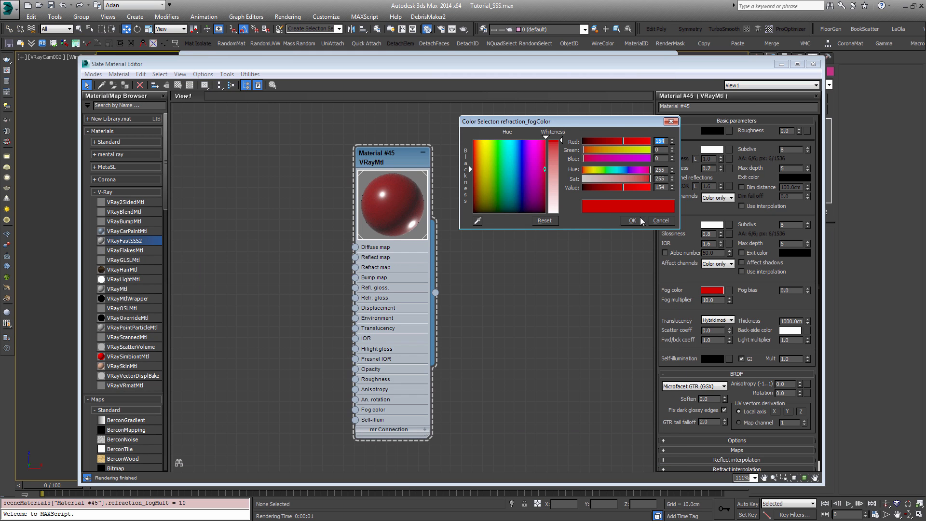
{"action": "left_click", "coordinate": [633, 220]}
{"action": "left_click_drag", "start_coordinate": [715, 299], "coordinate": [699, 299]}
{"action": "type", "text": "1"}
{"action": "key", "text": "Return"}
{"action": "left_click", "coordinate": [493, 281]}
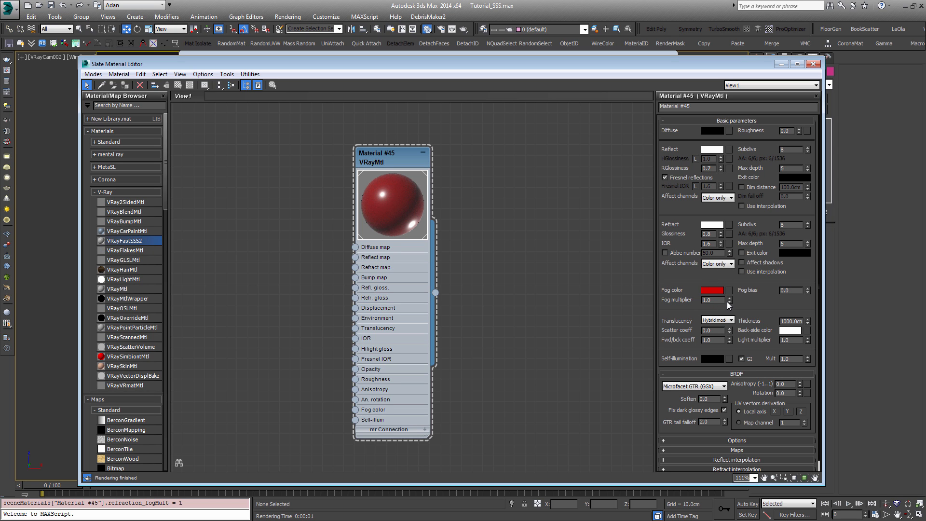
Step: Change the translucency back-side color to a dark red of 29, 5, 5
{"action": "left_click", "coordinate": [788, 330]}
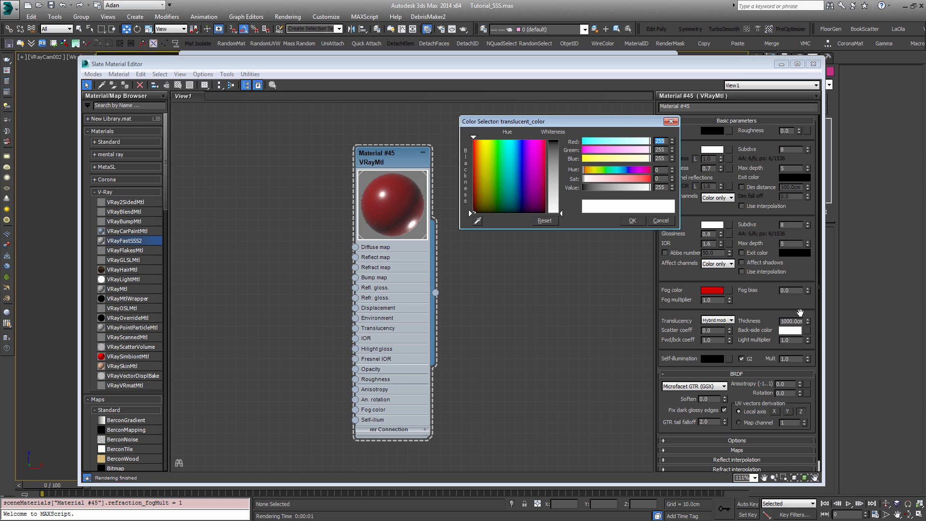
{"action": "left_click_drag", "start_coordinate": [125, 241], "coordinate": [282, 210]}
{"action": "key", "text": "Delete"}
{"action": "left_click_drag", "start_coordinate": [471, 213], "coordinate": [471, 197]}
{"action": "left_click_drag", "start_coordinate": [561, 214], "coordinate": [561, 144]}
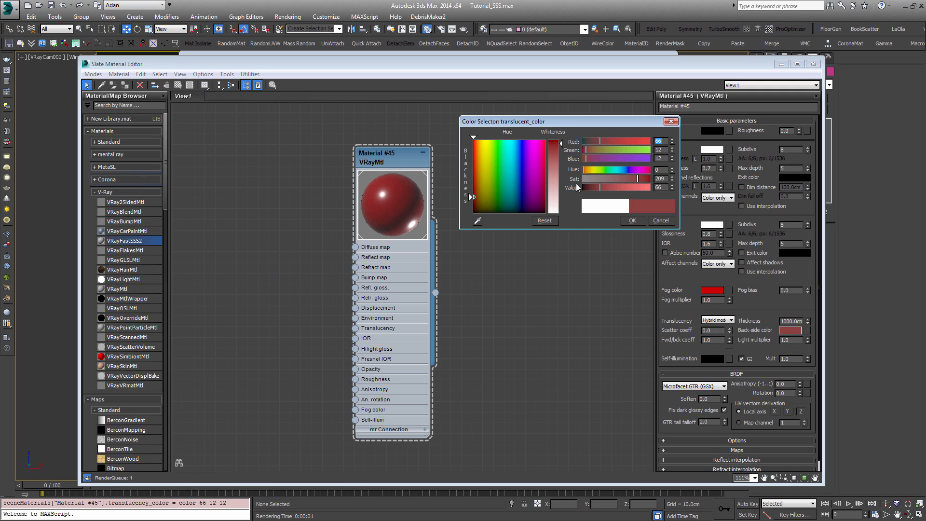
{"action": "left_click", "coordinate": [590, 188]}
{"action": "left_click", "coordinate": [633, 220]}
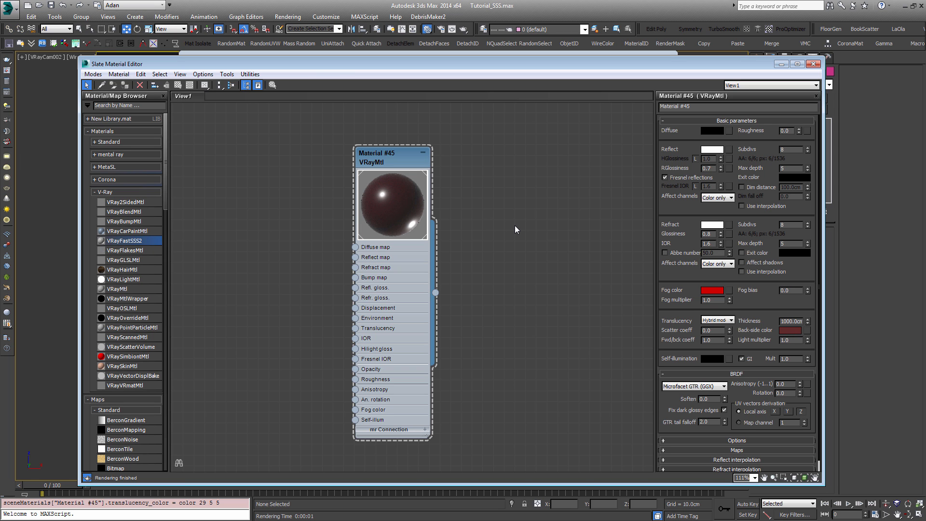
Step: Render the region on the bust's head again and compare its close-up with the full view
{"action": "key", "text": "shift+q"}
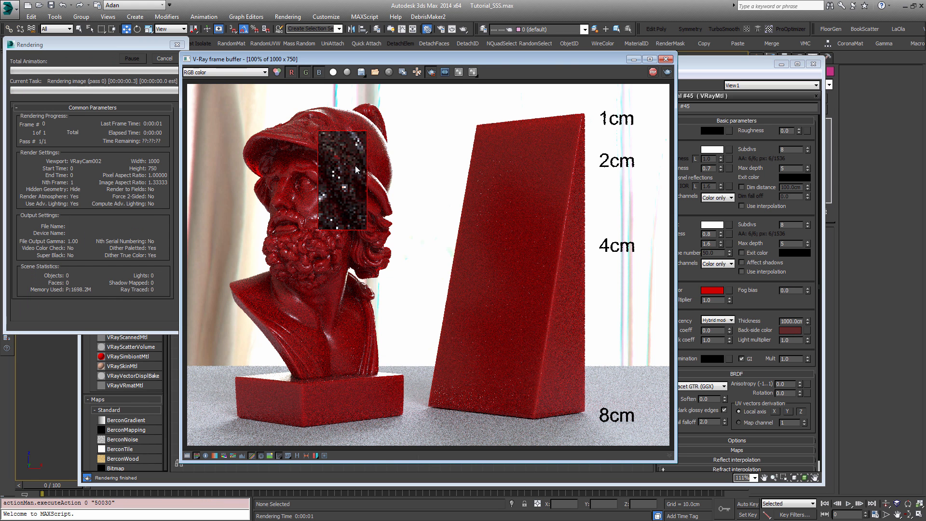
{"action": "scroll", "coordinate": [343, 174], "scroll_direction": "up", "scroll_amount": 1}
{"action": "middle_click_drag", "start_coordinate": [340, 171], "coordinate": [359, 188]}
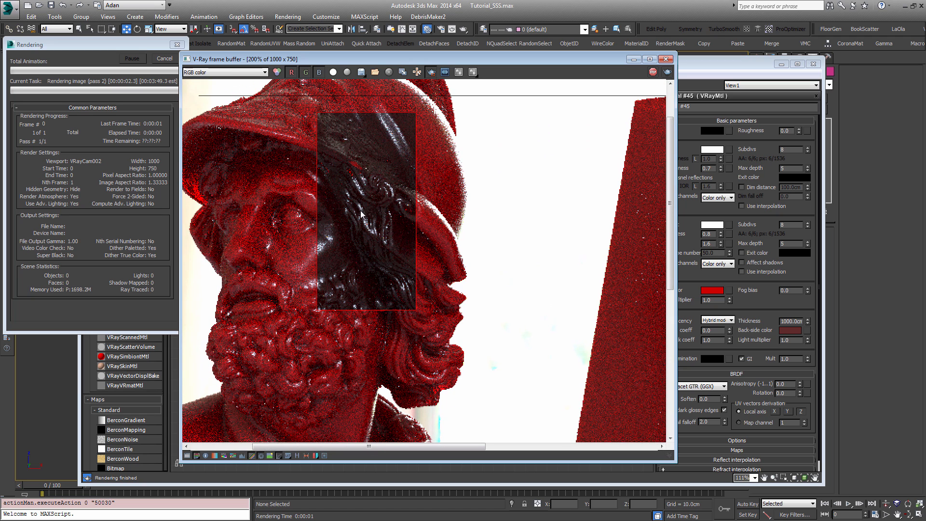
{"action": "scroll", "coordinate": [361, 214], "scroll_direction": "down", "scroll_amount": 1}
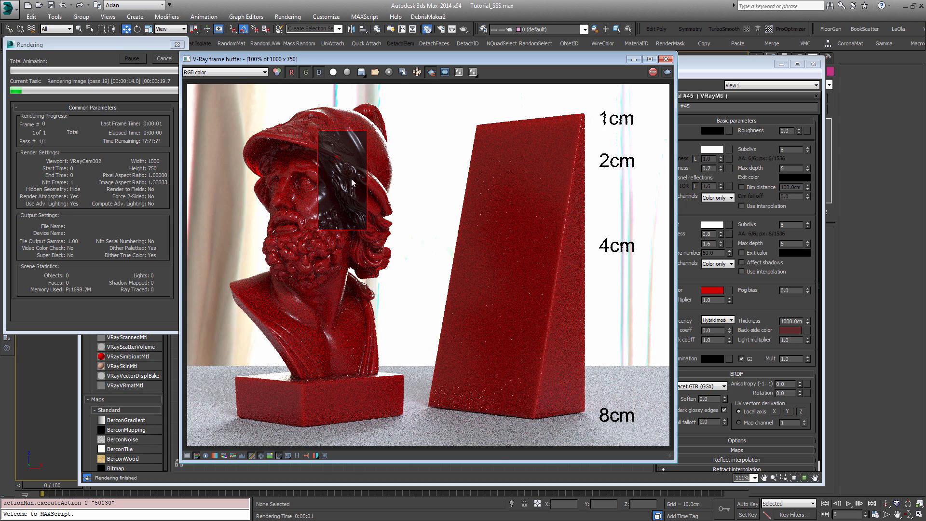
{"action": "scroll", "coordinate": [350, 180], "scroll_direction": "up", "scroll_amount": 1}
{"action": "middle_click_drag", "start_coordinate": [350, 180], "coordinate": [406, 272]}
{"action": "scroll", "coordinate": [406, 272], "scroll_direction": "down", "scroll_amount": 1}
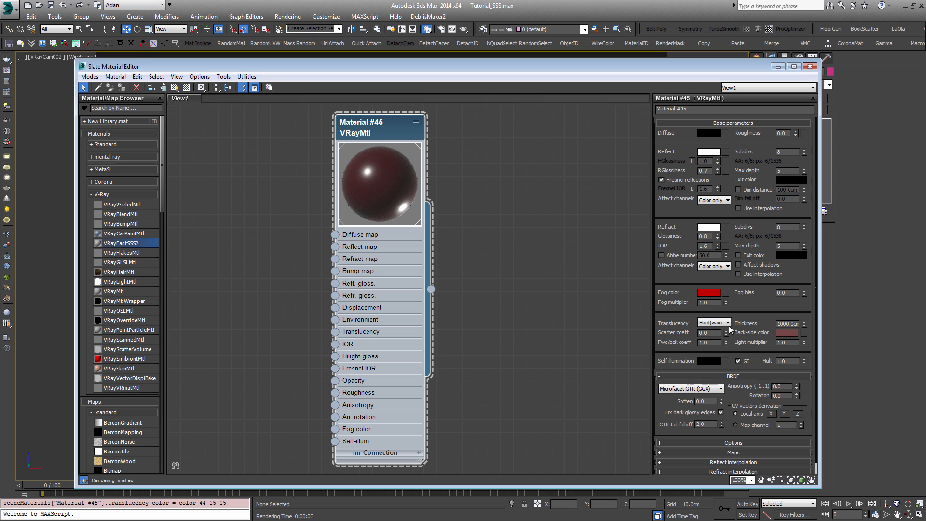
Step: Restore the back-side color to pure white
{"action": "left_click", "coordinate": [787, 333]}
{"action": "left_click_drag", "start_coordinate": [556, 176], "coordinate": [569, 218]}
{"action": "left_click", "coordinate": [633, 221]}
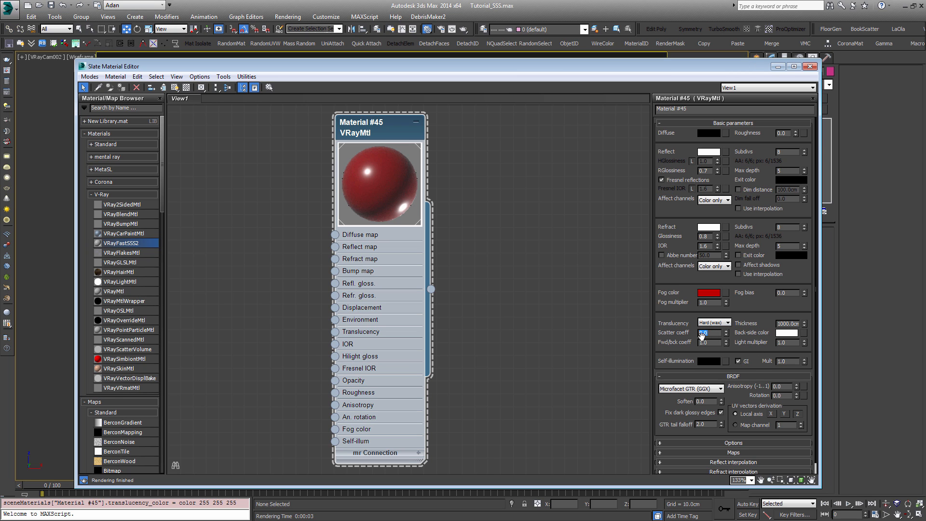
Step: Try a scatter coefficient of 1 on the translucent material, and return it to 0
{"action": "double_click", "coordinate": [718, 333]}
{"action": "left_click_drag", "start_coordinate": [714, 333], "coordinate": [649, 333]}
{"action": "left_click", "coordinate": [712, 334]}
{"action": "left_click_drag", "start_coordinate": [712, 333], "coordinate": [673, 331]}
{"action": "type", "text": "1"}
{"action": "key", "text": "Return"}
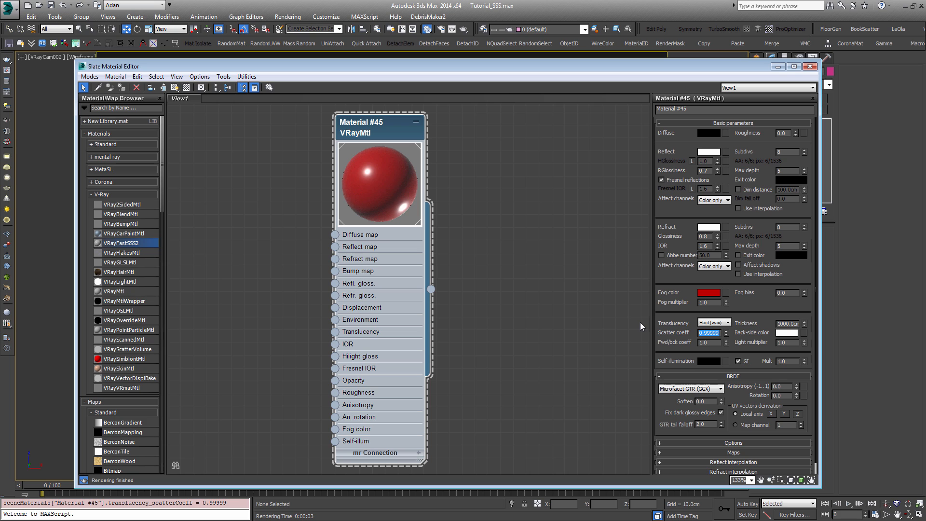
{"action": "key", "text": "BackSpace"}
{"action": "type", "text": "0"}
{"action": "key", "text": "Tab"}
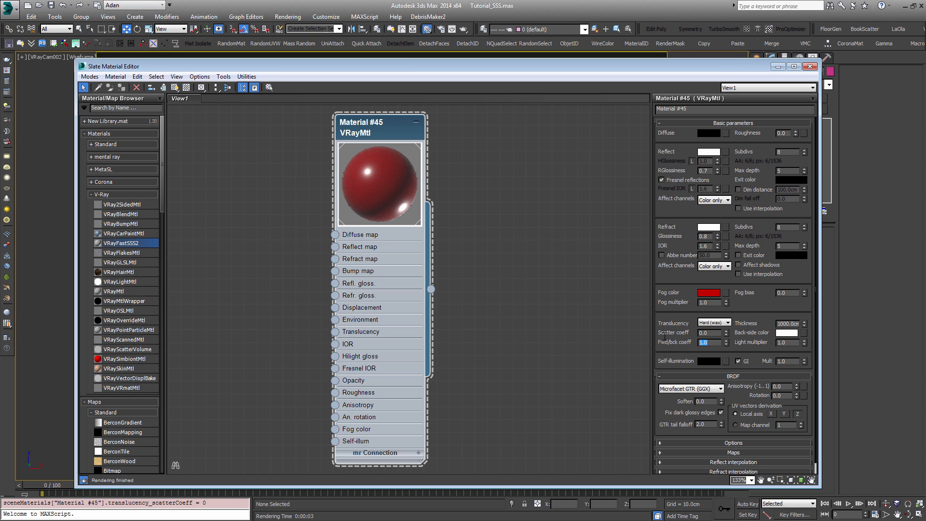
Step: Try a forward/backward coefficient of 0 and change it to 0.7
{"action": "left_click", "coordinate": [709, 344]}
{"action": "left_click_drag", "start_coordinate": [709, 343], "coordinate": [677, 341]}
{"action": "left_click", "coordinate": [713, 326]}
{"action": "left_click_drag", "start_coordinate": [717, 334], "coordinate": [677, 336]}
{"action": "left_click", "coordinate": [712, 343]}
{"action": "type", "text": "0"}
{"action": "key", "text": "Return"}
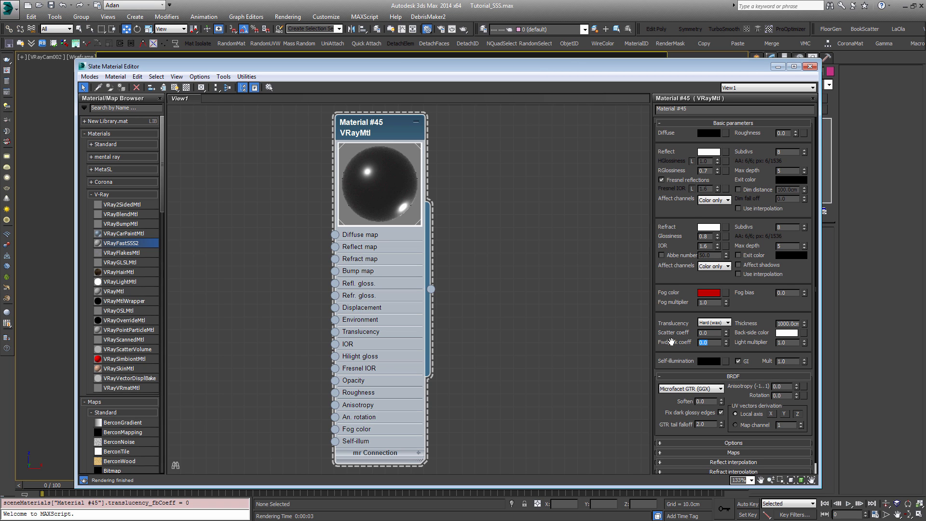
{"action": "type", "text": "0"}
{"action": "type", "text": ".7"}
{"action": "key", "text": "Return"}
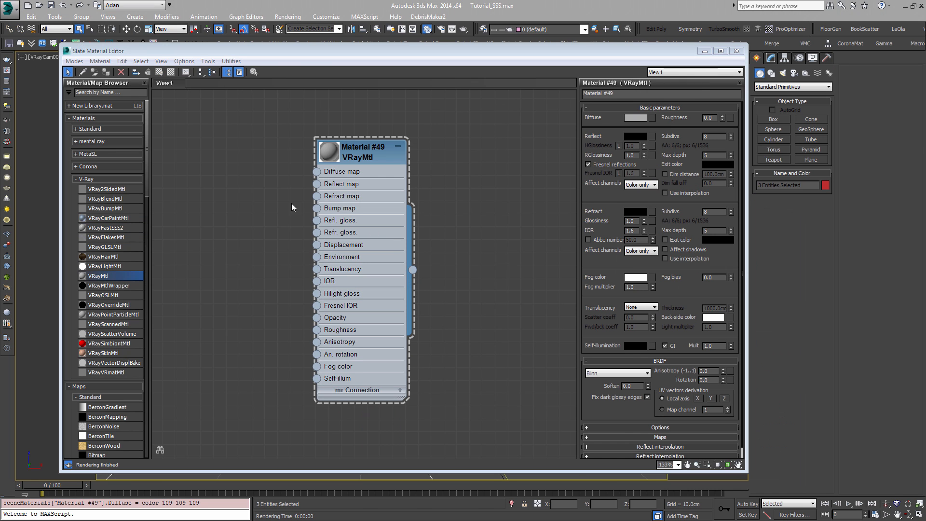
Step: Set the new VRayMtl's diffuse color to black and its refraction color to pure white
{"action": "mouse_move", "coordinate": [351, 164]}
{"action": "left_mouse_down"}
{"action": "mouse_move", "coordinate": [339, 176]}
{"action": "mouse_move", "coordinate": [392, 148]}
{"action": "mouse_move", "coordinate": [356, 158]}
{"action": "left_mouse_up"}
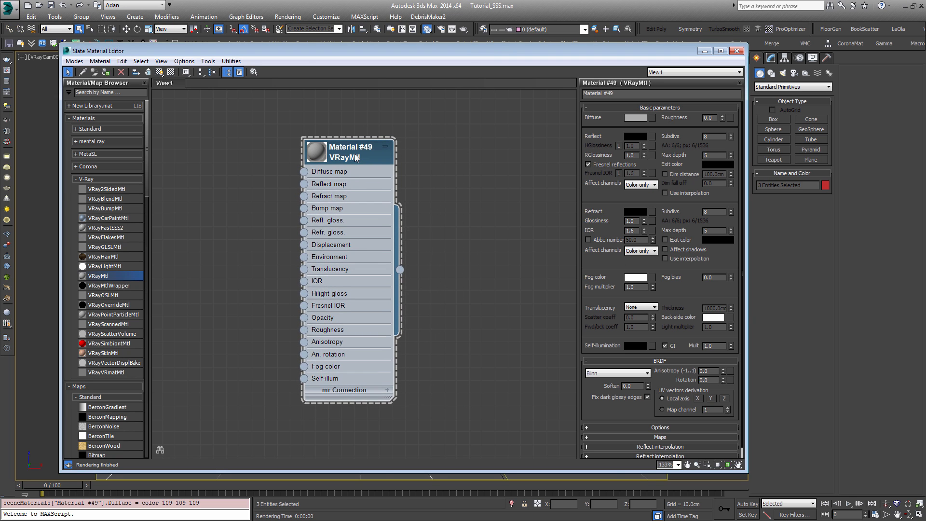
{"action": "left_click", "coordinate": [633, 120]}
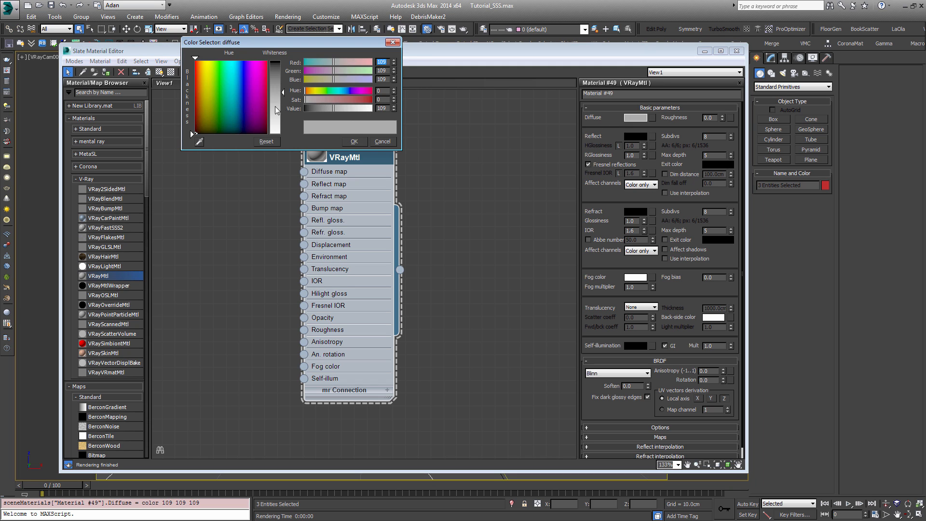
{"action": "left_click", "coordinate": [306, 109]}
{"action": "left_click", "coordinate": [355, 142]}
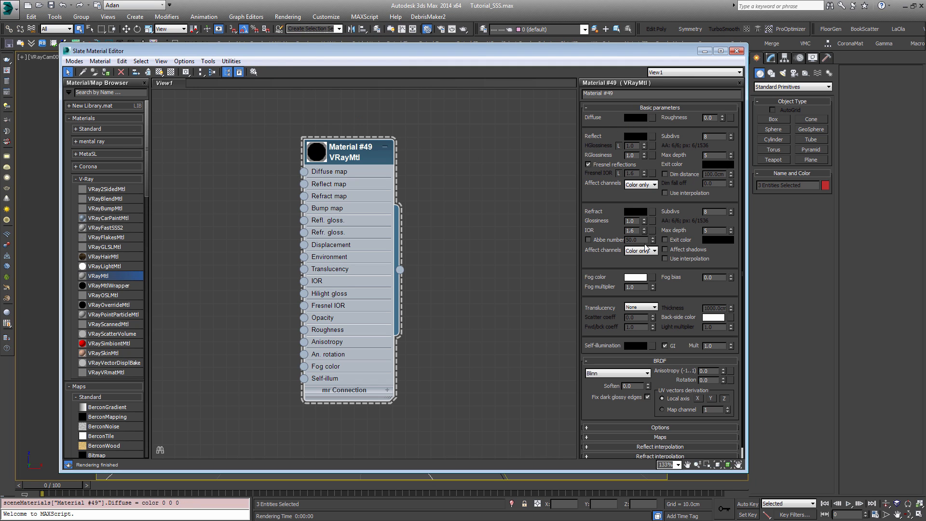
{"action": "left_click", "coordinate": [631, 210]}
{"action": "left_click_drag", "start_coordinate": [278, 72], "coordinate": [279, 137]}
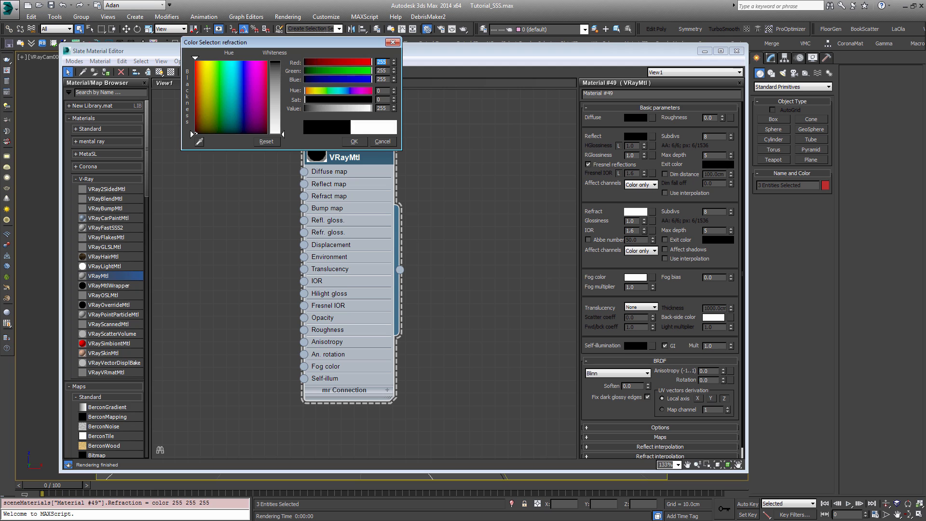
{"action": "left_click", "coordinate": [355, 141]}
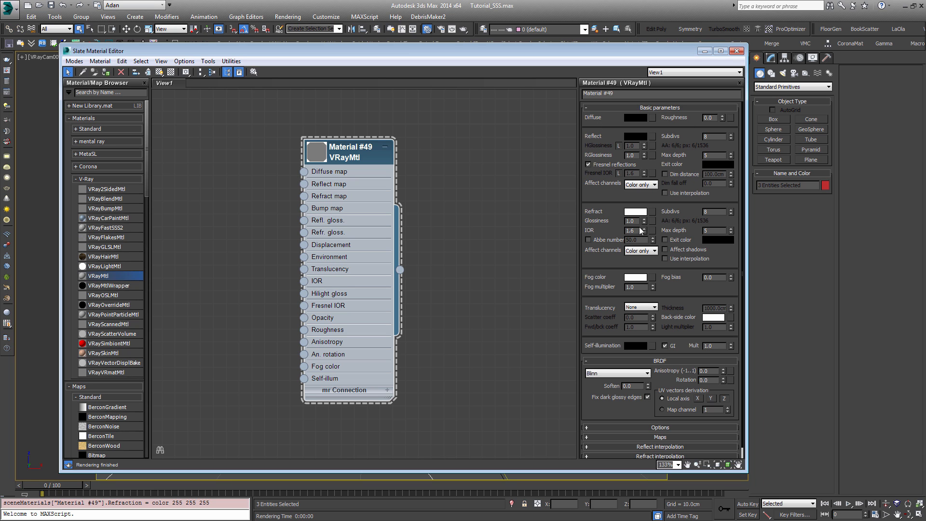
Step: Enlarge the new material node's preview and set its refraction glossiness to 0.8
{"action": "left_click_drag", "start_coordinate": [636, 221], "coordinate": [589, 213]}
{"action": "double_click", "coordinate": [320, 151]}
{"action": "left_click_drag", "start_coordinate": [341, 143], "coordinate": [315, 104]}
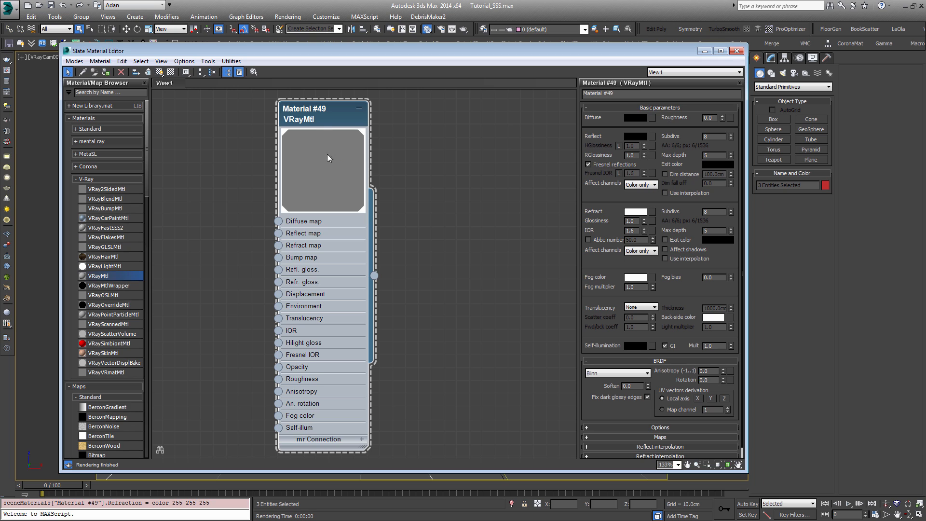
{"action": "left_click_drag", "start_coordinate": [637, 221], "coordinate": [597, 209]}
{"action": "type", "text": "0.8"}
{"action": "key", "text": "Return"}
Step: Set the new material's fog color to a dark reddish brown of 58, 19, 8
{"action": "left_click", "coordinate": [635, 277]}
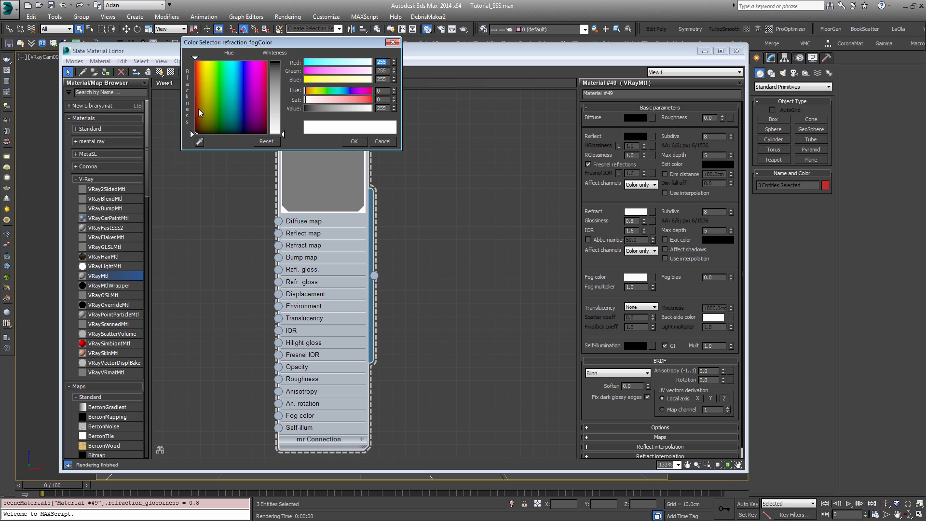
{"action": "left_click", "coordinate": [307, 90]}
{"action": "mouse_move", "coordinate": [306, 100]}
{"action": "left_mouse_down"}
{"action": "mouse_move", "coordinate": [369, 100]}
{"action": "mouse_move", "coordinate": [361, 112]}
{"action": "mouse_move", "coordinate": [311, 112]}
{"action": "left_mouse_up"}
{"action": "left_click", "coordinate": [322, 111]}
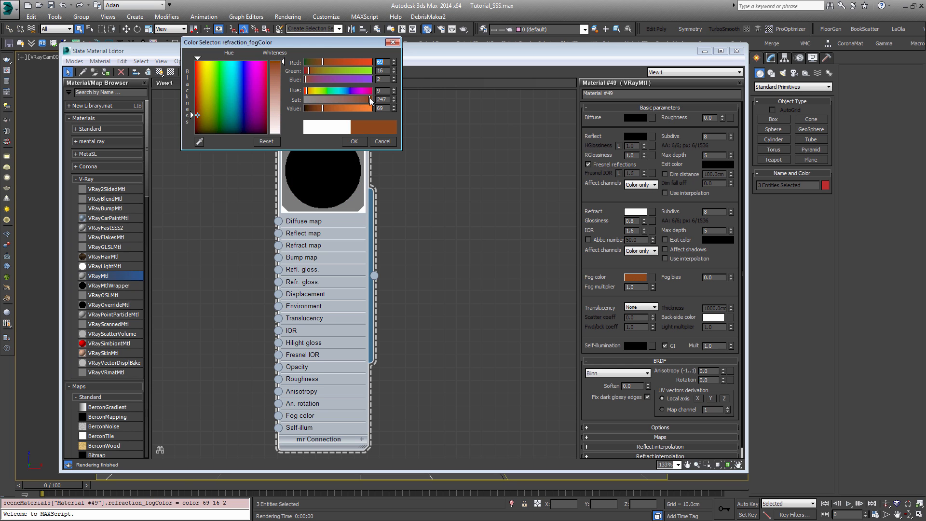
{"action": "left_click_drag", "start_coordinate": [370, 97], "coordinate": [361, 97]}
{"action": "left_click", "coordinate": [320, 108]}
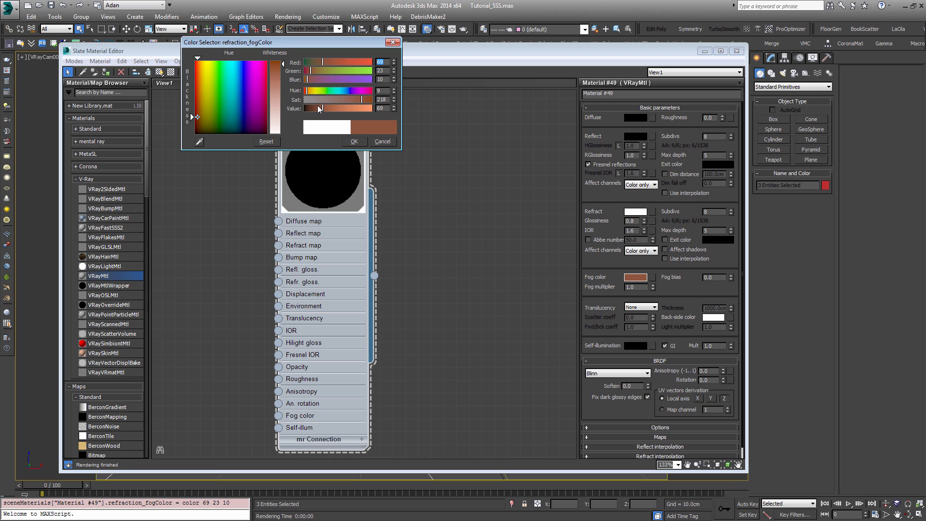
{"action": "left_click", "coordinate": [354, 141]}
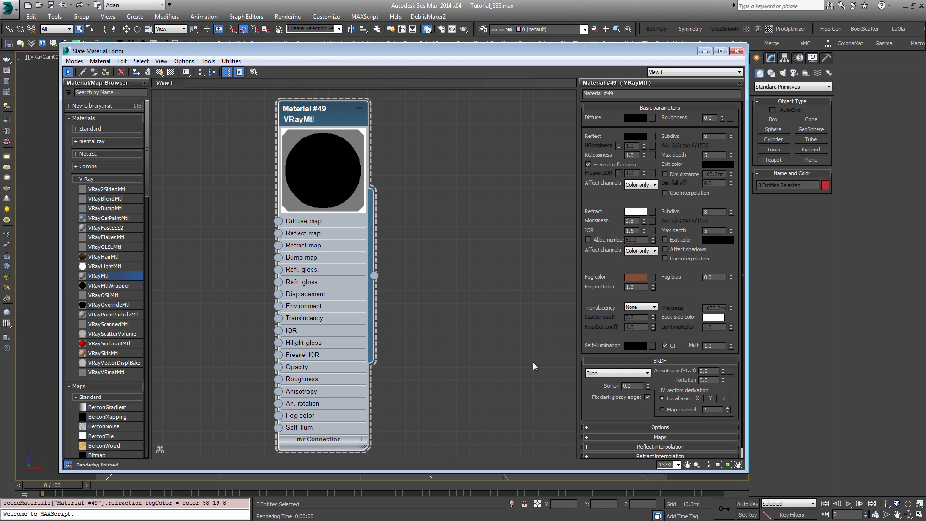
Step: Set the translucency to the Hard (wax) model and reposition the material node
{"action": "left_click", "coordinate": [651, 309]}
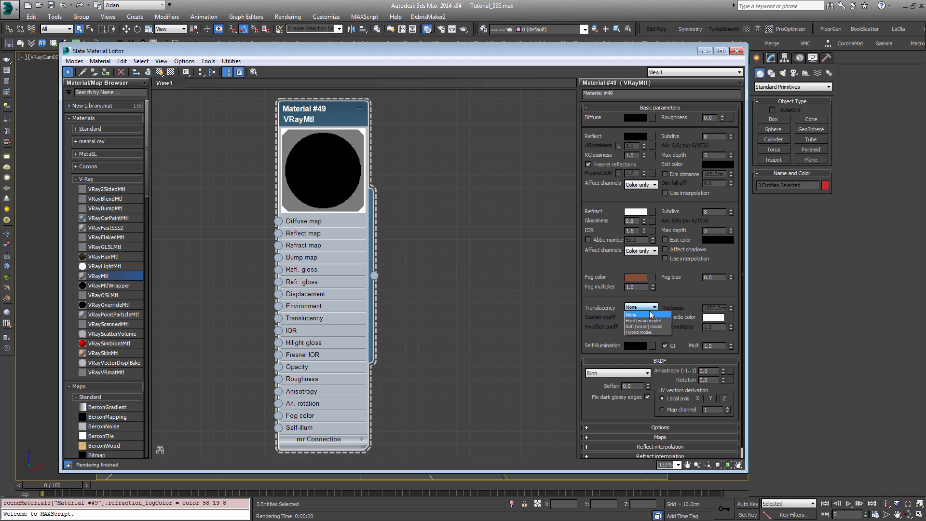
{"action": "left_click", "coordinate": [644, 319]}
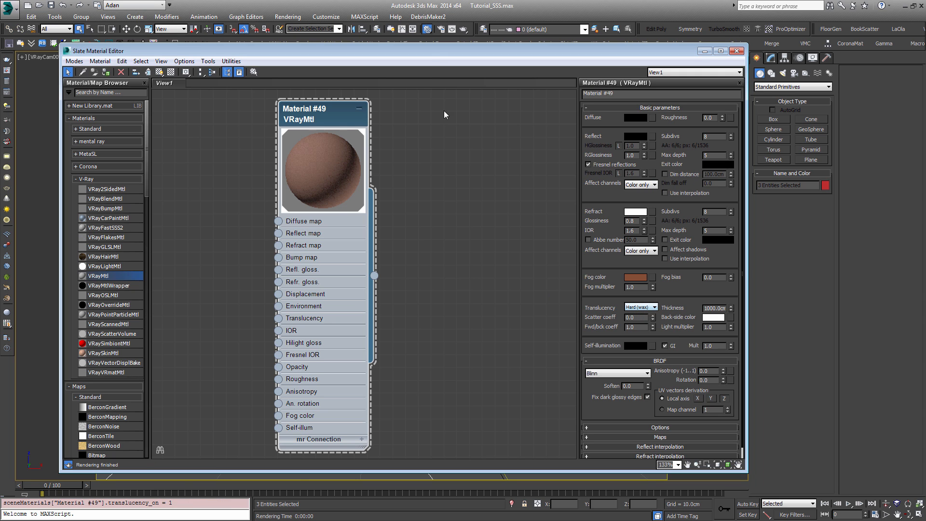
{"action": "left_click_drag", "start_coordinate": [285, 126], "coordinate": [246, 127]}
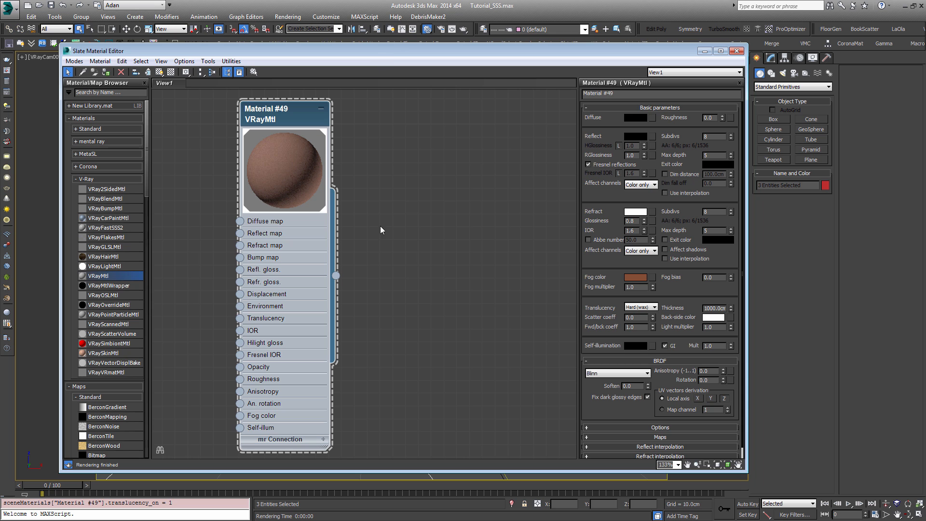
Step: Move the Slate Material Editor aside, select the bust and the wedge in the viewport, and bring the editor back
{"action": "left_click_drag", "start_coordinate": [401, 53], "coordinate": [416, 224]}
{"action": "left_click", "coordinate": [471, 125]}
{"action": "left_click", "coordinate": [345, 223]}
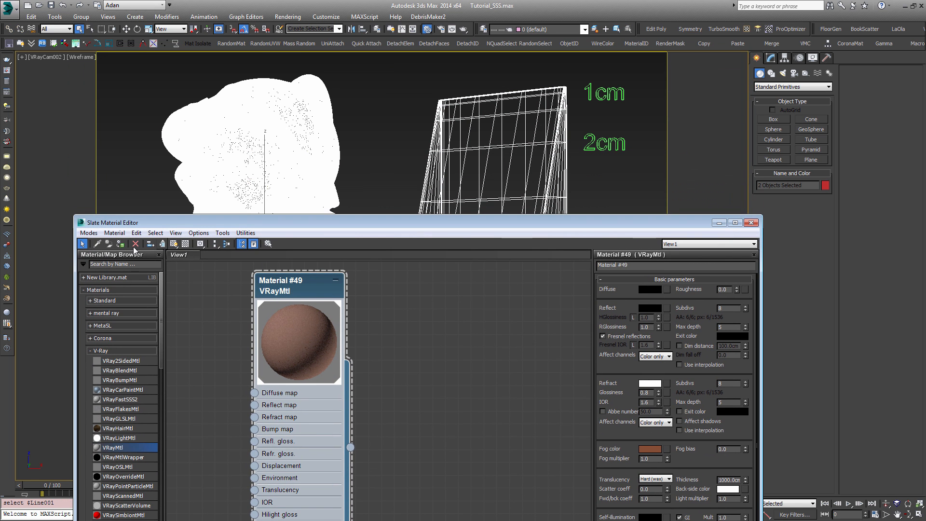
{"action": "left_click_drag", "start_coordinate": [345, 222], "coordinate": [318, 96]}
{"action": "left_click_drag", "start_coordinate": [299, 163], "coordinate": [257, 180]}
{"action": "scroll", "coordinate": [392, 282], "scroll_direction": "down", "scroll_amount": 1}
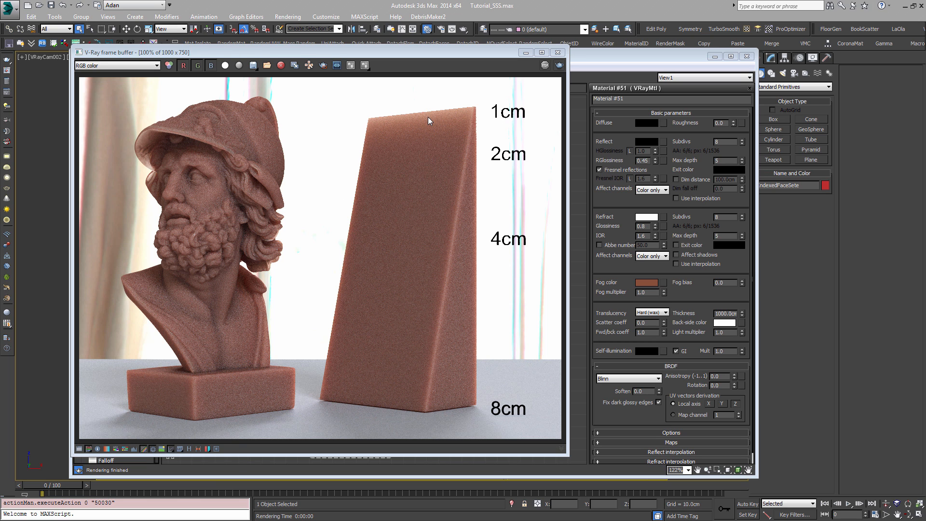
Step: Move the Slate Material Editor aside to uncover the frame buffer and set the material's fog multiplier to 3
{"action": "left_click", "coordinate": [649, 292]}
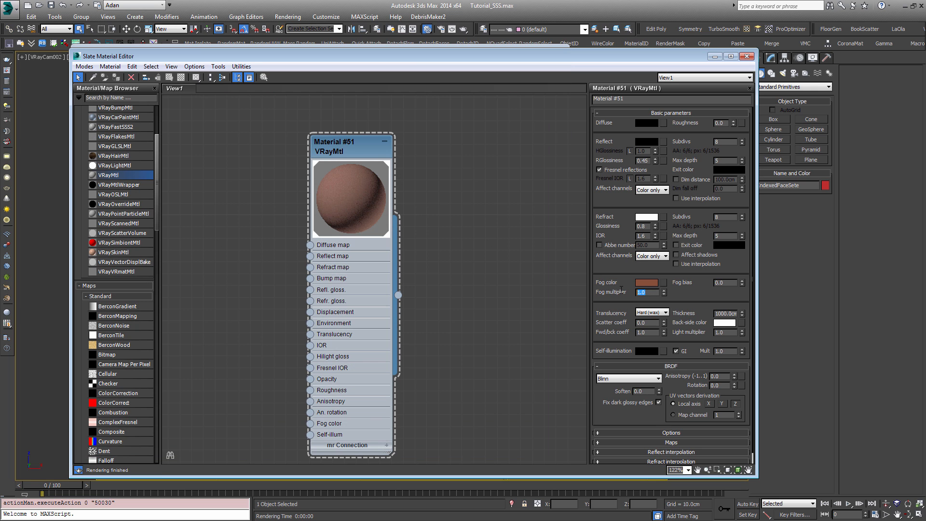
{"action": "left_click", "coordinate": [654, 283]}
{"action": "left_click", "coordinate": [389, 142]}
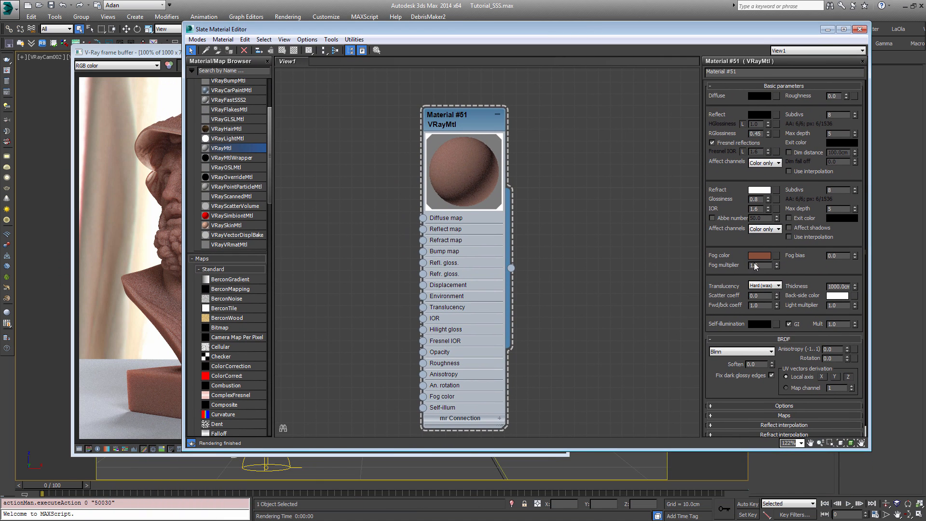
{"action": "type", "text": "3"}
{"action": "key", "text": "Return"}
Step: Define a render region around the wedge's thin upper end, from above 1cm to just below 2cm, and render it
{"action": "left_click", "coordinate": [122, 175]}
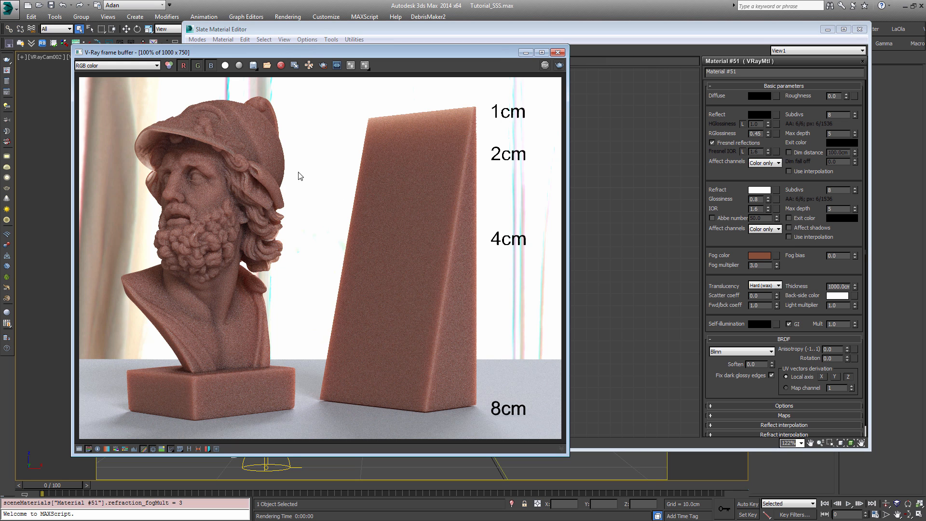
{"action": "left_click", "coordinate": [323, 65]}
{"action": "left_click_drag", "start_coordinate": [345, 102], "coordinate": [492, 165]}
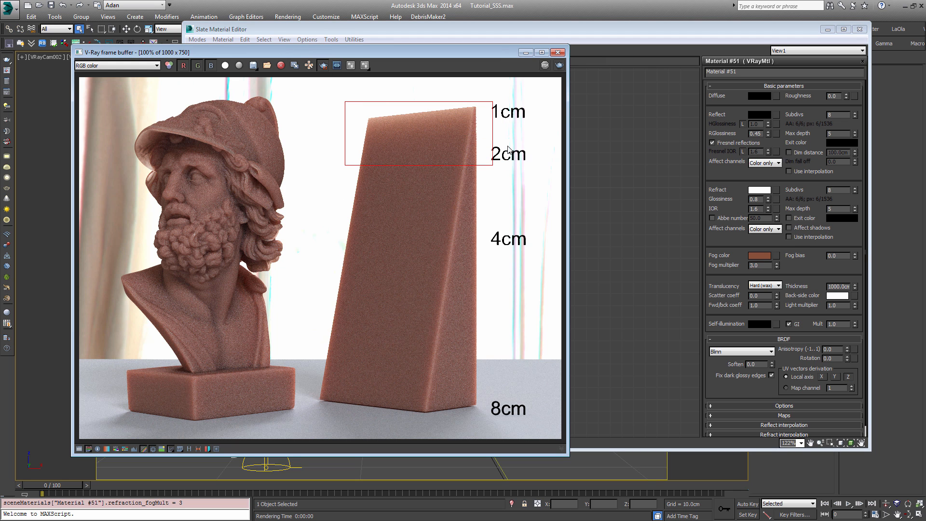
{"action": "left_click", "coordinate": [559, 65]}
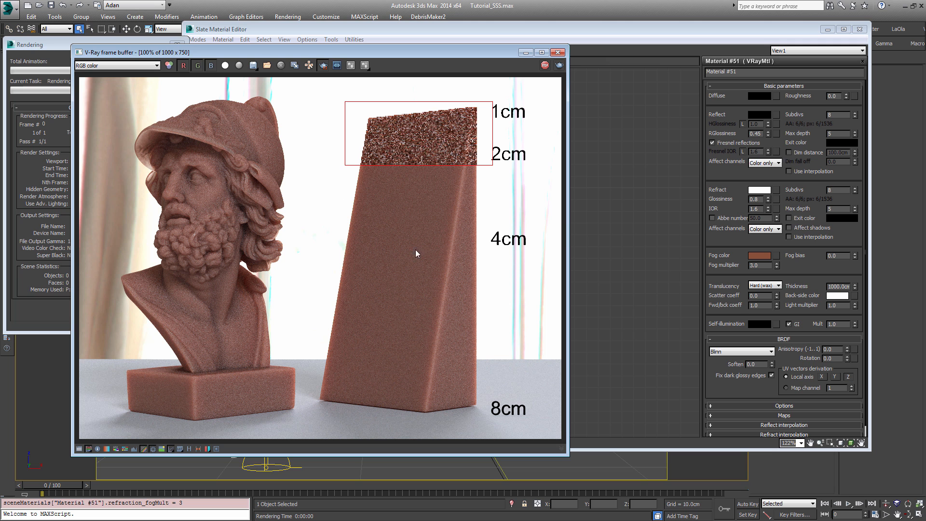
{"action": "scroll", "coordinate": [456, 123], "scroll_direction": "up", "scroll_amount": 2}
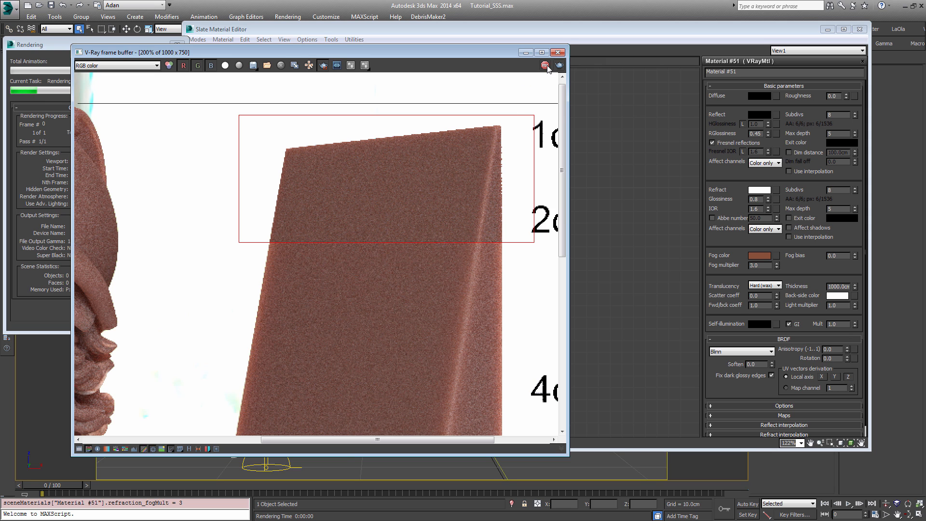
Step: Set the fog multiplier to 5 and look over the bust and wedge in the frame buffer
{"action": "double_click", "coordinate": [757, 266]}
{"action": "type", "text": "5"}
{"action": "left_click", "coordinate": [168, 210]}
{"action": "middle_click_drag", "start_coordinate": [166, 209], "coordinate": [320, 225]}
{"action": "scroll", "coordinate": [320, 225], "scroll_direction": "down", "scroll_amount": 2}
{"action": "scroll", "coordinate": [220, 222], "scroll_direction": "up", "scroll_amount": 2}
{"action": "middle_click_drag", "start_coordinate": [220, 222], "coordinate": [287, 223]}
{"action": "scroll", "coordinate": [493, 323], "scroll_direction": "down", "scroll_amount": 1}
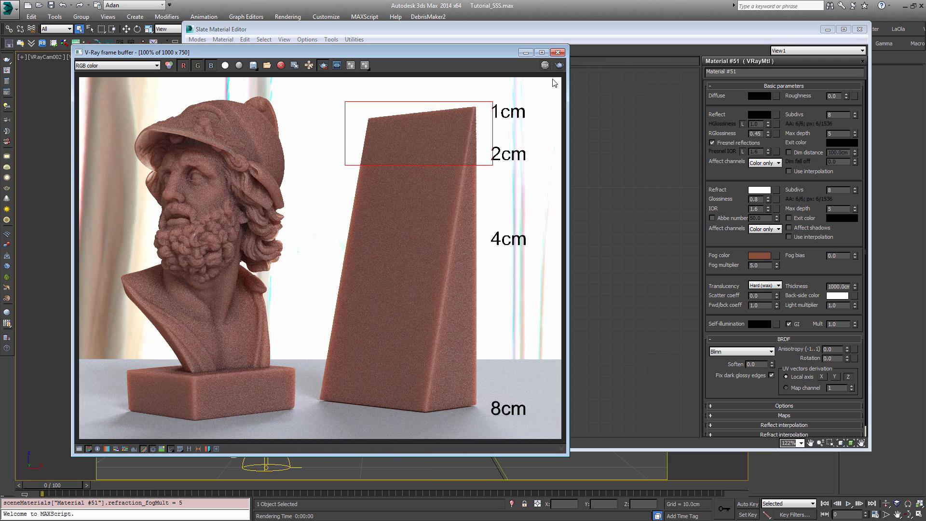
Step: Render the region at the wedge's thin upper end again and examine its translucency up close
{"action": "left_click", "coordinate": [559, 65]}
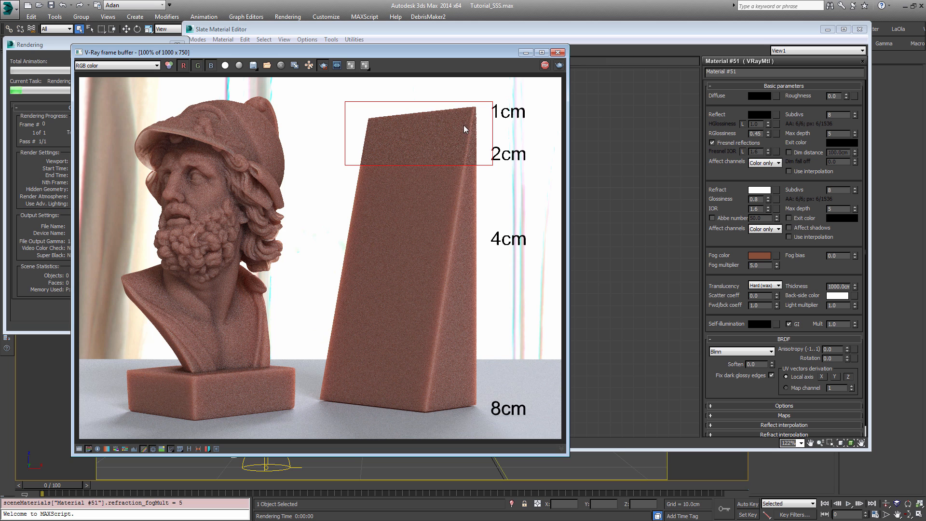
{"action": "scroll", "coordinate": [464, 108], "scroll_direction": "up", "scroll_amount": 1}
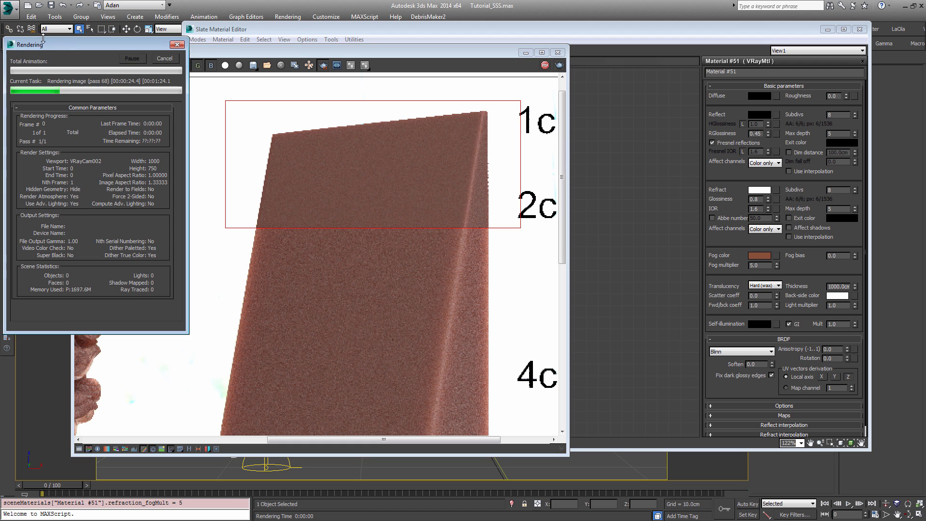
{"action": "scroll", "coordinate": [274, 136], "scroll_direction": "down", "scroll_amount": 2}
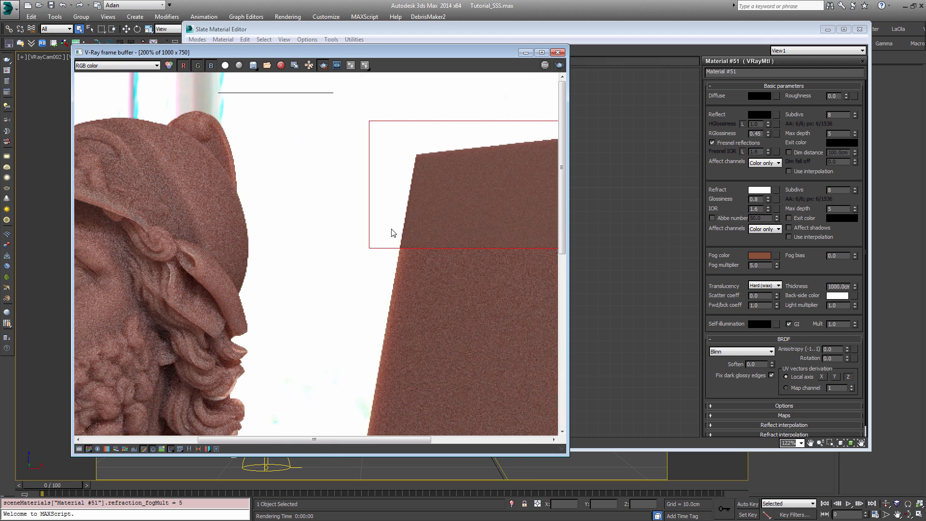
Step: Render a region around the front of the bust's helmet brim and brow, examine it closely and cancel the rendering
{"action": "scroll", "coordinate": [143, 175], "scroll_direction": "up", "scroll_amount": 4}
{"action": "left_click_drag", "start_coordinate": [130, 94], "coordinate": [263, 304]}
{"action": "left_click", "coordinate": [560, 65]}
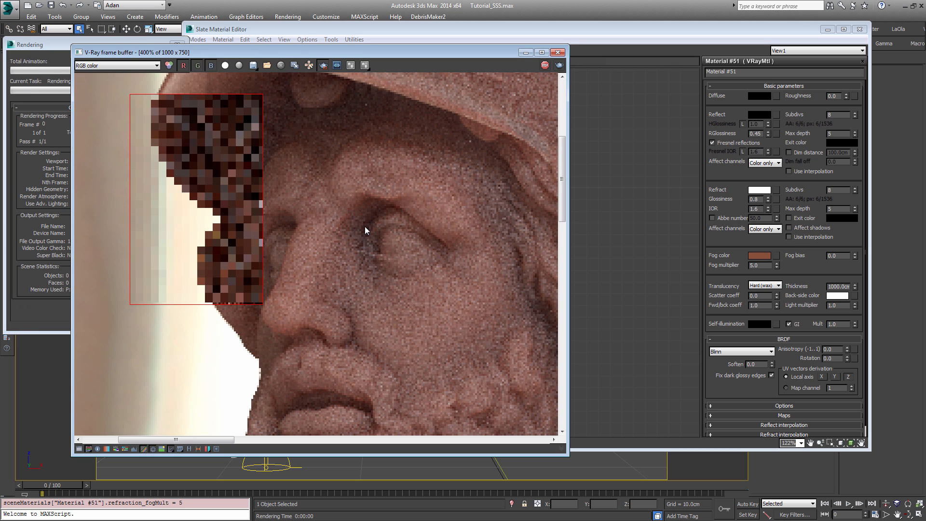
{"action": "scroll", "coordinate": [212, 227], "scroll_direction": "up", "scroll_amount": 1}
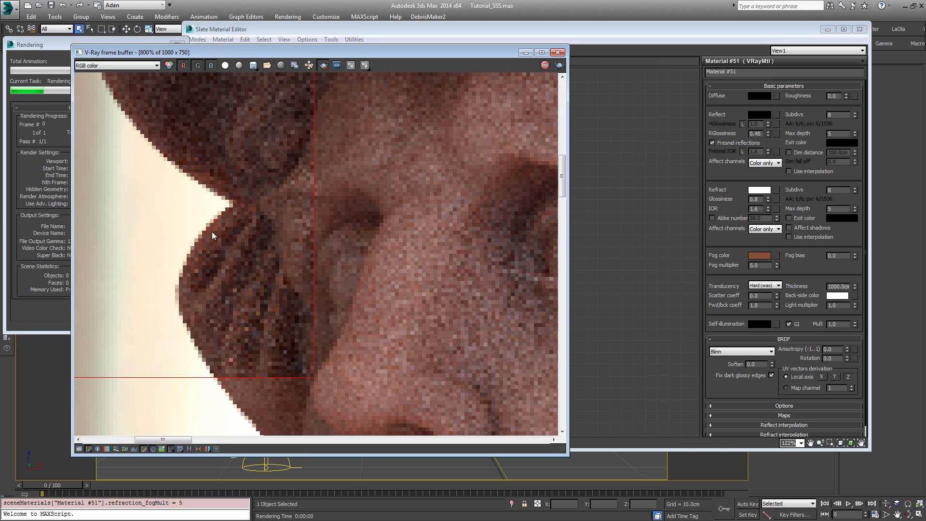
{"action": "scroll", "coordinate": [211, 226], "scroll_direction": "down", "scroll_amount": 1}
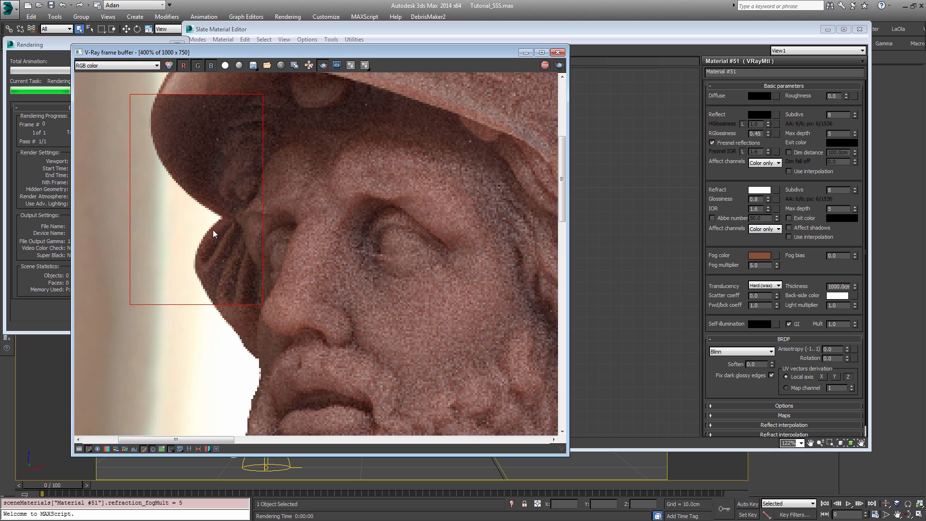
{"action": "left_click", "coordinate": [39, 46]}
{"action": "left_click", "coordinate": [164, 59]}
{"action": "scroll", "coordinate": [342, 202], "scroll_direction": "down", "scroll_amount": 3}
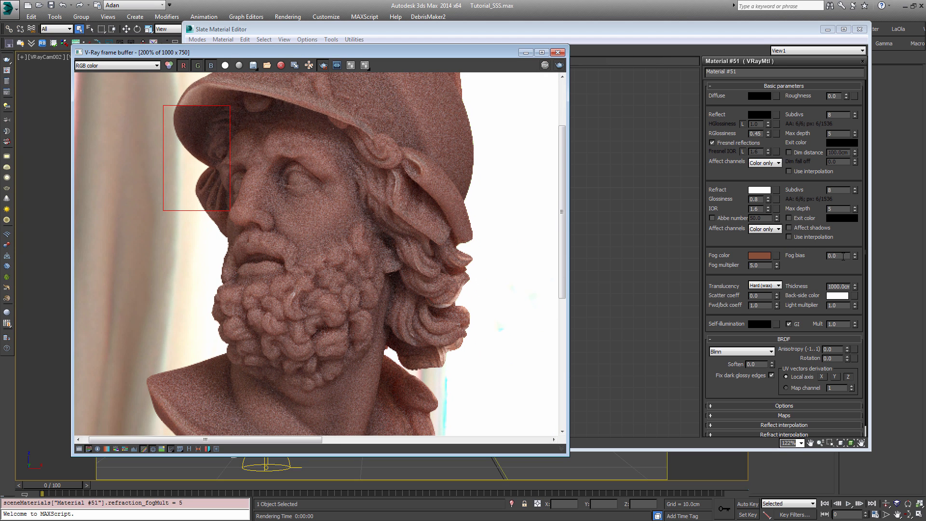
Step: Redraw the render region over the bust's face, from the helmet brim down to the mouth
{"action": "left_click", "coordinate": [817, 256]}
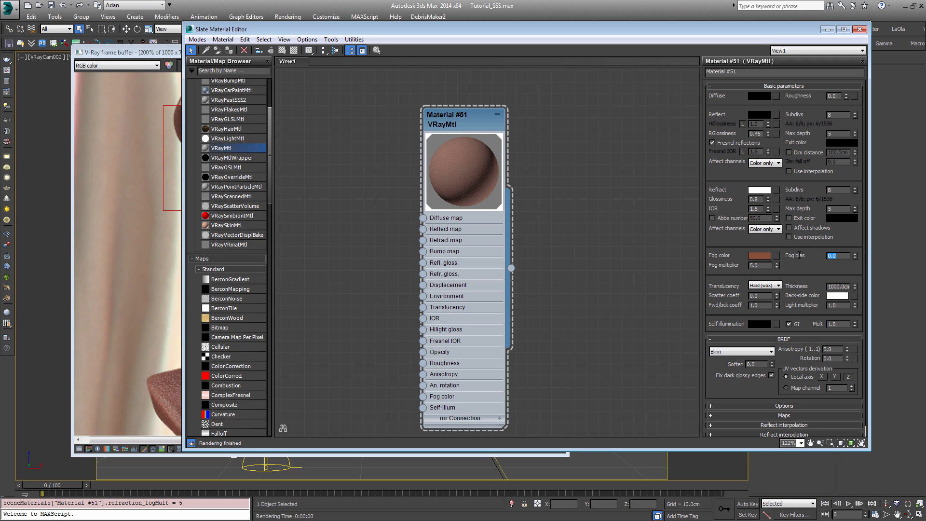
{"action": "left_click", "coordinate": [179, 294]}
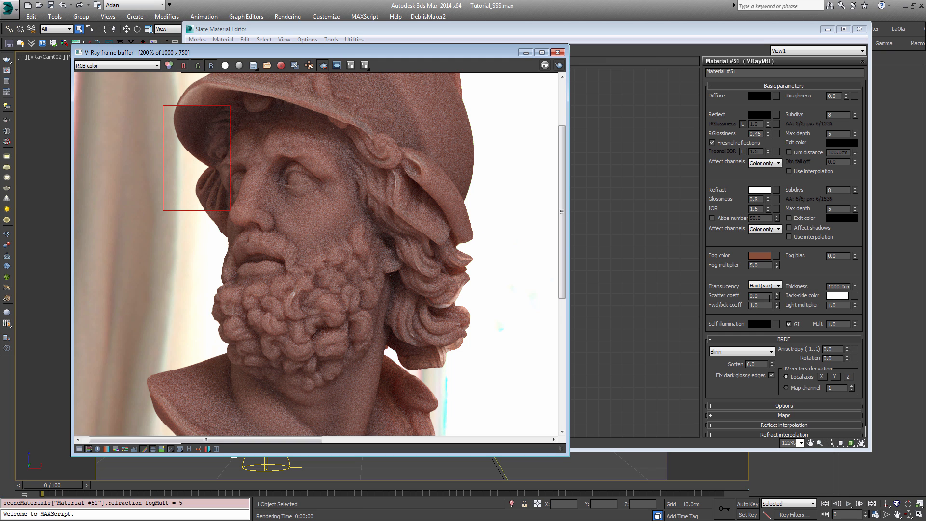
{"action": "left_click_drag", "start_coordinate": [192, 120], "coordinate": [361, 257]}
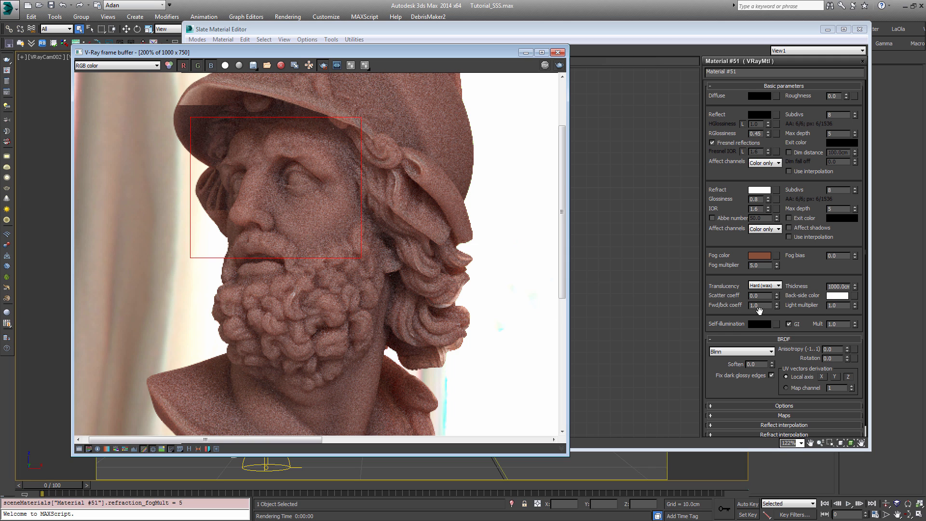
Step: Set the material's forward/backward coefficient to 0.5
{"action": "left_click", "coordinate": [747, 302]}
{"action": "left_click_drag", "start_coordinate": [747, 302], "coordinate": [714, 292]}
{"action": "type", "text": "0.5"}
{"action": "key", "text": "Return"}
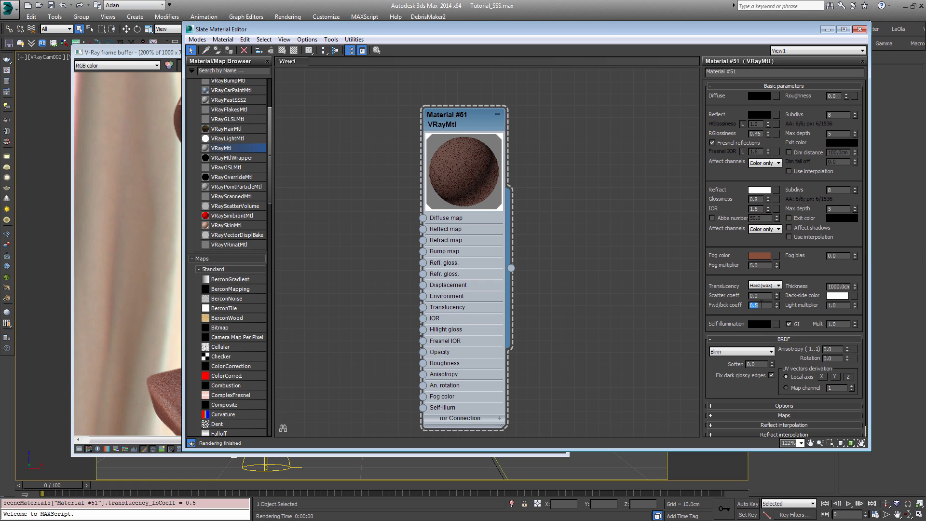
Step: Try a forward/backward coefficient of 0.2
{"action": "left_click", "coordinate": [770, 305]}
{"action": "left_click_drag", "start_coordinate": [769, 305], "coordinate": [736, 304]}
{"action": "left_click", "coordinate": [756, 305]}
{"action": "left_click_drag", "start_coordinate": [756, 305], "coordinate": [722, 299]}
{"action": "type", "text": "0"}
{"action": "key", "text": "Tab"}
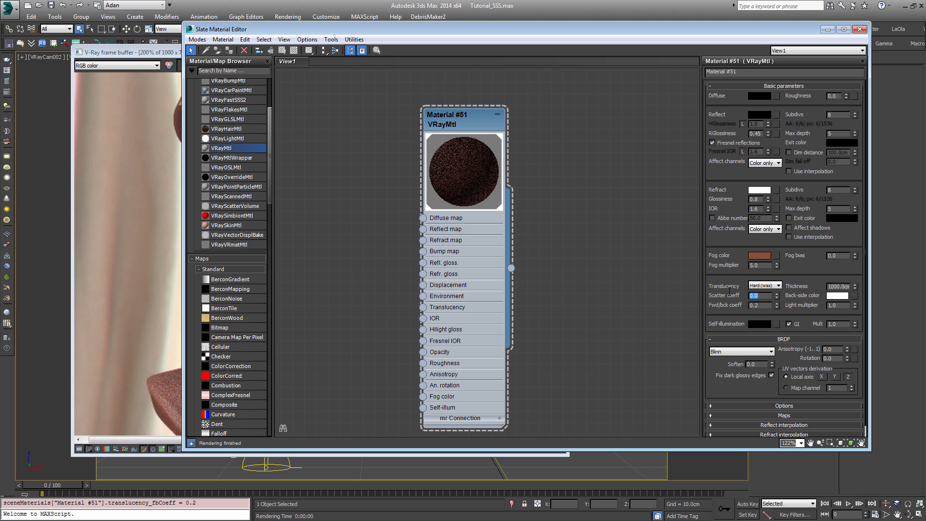
Step: Try a forward/backward coefficient of 0.25 and return it to 0.5
{"action": "left_click", "coordinate": [764, 304]}
{"action": "type", "text": "5"}
{"action": "key", "text": "Return"}
{"action": "type", "text": "0.5"}
{"action": "key", "text": "Return"}
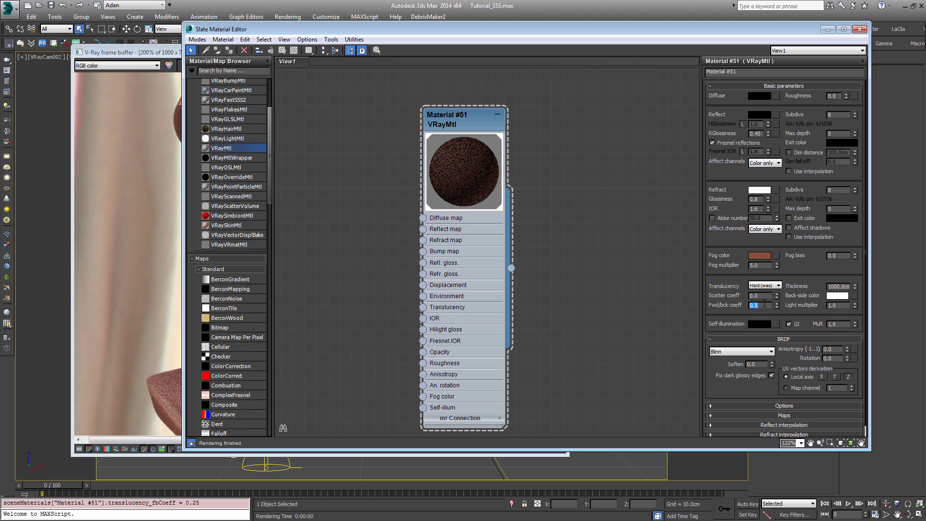
{"action": "left_click", "coordinate": [762, 307]}
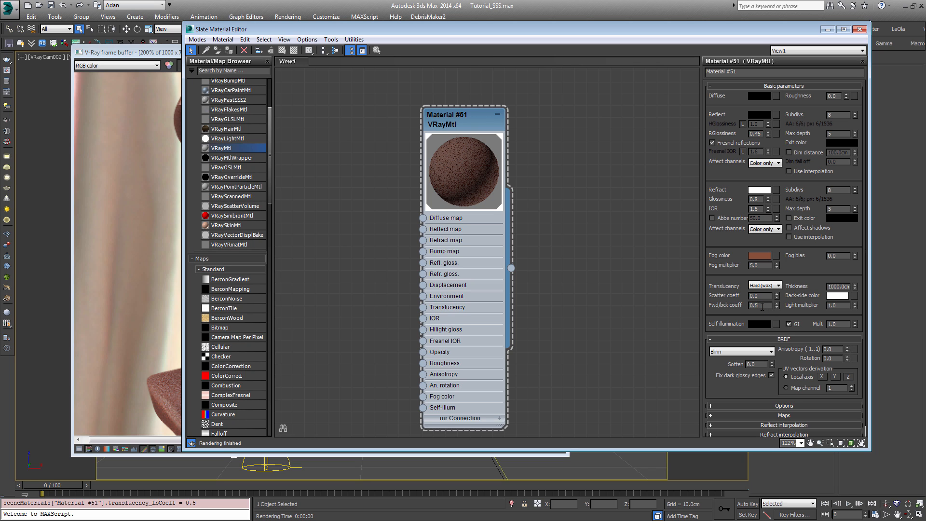
Step: Render the region over the bust's face and compare its shading with the rest of the bust
{"action": "left_click", "coordinate": [157, 227]}
{"action": "middle_click_drag", "start_coordinate": [309, 138], "coordinate": [320, 161]}
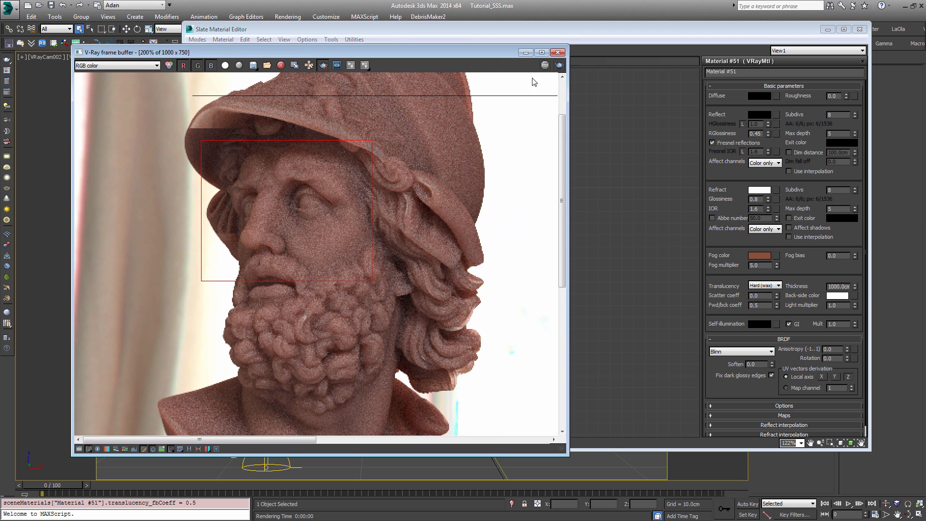
{"action": "left_click", "coordinate": [559, 66]}
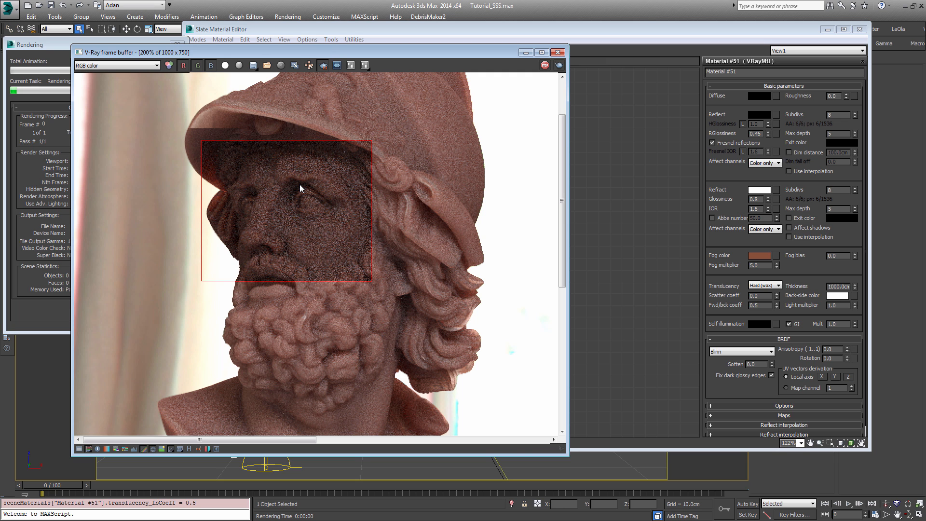
{"action": "scroll", "coordinate": [300, 184], "scroll_direction": "up", "scroll_amount": 1}
{"action": "scroll", "coordinate": [300, 184], "scroll_direction": "down", "scroll_amount": 1}
{"action": "scroll", "coordinate": [263, 209], "scroll_direction": "up", "scroll_amount": 1}
{"action": "scroll", "coordinate": [262, 208], "scroll_direction": "down", "scroll_amount": 1}
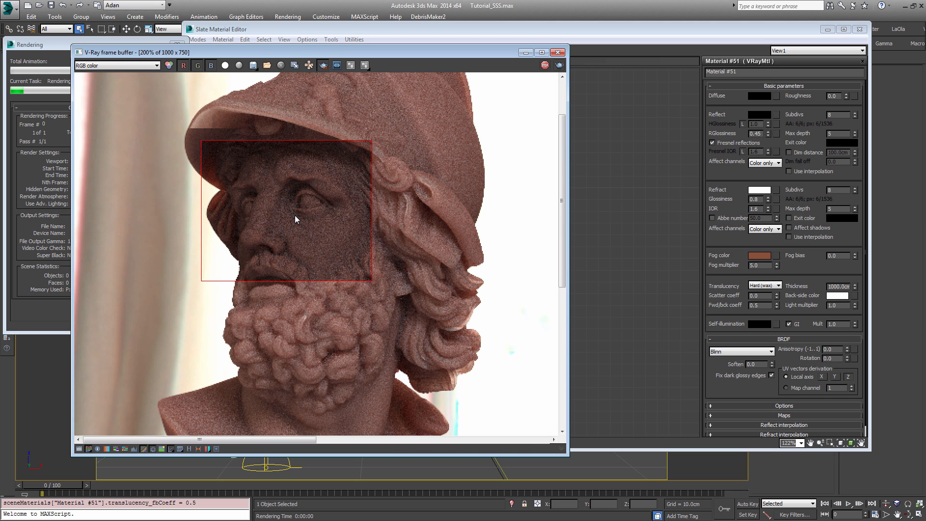
{"action": "scroll", "coordinate": [295, 219], "scroll_direction": "down", "scroll_amount": 1}
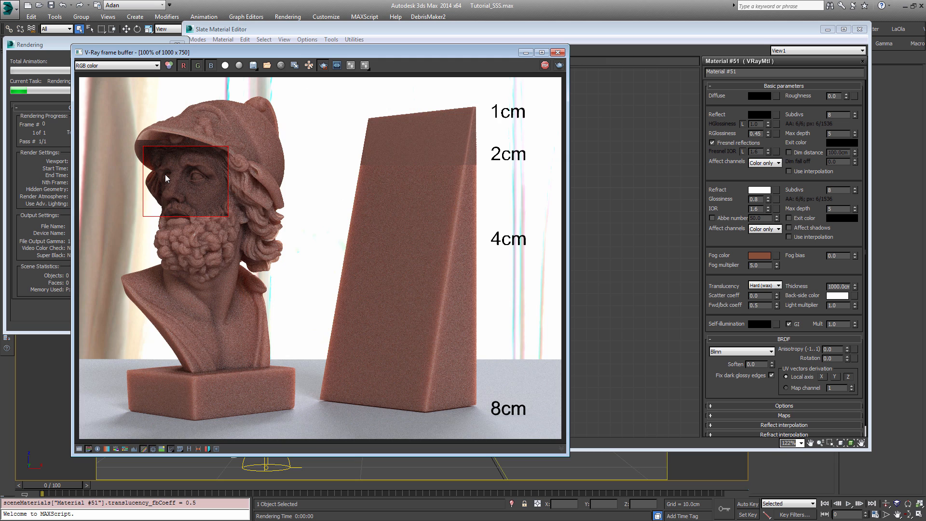
{"action": "scroll", "coordinate": [165, 174], "scroll_direction": "up", "scroll_amount": 1}
{"action": "middle_click_drag", "start_coordinate": [165, 175], "coordinate": [221, 201]}
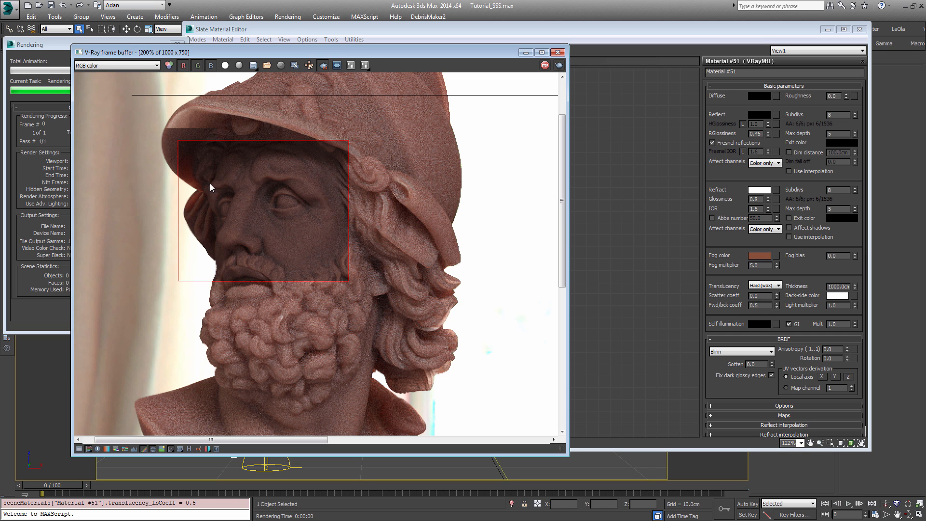
Step: Redraw the render region around the front of the helmet brim and set the fog multiplier to 7
{"action": "left_click_drag", "start_coordinate": [147, 125], "coordinate": [230, 220]}
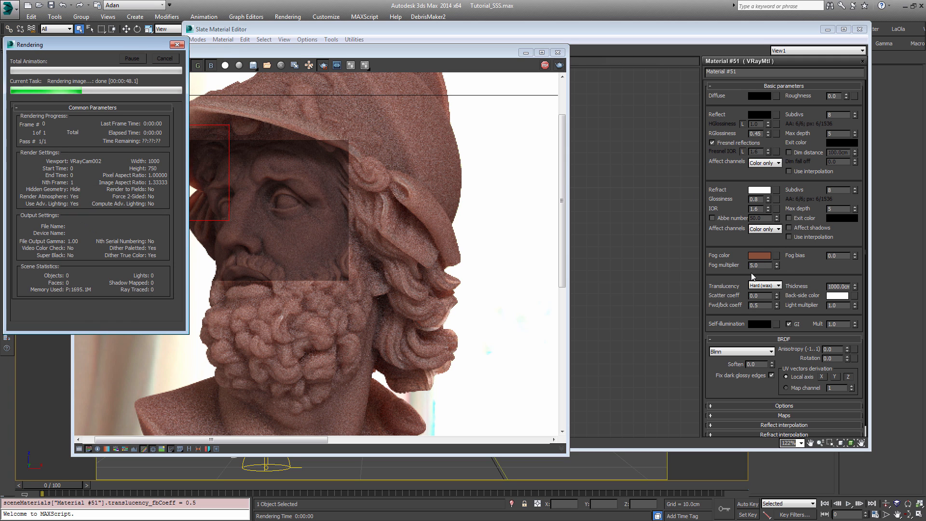
{"action": "left_click", "coordinate": [691, 254]}
{"action": "type", "text": "7"}
{"action": "key", "text": "Return"}
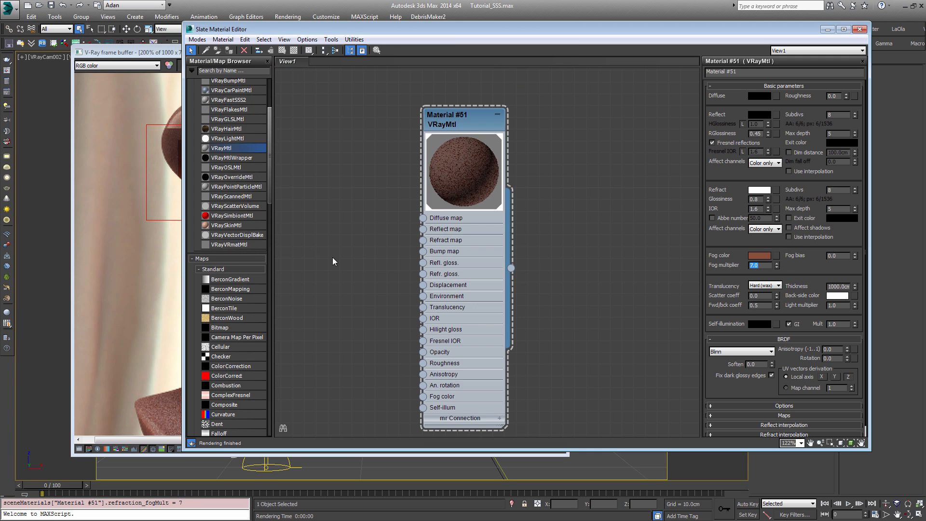
{"action": "left_click", "coordinate": [135, 209]}
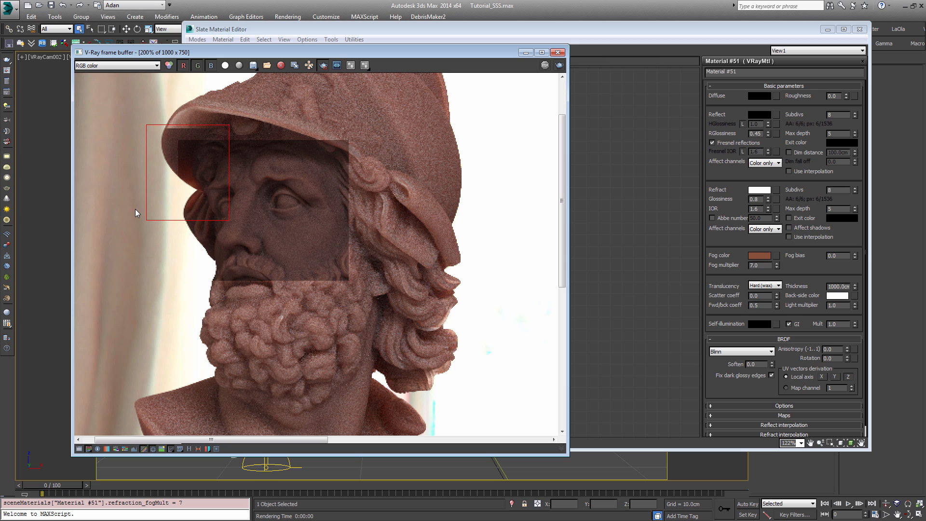
Step: Set the material's reflection color to pure white
{"action": "left_click", "coordinate": [784, 125]}
{"action": "left_click", "coordinate": [759, 114]}
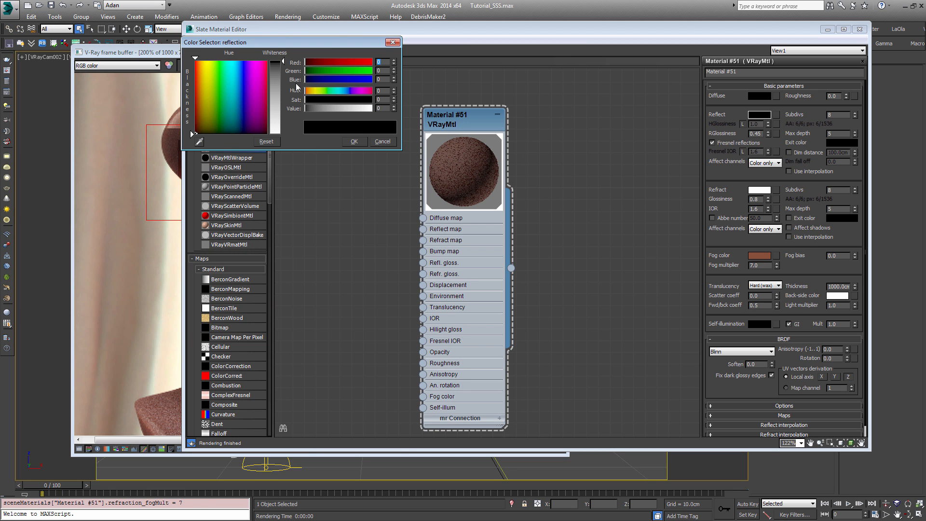
{"action": "left_click", "coordinate": [354, 141]}
{"action": "left_click", "coordinate": [741, 352]}
{"action": "left_click", "coordinate": [741, 385]}
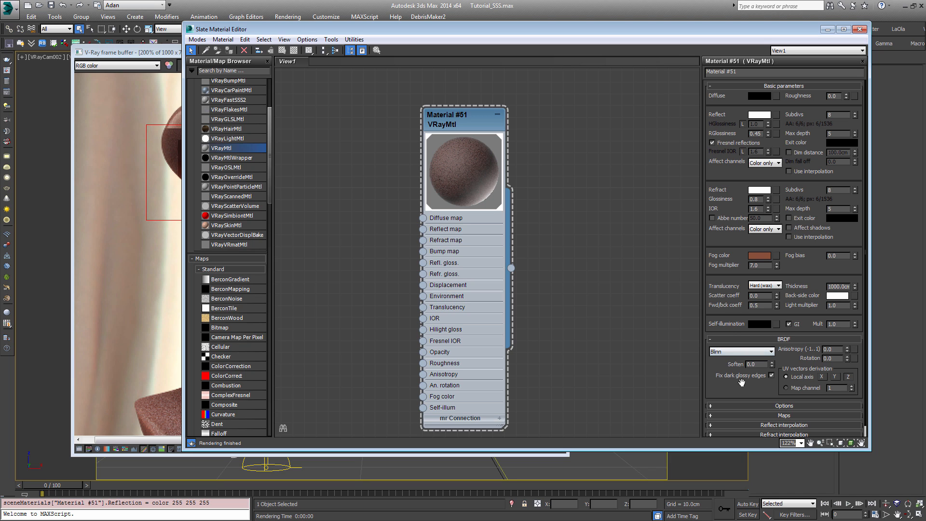
Step: Set the reflection glossiness to 0.5 and the BRDF type to Microfacet GTR (GGX)
{"action": "double_click", "coordinate": [755, 133]}
{"action": "type", "text": "0.5"}
{"action": "key", "text": "Return"}
{"action": "left_click", "coordinate": [741, 352]}
{"action": "left_click", "coordinate": [742, 382]}
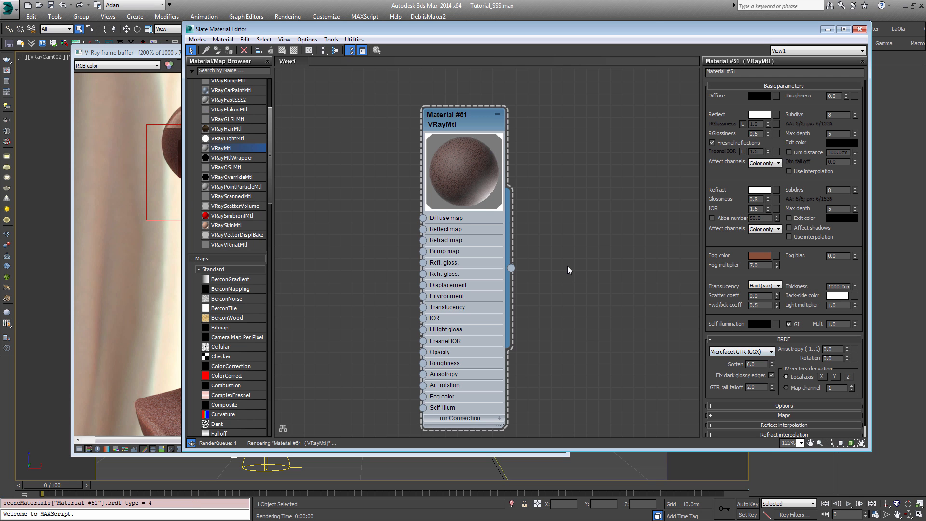
Step: Enlarge the render region to cover the front of the helmet and the face, and render it
{"action": "left_click", "coordinate": [109, 80]}
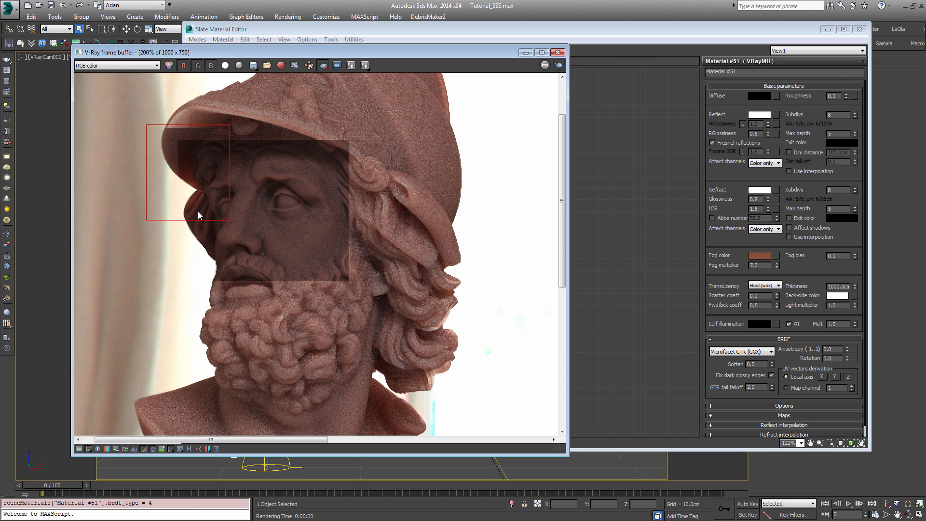
{"action": "left_click_drag", "start_coordinate": [139, 115], "coordinate": [327, 251]}
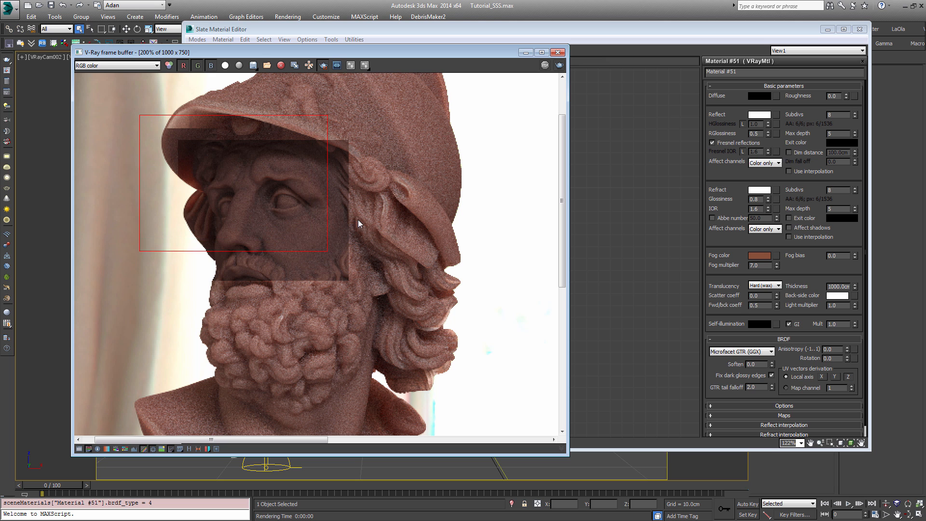
{"action": "left_click", "coordinate": [559, 65]}
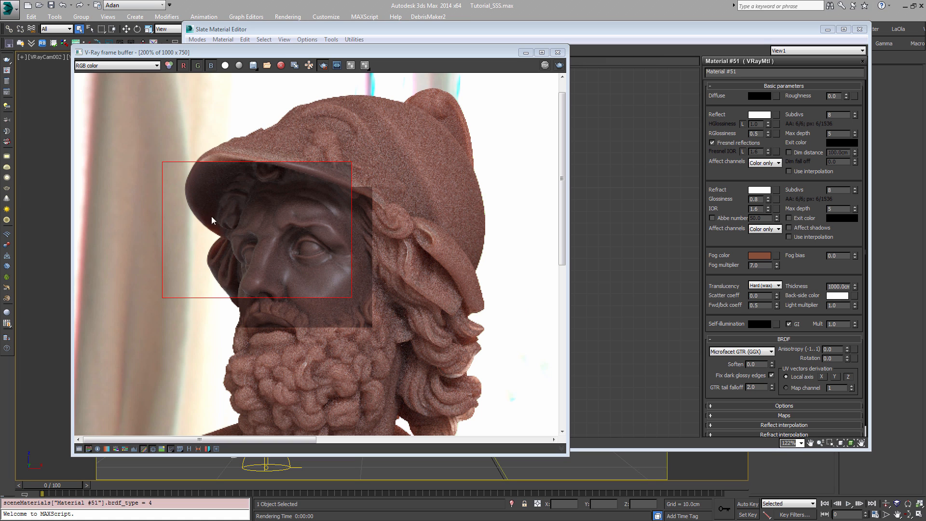
Step: Redraw the render region tightly around the statue's nearer eye and upper cheek
{"action": "middle_click_drag", "start_coordinate": [209, 227], "coordinate": [255, 217]}
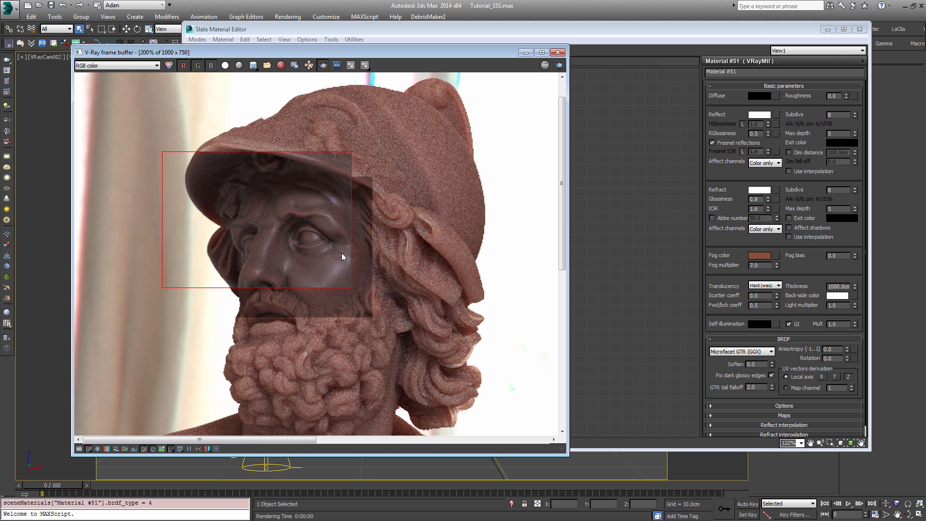
{"action": "scroll", "coordinate": [277, 212], "scroll_direction": "up", "scroll_amount": 1}
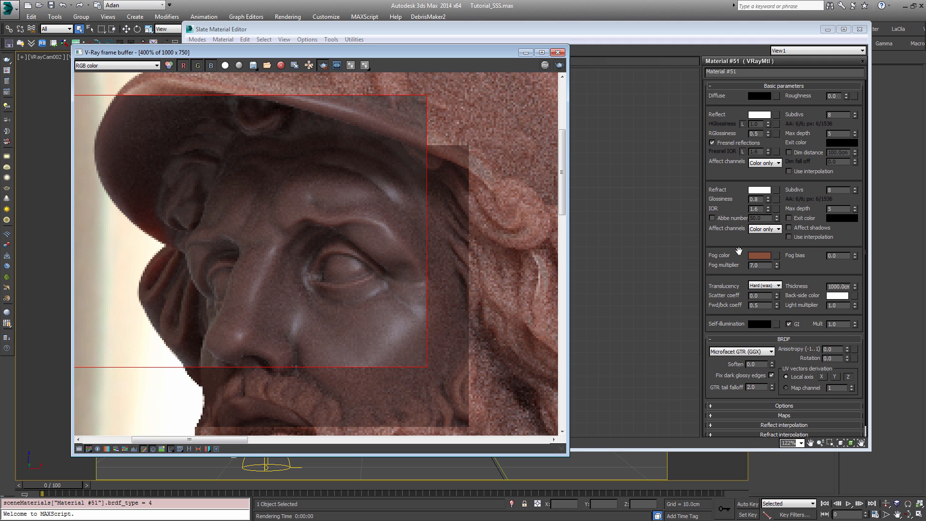
{"action": "scroll", "coordinate": [359, 299], "scroll_direction": "down", "scroll_amount": 2}
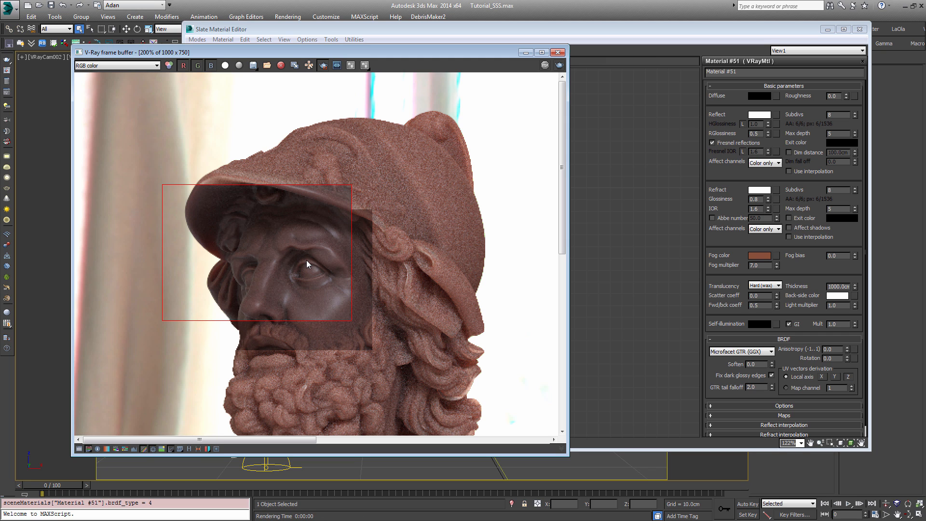
{"action": "scroll", "coordinate": [306, 261], "scroll_direction": "up", "scroll_amount": 1}
{"action": "left_click_drag", "start_coordinate": [235, 209], "coordinate": [402, 348]}
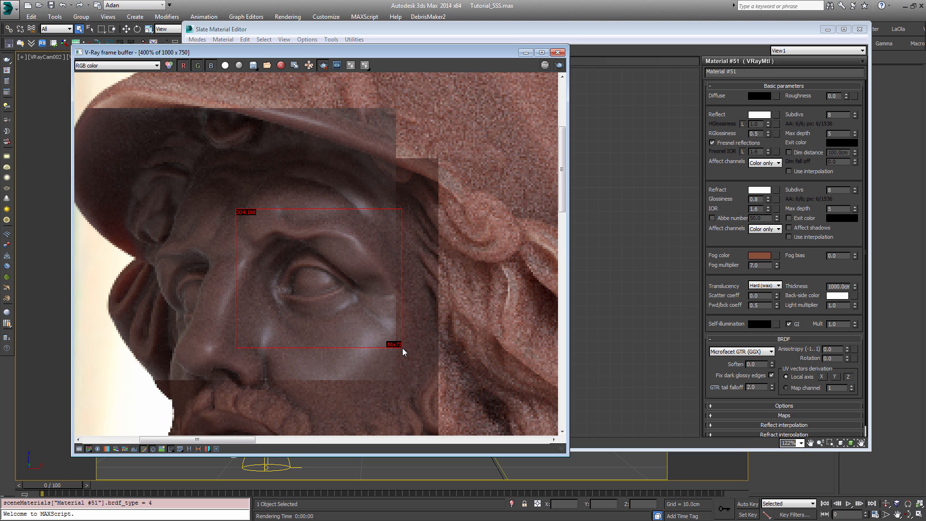
Step: Set the fog bias to 1 and render the region around the eye
{"action": "left_click_drag", "start_coordinate": [843, 256], "coordinate": [772, 256]}
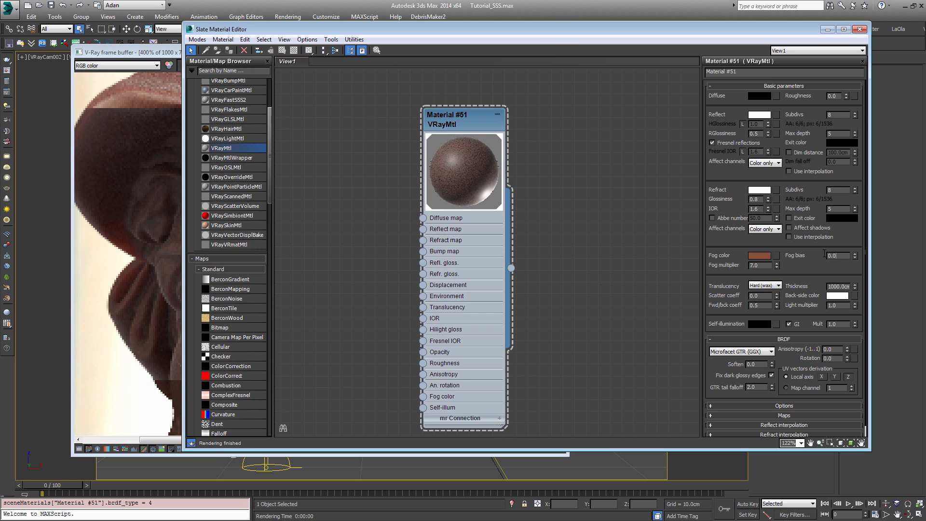
{"action": "type", "text": "1"}
{"action": "key", "text": "Return"}
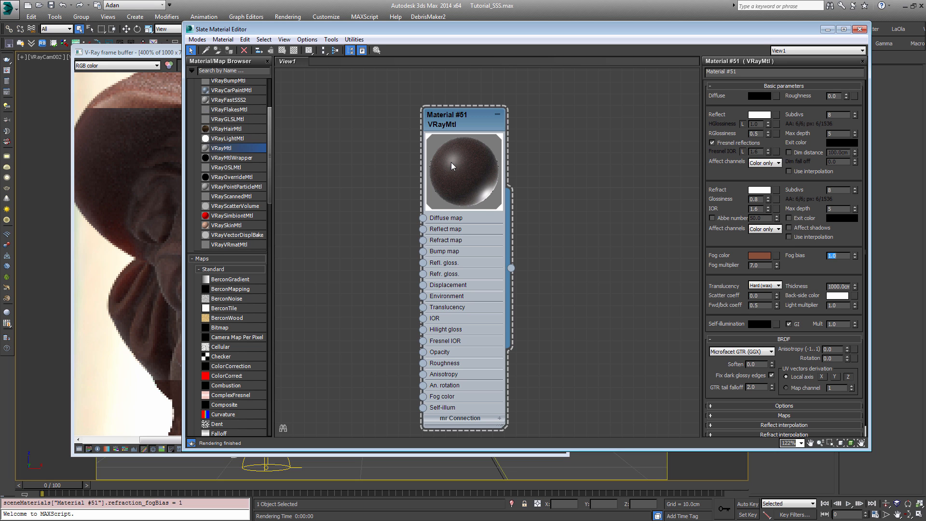
{"action": "left_click", "coordinate": [156, 210]}
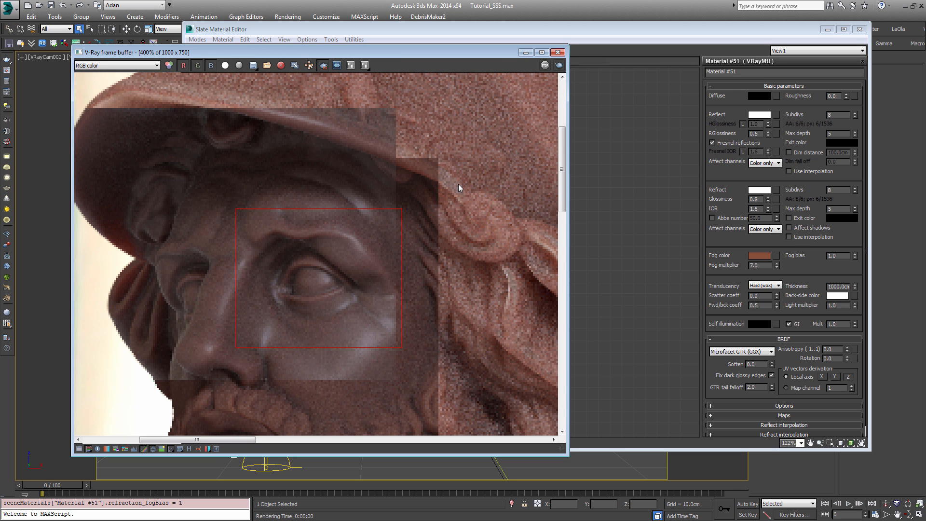
{"action": "left_click", "coordinate": [560, 67]}
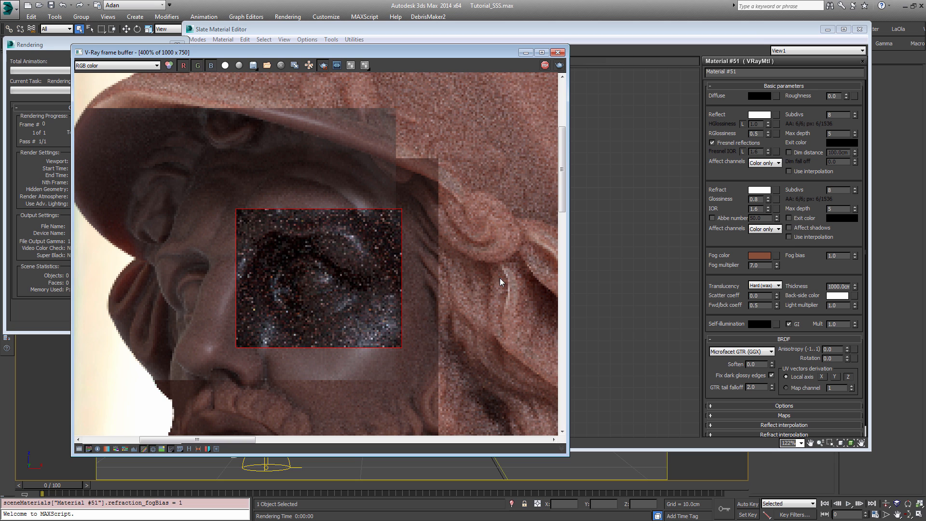
{"action": "scroll", "coordinate": [322, 293], "scroll_direction": "up", "scroll_amount": 1}
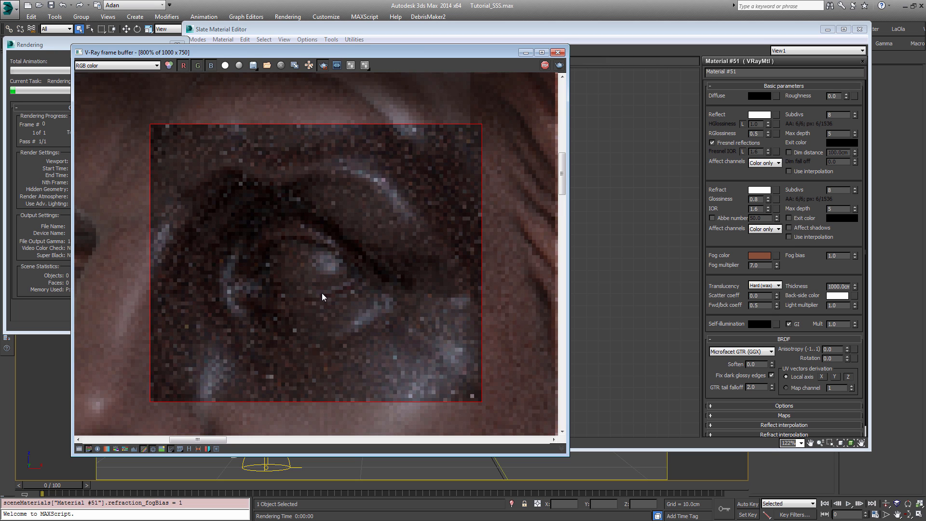
{"action": "scroll", "coordinate": [317, 273], "scroll_direction": "down", "scroll_amount": 1}
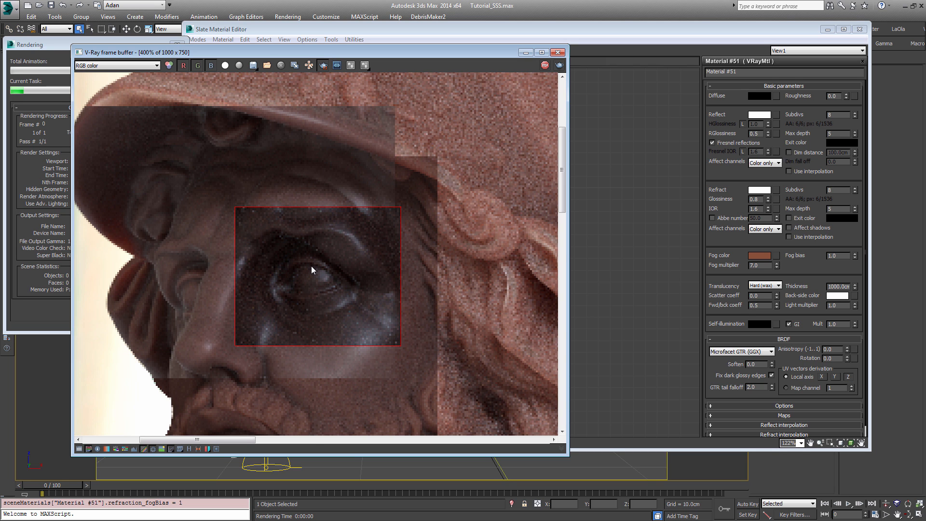
Step: Enlarge the render region to cover the front of the helmet brim and the face, then render and inspect it
{"action": "scroll", "coordinate": [311, 265], "scroll_direction": "down", "scroll_amount": 1}
{"action": "left_click_drag", "start_coordinate": [182, 183], "coordinate": [407, 365]}
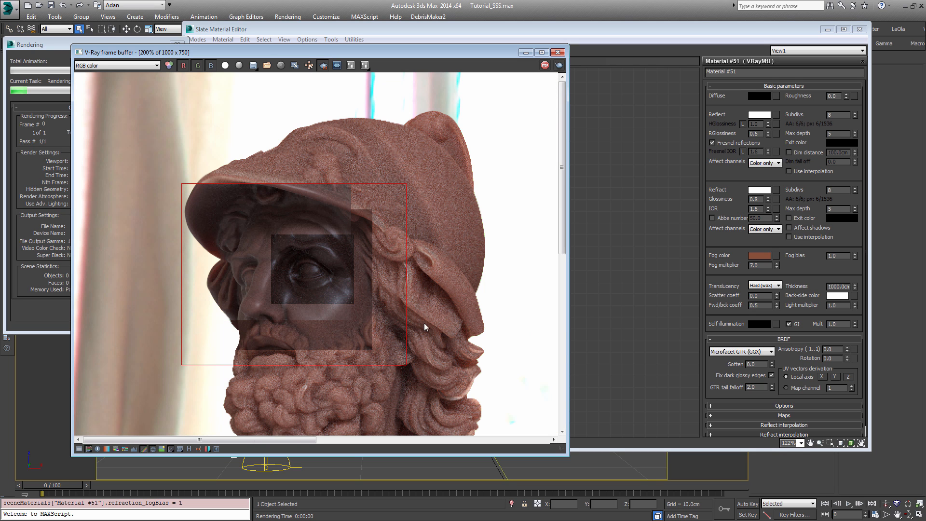
{"action": "left_click", "coordinate": [560, 66]}
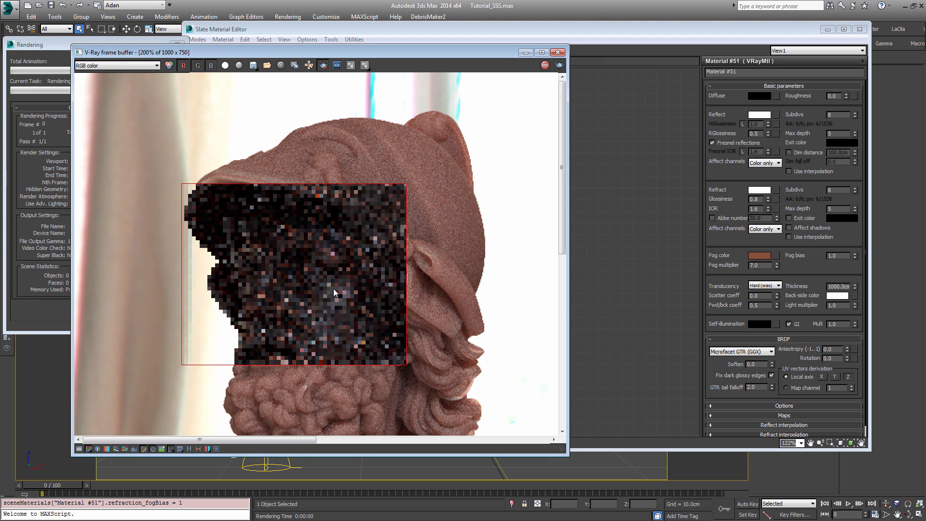
{"action": "scroll", "coordinate": [302, 296], "scroll_direction": "up", "scroll_amount": 1}
{"action": "scroll", "coordinate": [300, 294], "scroll_direction": "down", "scroll_amount": 1}
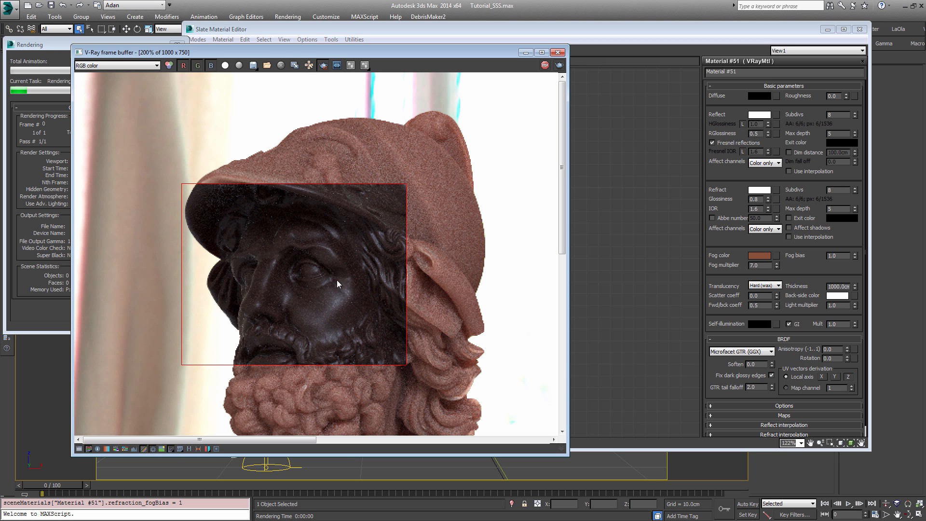
{"action": "scroll", "coordinate": [322, 287], "scroll_direction": "up", "scroll_amount": 2}
{"action": "scroll", "coordinate": [322, 287], "scroll_direction": "down", "scroll_amount": 2}
{"action": "scroll", "coordinate": [270, 285], "scroll_direction": "up", "scroll_amount": 2}
{"action": "scroll", "coordinate": [343, 244], "scroll_direction": "down", "scroll_amount": 2}
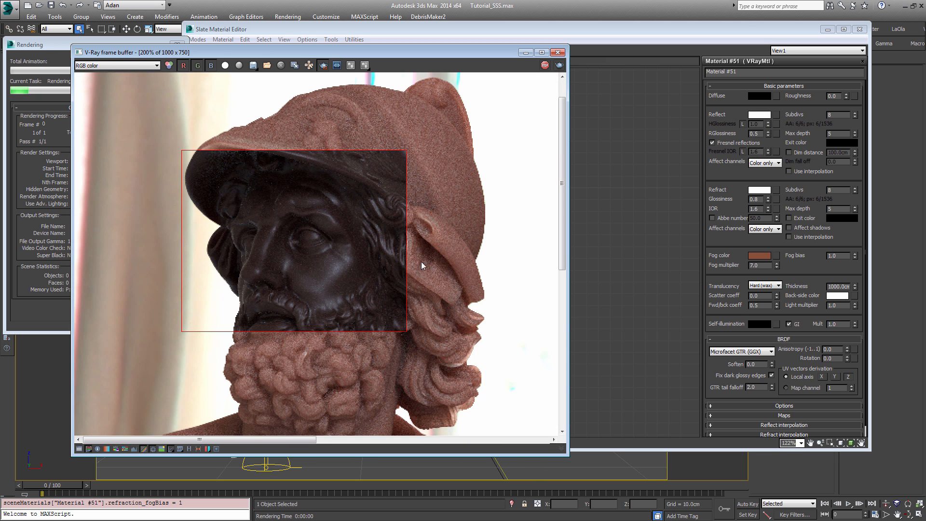
Step: Set the fog bias to -1, render the face region, and stop the render after a close look
{"action": "left_click", "coordinate": [806, 254]}
{"action": "left_click_drag", "start_coordinate": [806, 254], "coordinate": [788, 250]}
{"action": "type", "text": "-1"}
{"action": "key", "text": "Return"}
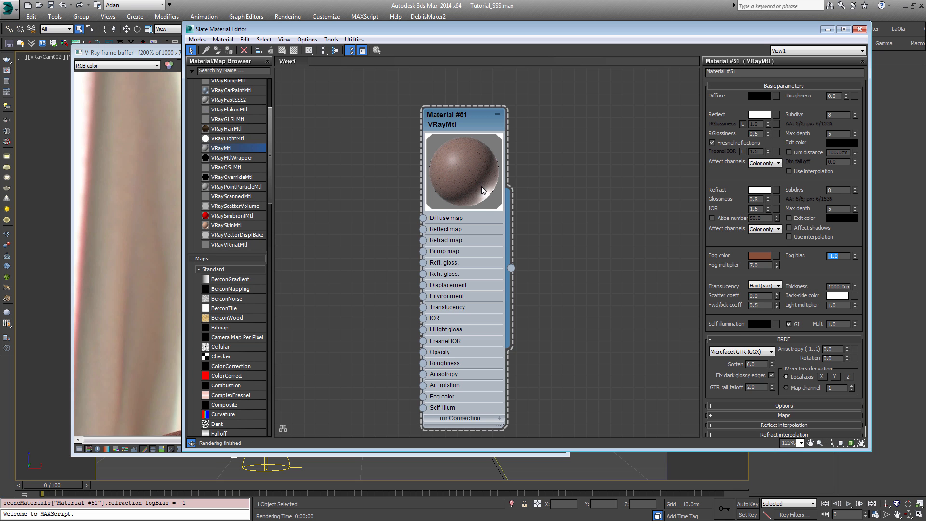
{"action": "left_click", "coordinate": [175, 204]}
{"action": "left_click", "coordinate": [560, 65]}
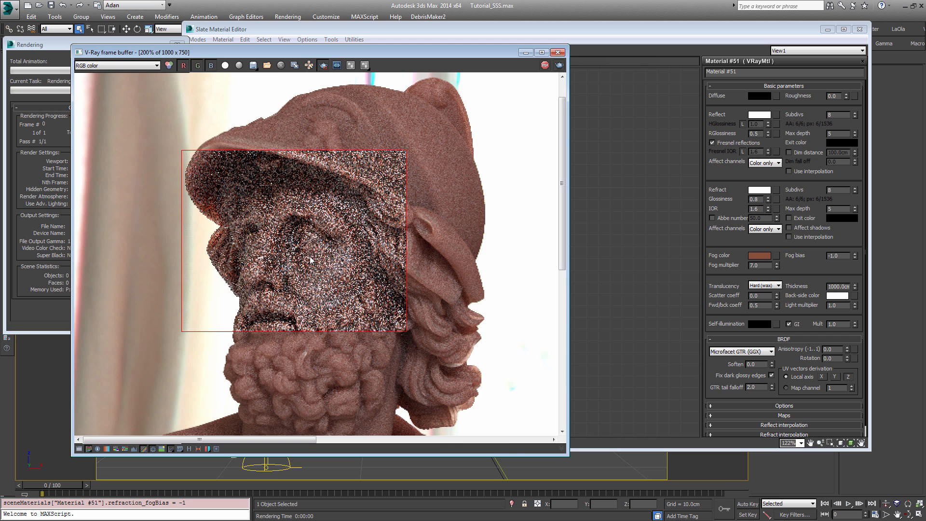
{"action": "scroll", "coordinate": [310, 260], "scroll_direction": "up", "scroll_amount": 1}
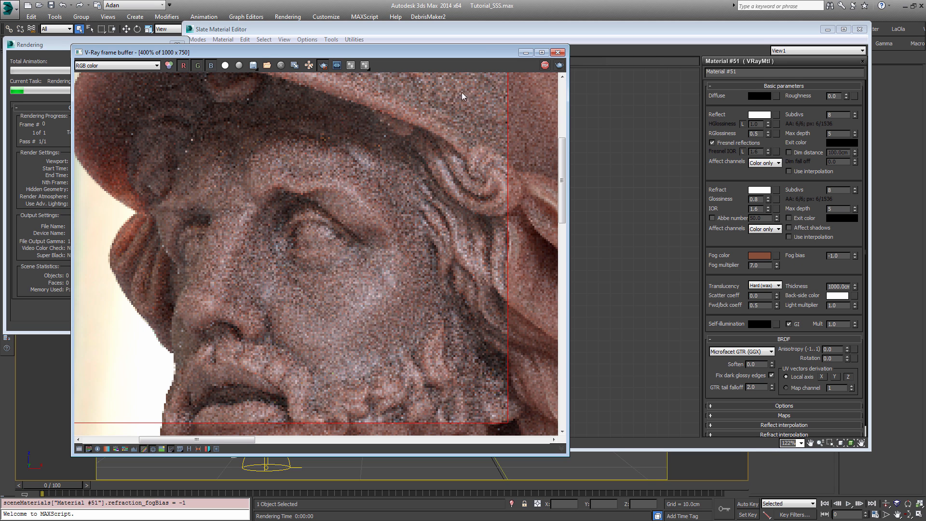
{"action": "left_click", "coordinate": [544, 66]}
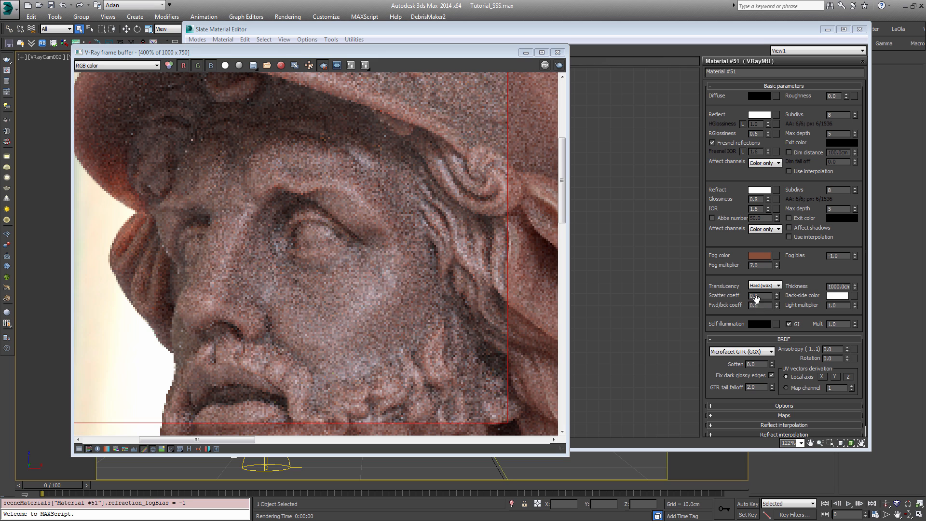
Step: Set the back-side color to a lightened sample of the fog color, RGB 141, 115, 109
{"action": "left_click", "coordinate": [839, 296]}
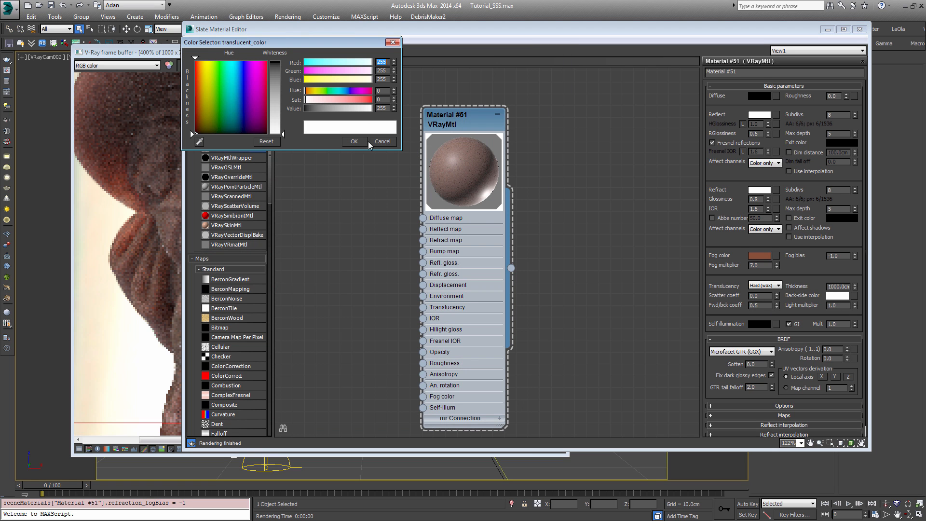
{"action": "left_click", "coordinate": [200, 145]}
{"action": "left_click", "coordinate": [752, 256]}
{"action": "left_click_drag", "start_coordinate": [283, 64], "coordinate": [283, 91]}
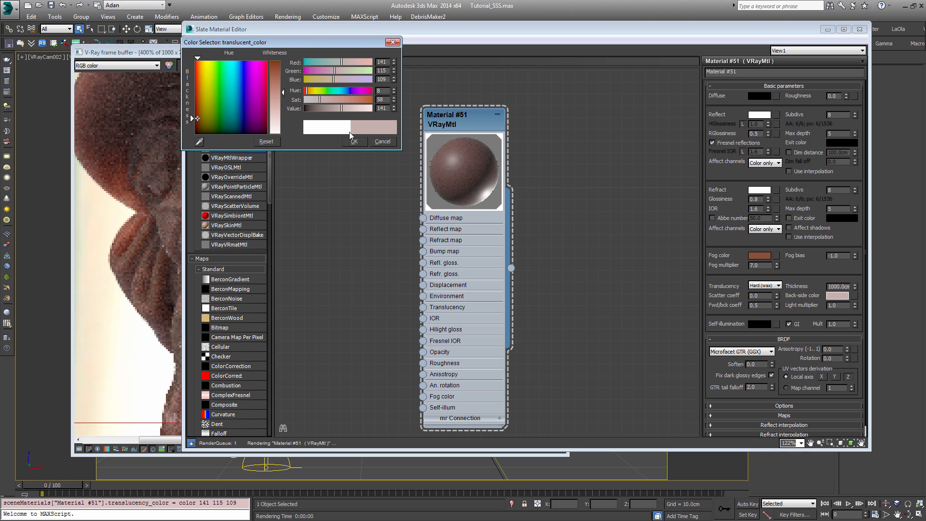
{"action": "left_click", "coordinate": [360, 143]}
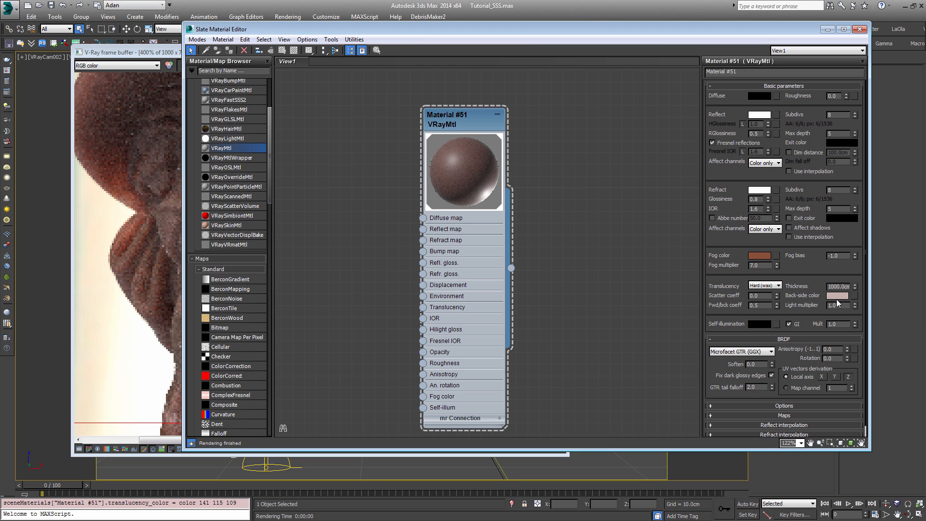
Step: Render the face region, compare the translucency close up and at a distance, and stop the render
{"action": "left_click", "coordinate": [137, 197]}
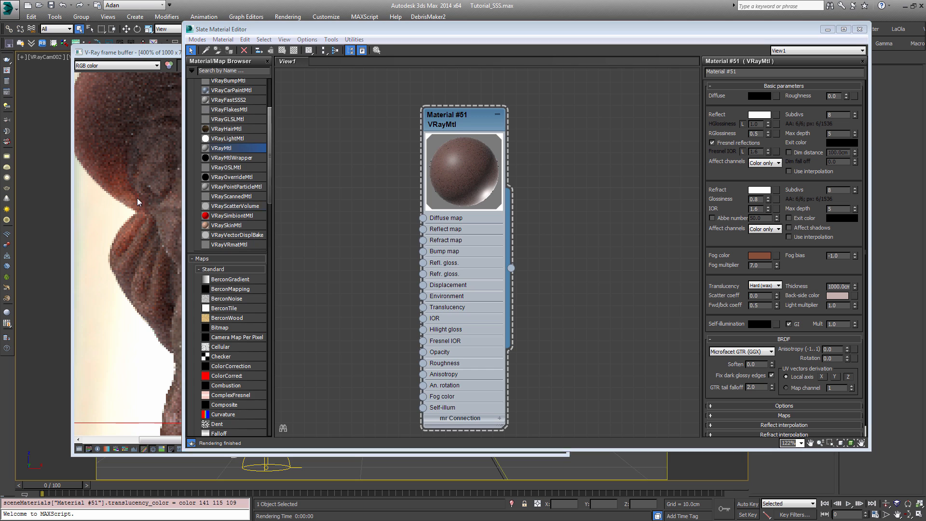
{"action": "left_click", "coordinate": [558, 66]}
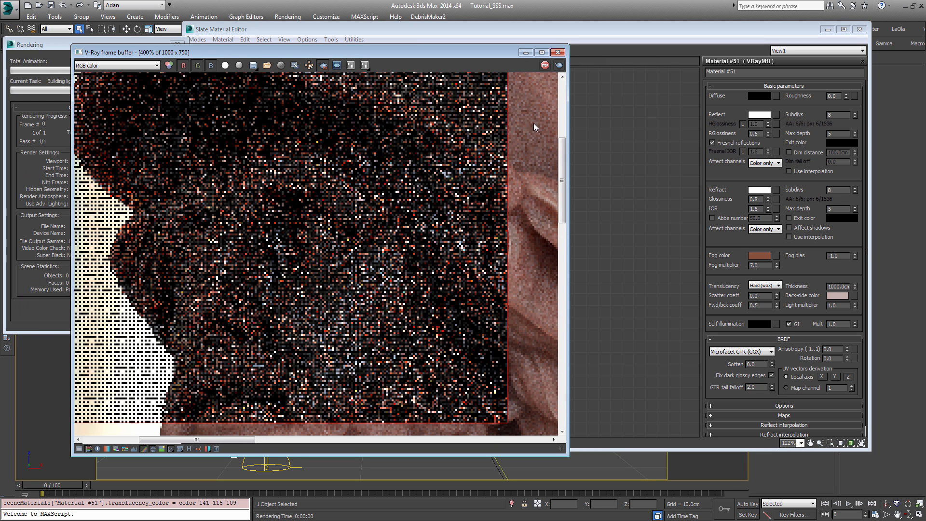
{"action": "scroll", "coordinate": [514, 184], "scroll_direction": "down", "scroll_amount": 1}
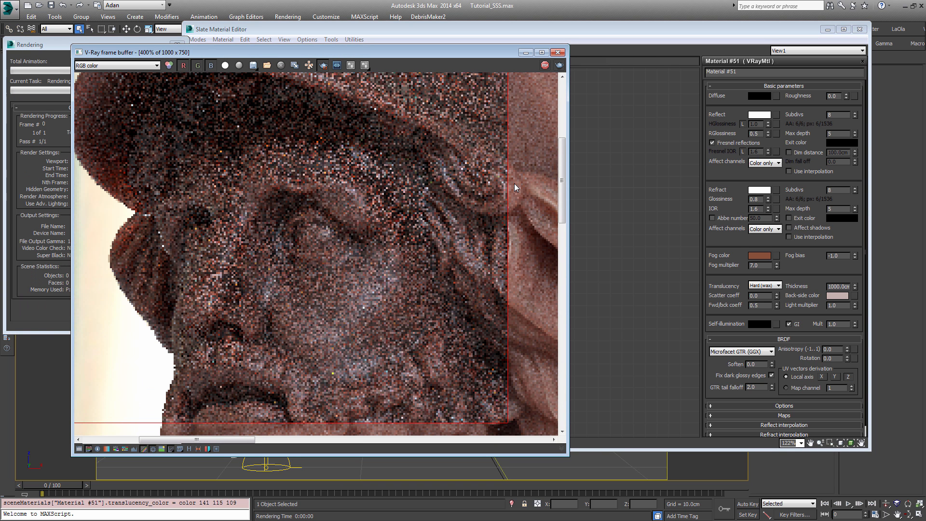
{"action": "scroll", "coordinate": [329, 246], "scroll_direction": "down", "scroll_amount": 1}
{"action": "scroll", "coordinate": [299, 256], "scroll_direction": "up", "scroll_amount": 1}
{"action": "scroll", "coordinate": [299, 256], "scroll_direction": "down", "scroll_amount": 1}
{"action": "scroll", "coordinate": [287, 248], "scroll_direction": "up", "scroll_amount": 1}
{"action": "scroll", "coordinate": [287, 247], "scroll_direction": "down", "scroll_amount": 1}
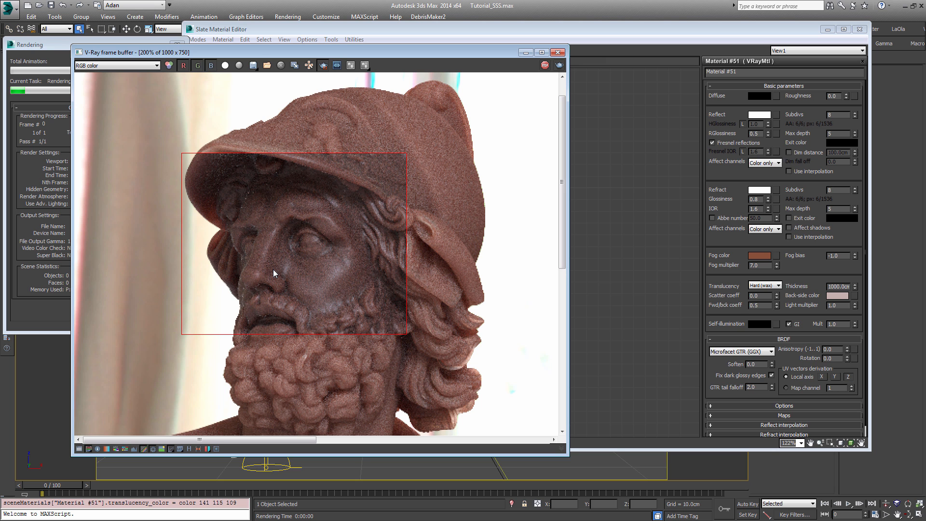
{"action": "scroll", "coordinate": [378, 290], "scroll_direction": "up", "scroll_amount": 1}
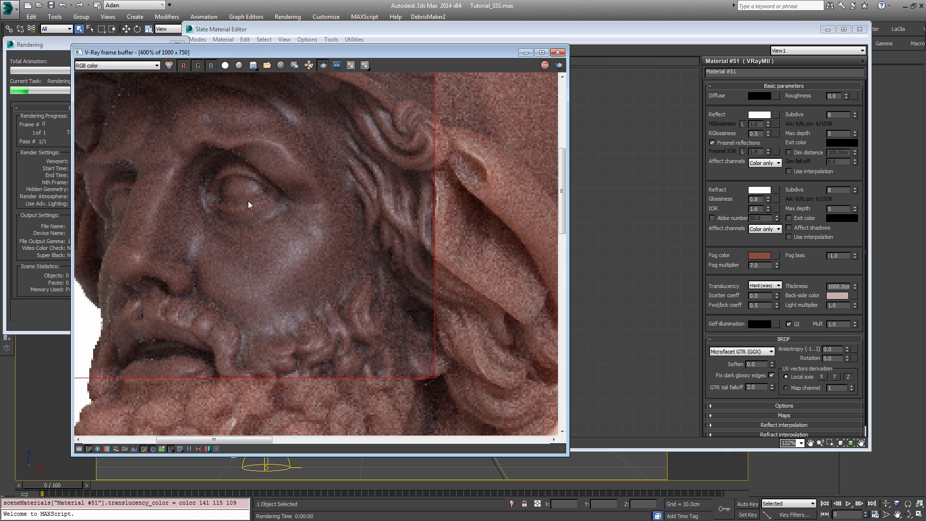
{"action": "left_click", "coordinate": [54, 60]}
{"action": "left_click", "coordinate": [163, 60]}
{"action": "middle_click_drag", "start_coordinate": [243, 187], "coordinate": [300, 204]}
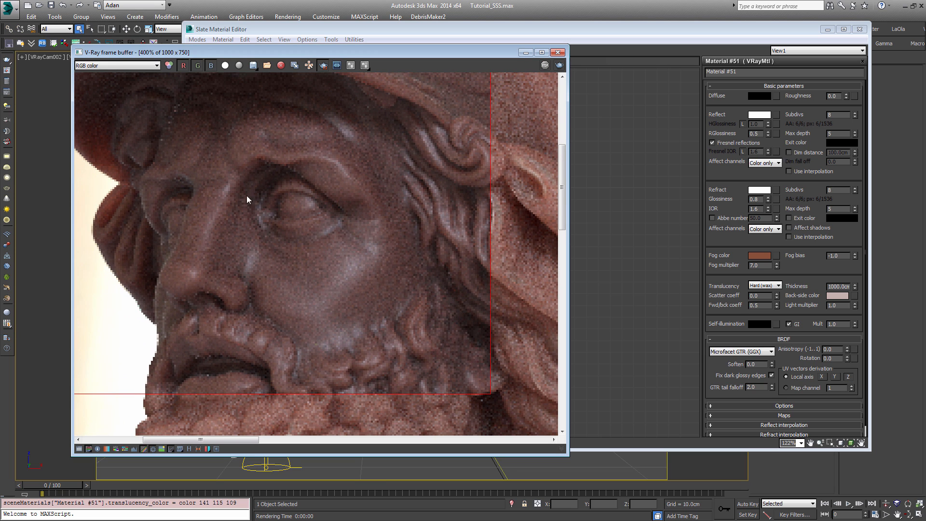
Step: Set the fog bias to -0.5 and deepen the back-side color to RGB 97, 61, 52
{"action": "left_click_drag", "start_coordinate": [845, 257], "coordinate": [716, 268]}
{"action": "type", "text": "-0.5"}
{"action": "key", "text": "Return"}
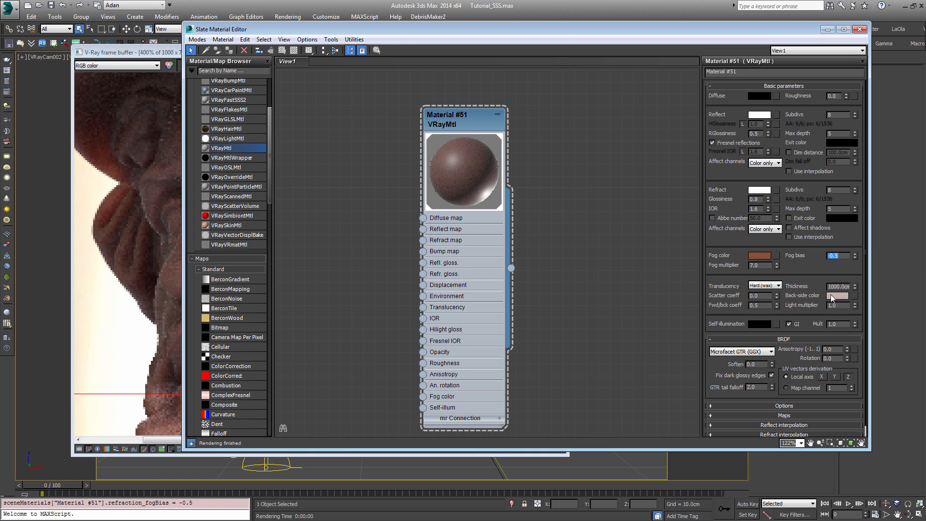
{"action": "left_click", "coordinate": [837, 296]}
{"action": "left_click_drag", "start_coordinate": [281, 93], "coordinate": [283, 75]}
{"action": "left_click", "coordinate": [355, 141]}
Step: Redraw the render region around the nearer eye, cheek and upper beard, render it, and inspect the shading
{"action": "left_click", "coordinate": [81, 231]}
{"action": "left_click_drag", "start_coordinate": [203, 135], "coordinate": [464, 416]}
{"action": "left_click", "coordinate": [560, 65]}
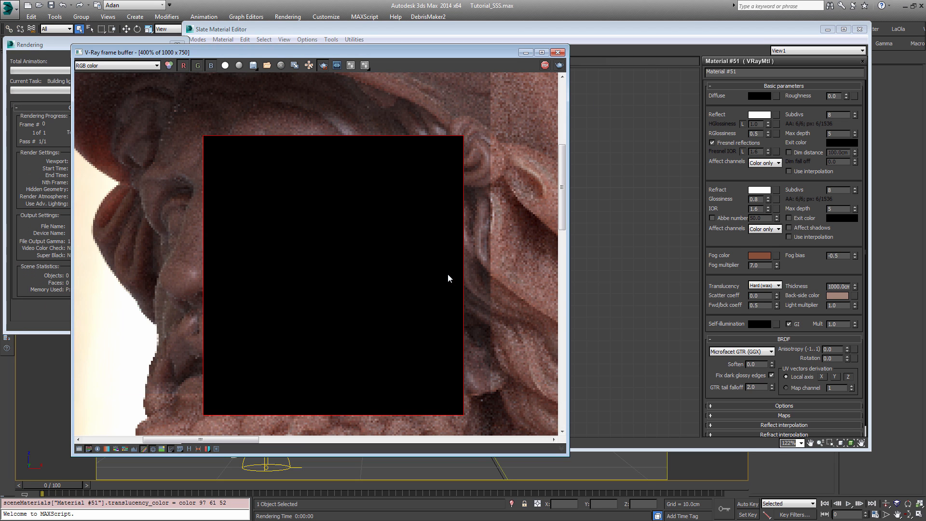
{"action": "scroll", "coordinate": [309, 271], "scroll_direction": "down", "scroll_amount": 1}
{"action": "scroll", "coordinate": [309, 271], "scroll_direction": "up", "scroll_amount": 1}
{"action": "middle_click_drag", "start_coordinate": [310, 302], "coordinate": [341, 282]}
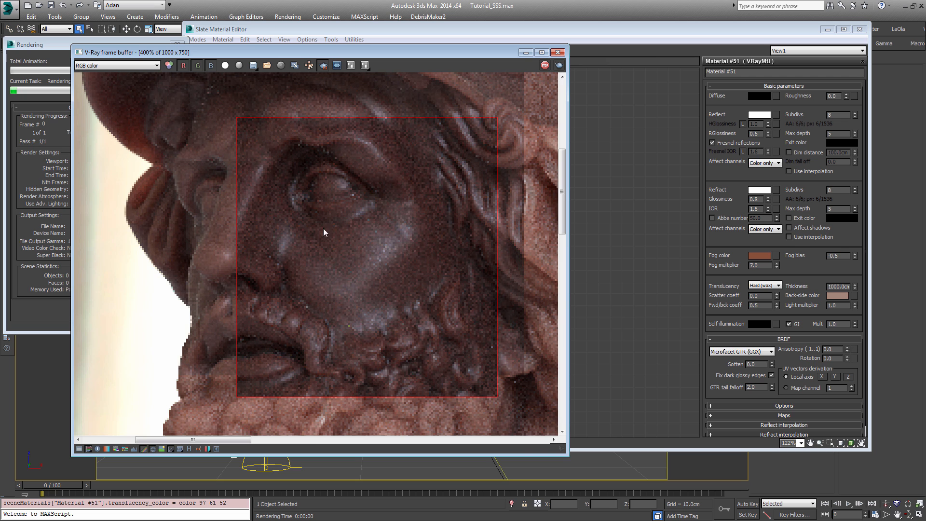
{"action": "scroll", "coordinate": [323, 228], "scroll_direction": "down", "scroll_amount": 1}
{"action": "scroll", "coordinate": [288, 218], "scroll_direction": "up", "scroll_amount": 1}
{"action": "middle_click_drag", "start_coordinate": [367, 187], "coordinate": [352, 199]}
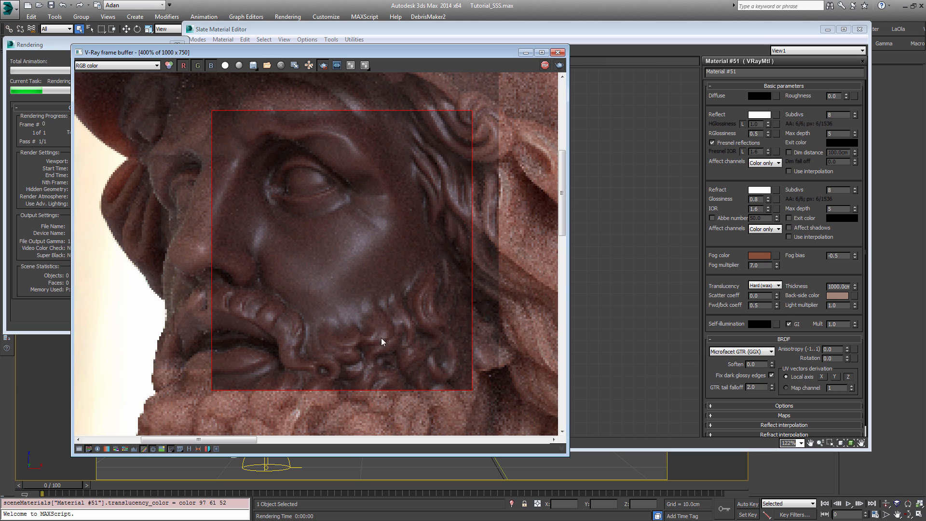
{"action": "scroll", "coordinate": [366, 231], "scroll_direction": "down", "scroll_amount": 1}
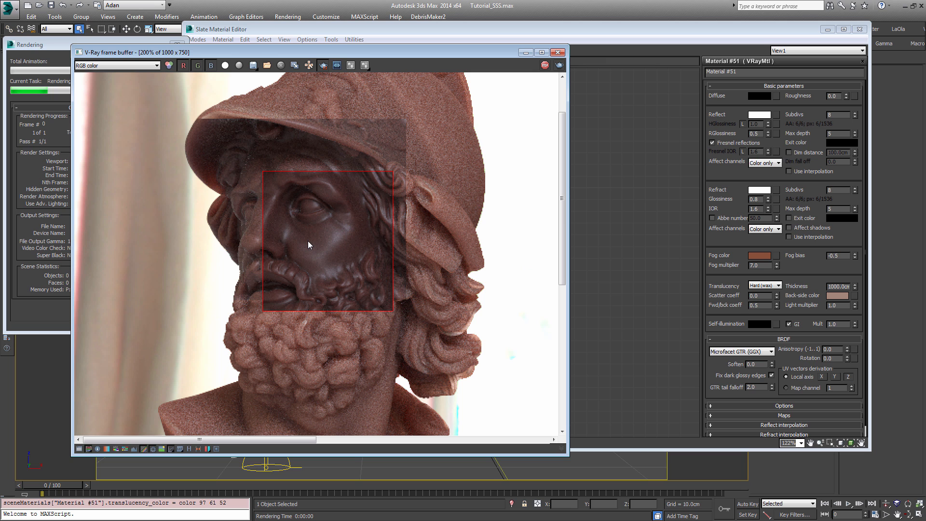
Step: Stop the running render and set the fog bias to 1
{"action": "left_click", "coordinate": [52, 57]}
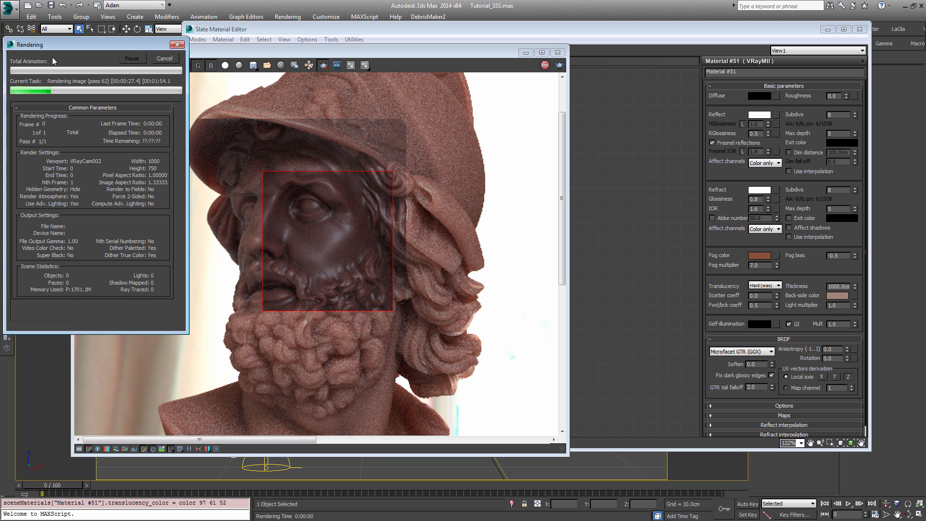
{"action": "left_click", "coordinate": [173, 57]}
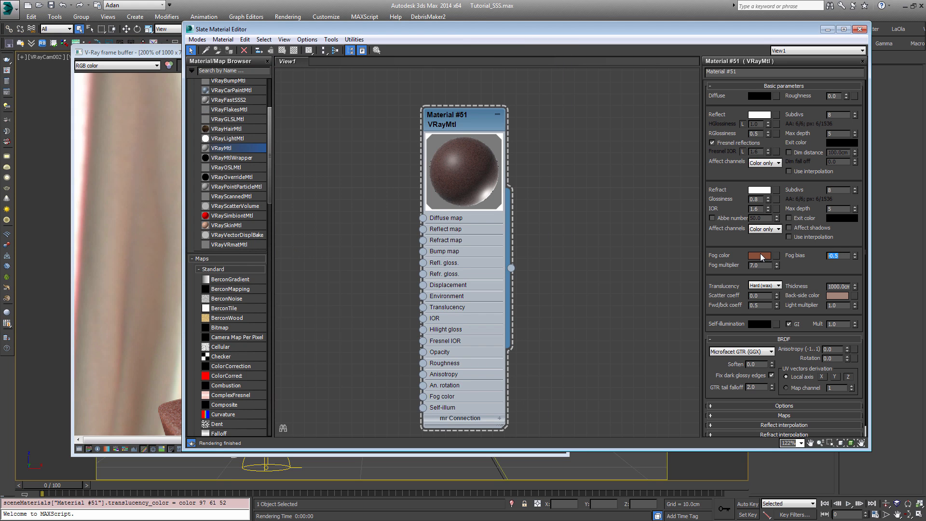
{"action": "type", "text": "1"}
{"action": "key", "text": "Return"}
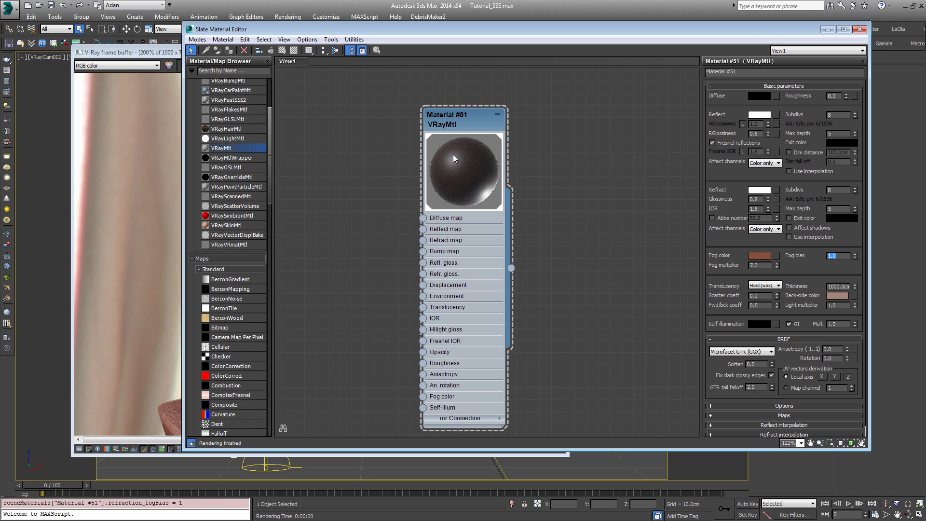
Step: Set the material's back-side color to pure white, RGB 255, 255, 255
{"action": "left_click", "coordinate": [835, 297]}
{"action": "left_click_drag", "start_coordinate": [282, 83], "coordinate": [283, 134]}
{"action": "left_click", "coordinate": [354, 141]}
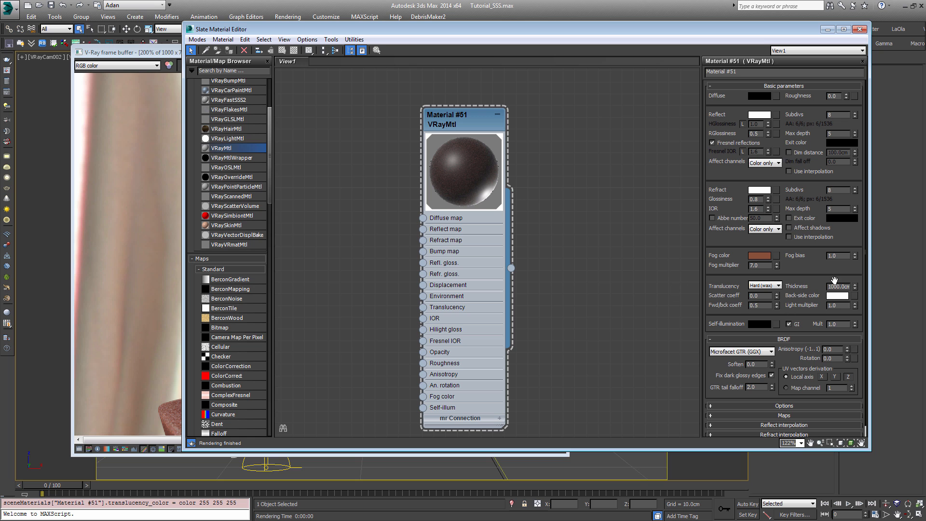
Step: Redraw the render region around the bust's whole head, from helmet to beard, and render it
{"action": "left_click", "coordinate": [140, 219]}
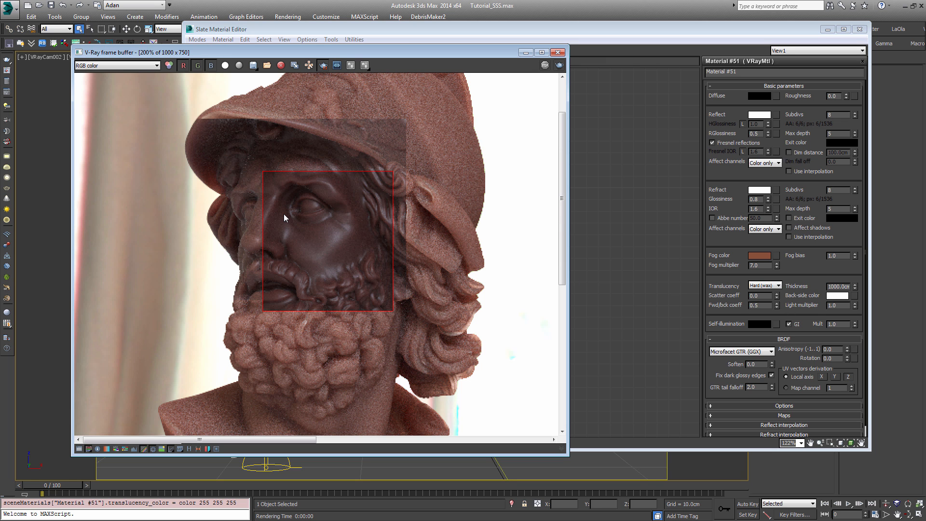
{"action": "scroll", "coordinate": [284, 213], "scroll_direction": "down", "scroll_amount": 1}
{"action": "left_click_drag", "start_coordinate": [138, 108], "coordinate": [283, 278]}
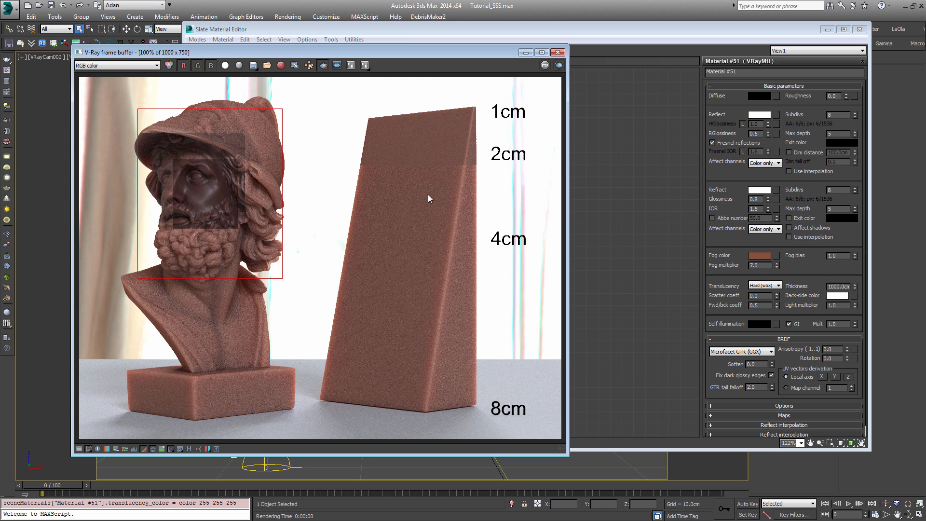
{"action": "left_click", "coordinate": [559, 65]}
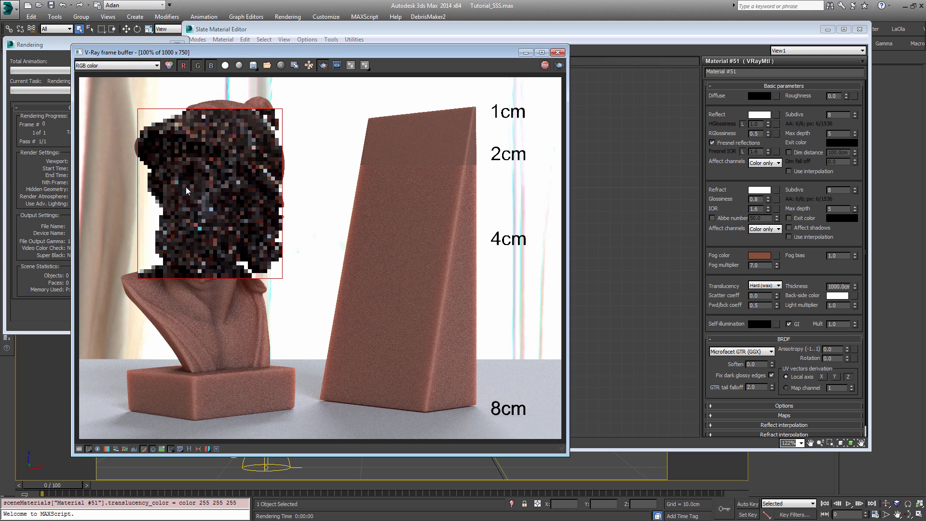
Step: Examine the rendered head's translucency, reflections and noise on the cheek, beard and helmet, both close up and at a distance
{"action": "scroll", "coordinate": [197, 200], "scroll_direction": "up", "scroll_amount": 1}
{"action": "middle_click_drag", "start_coordinate": [208, 190], "coordinate": [348, 217]}
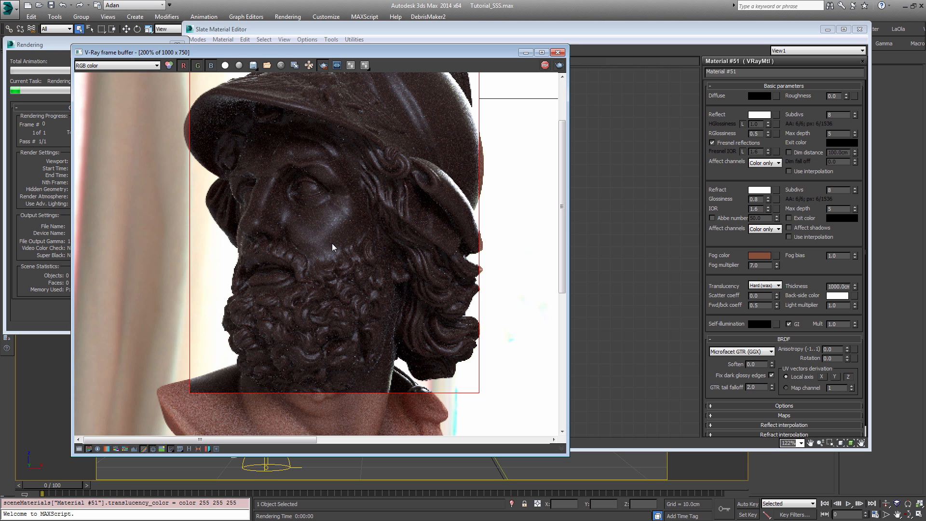
{"action": "scroll", "coordinate": [332, 243], "scroll_direction": "up", "scroll_amount": 1}
{"action": "scroll", "coordinate": [332, 243], "scroll_direction": "down", "scroll_amount": 1}
{"action": "scroll", "coordinate": [332, 243], "scroll_direction": "up", "scroll_amount": 1}
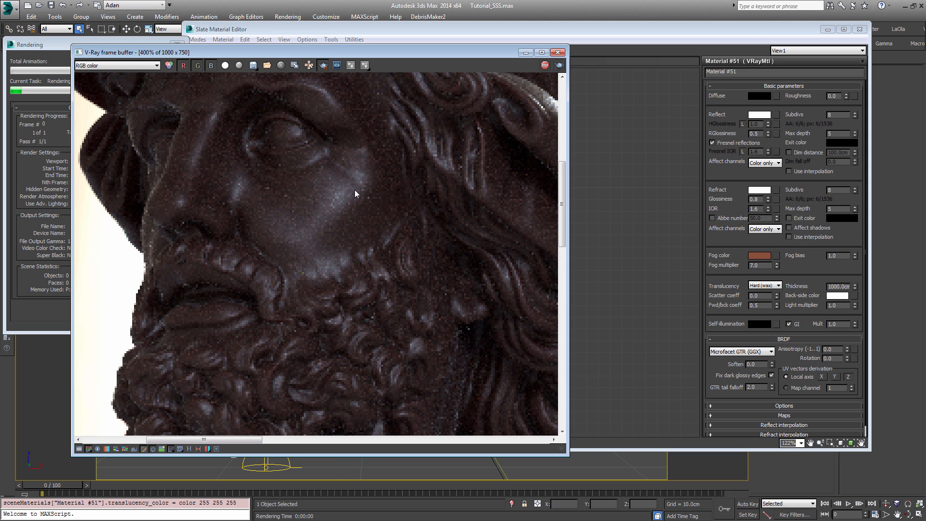
{"action": "scroll", "coordinate": [275, 258], "scroll_direction": "down", "scroll_amount": 1}
{"action": "scroll", "coordinate": [285, 253], "scroll_direction": "down", "scroll_amount": 1}
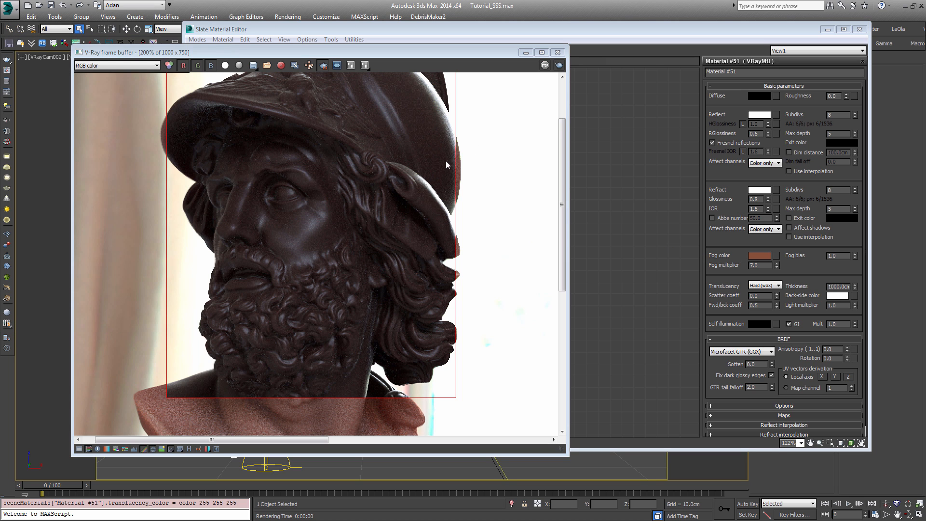
Step: Return the frame buffer to the full 100% view and turn off region rendering
{"action": "double_click", "coordinate": [354, 206]}
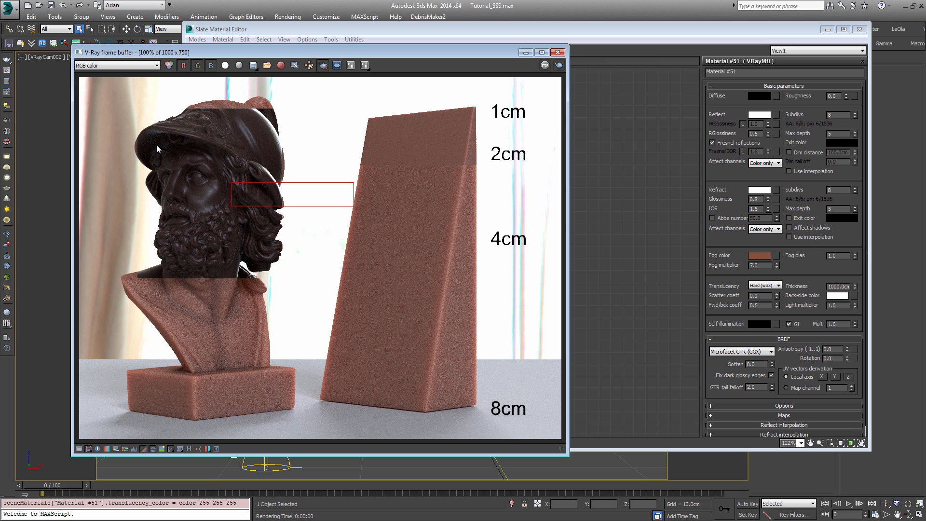
{"action": "left_click", "coordinate": [324, 65]}
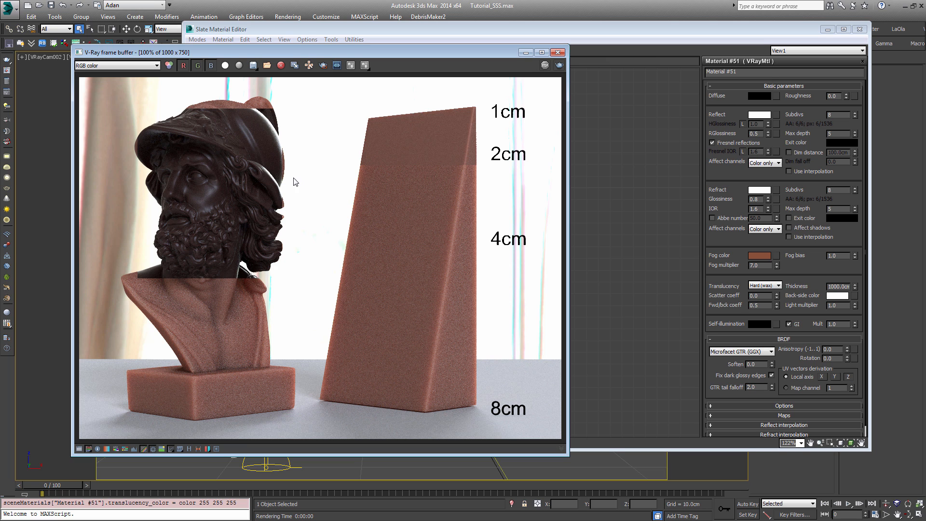